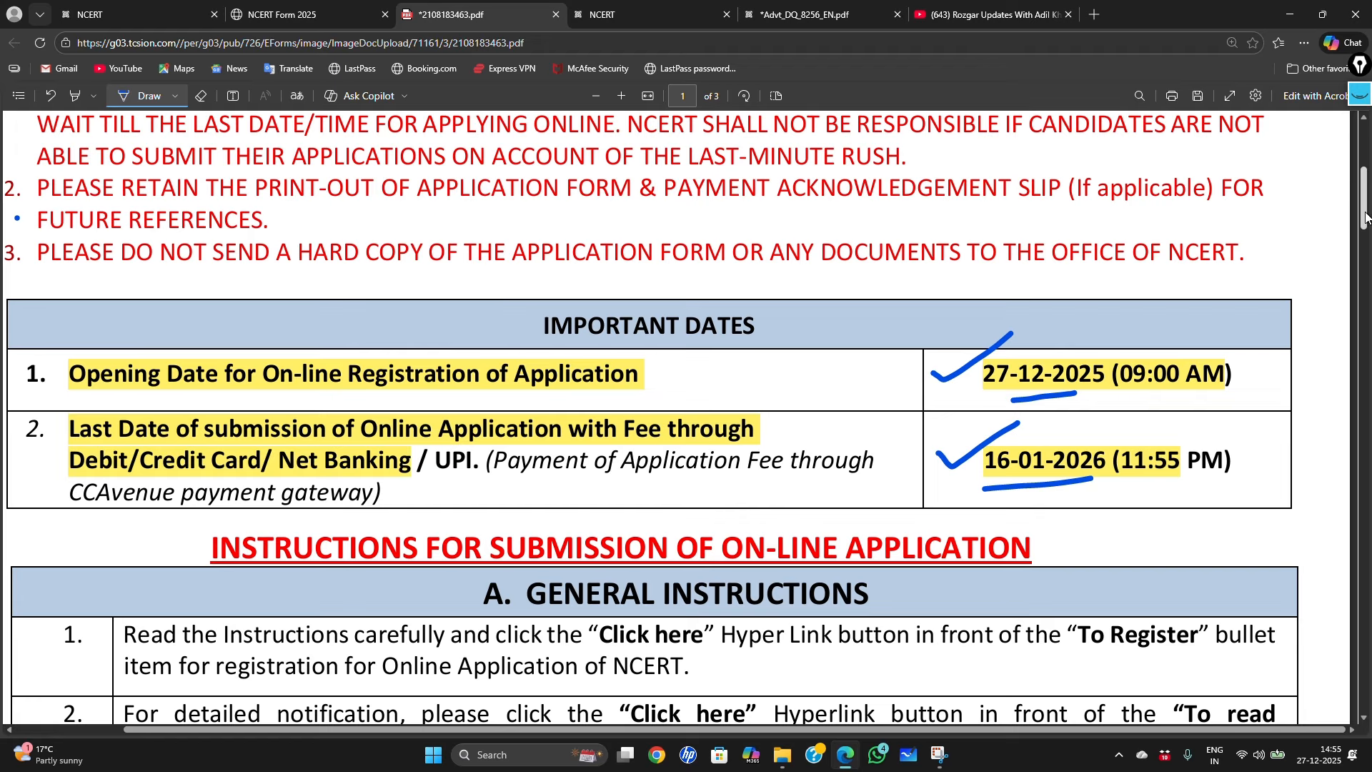
# Step: Underline the photo, signature (100–200 KB) and document (100 KB–1 MB) size limits in blue ink
pyautogui.moveTo(1365, 217); pyautogui.dragTo(1365, 486)
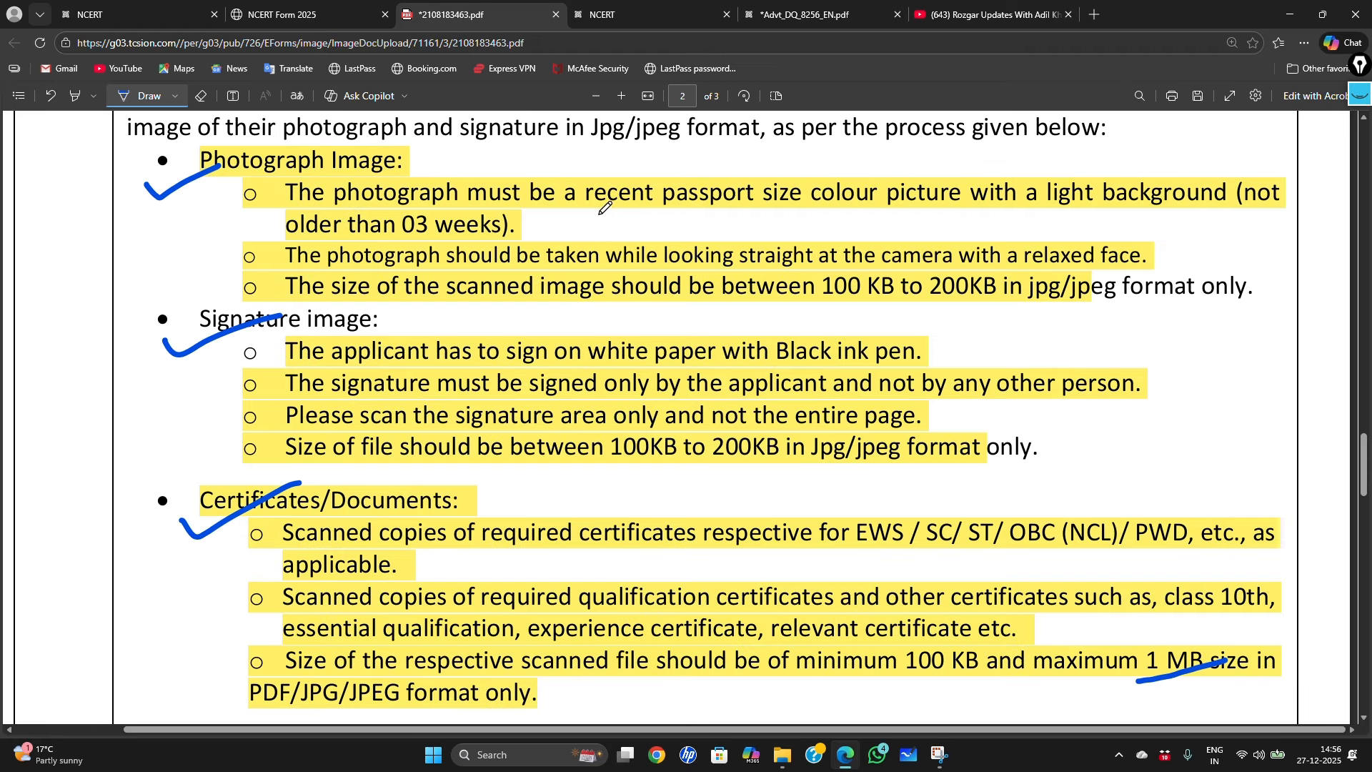
pyautogui.moveTo(823, 310); pyautogui.dragTo(994, 300)
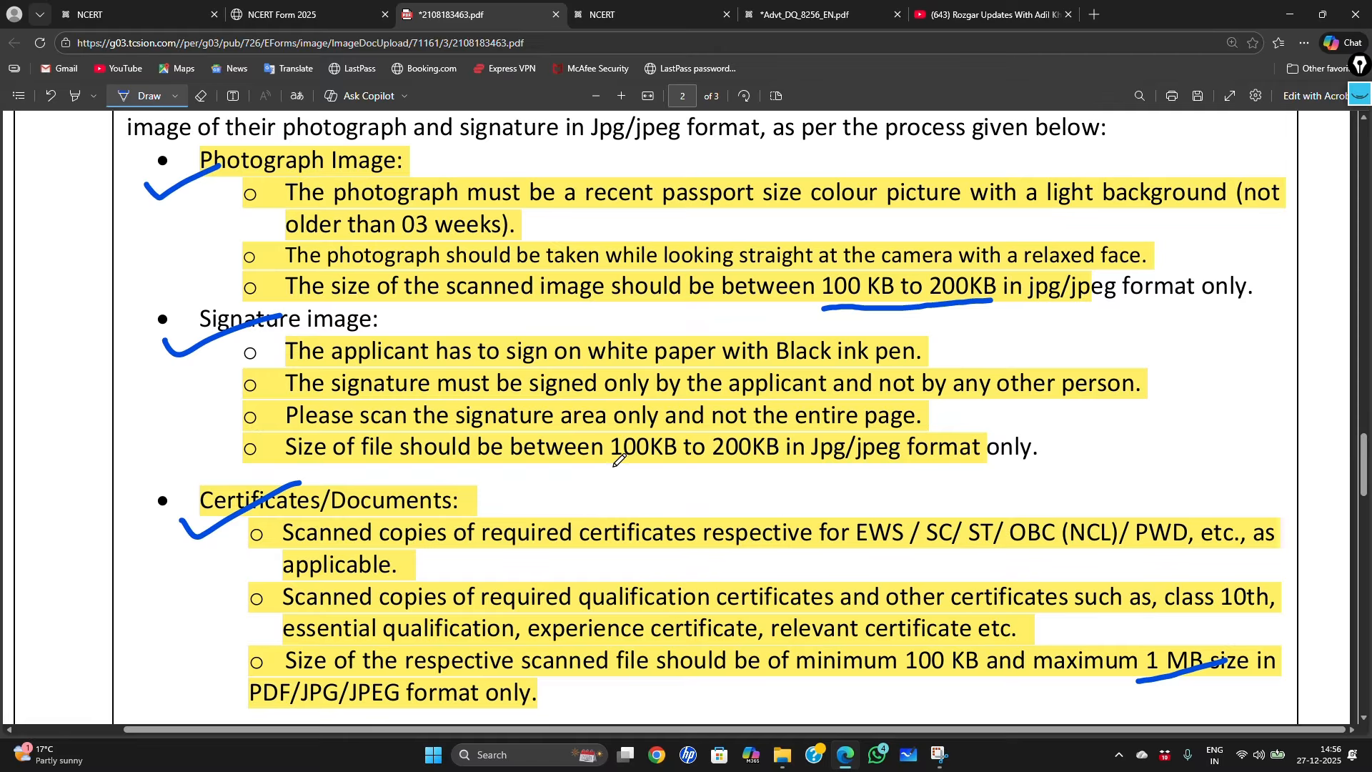
pyautogui.moveTo(612, 468); pyautogui.dragTo(784, 465)
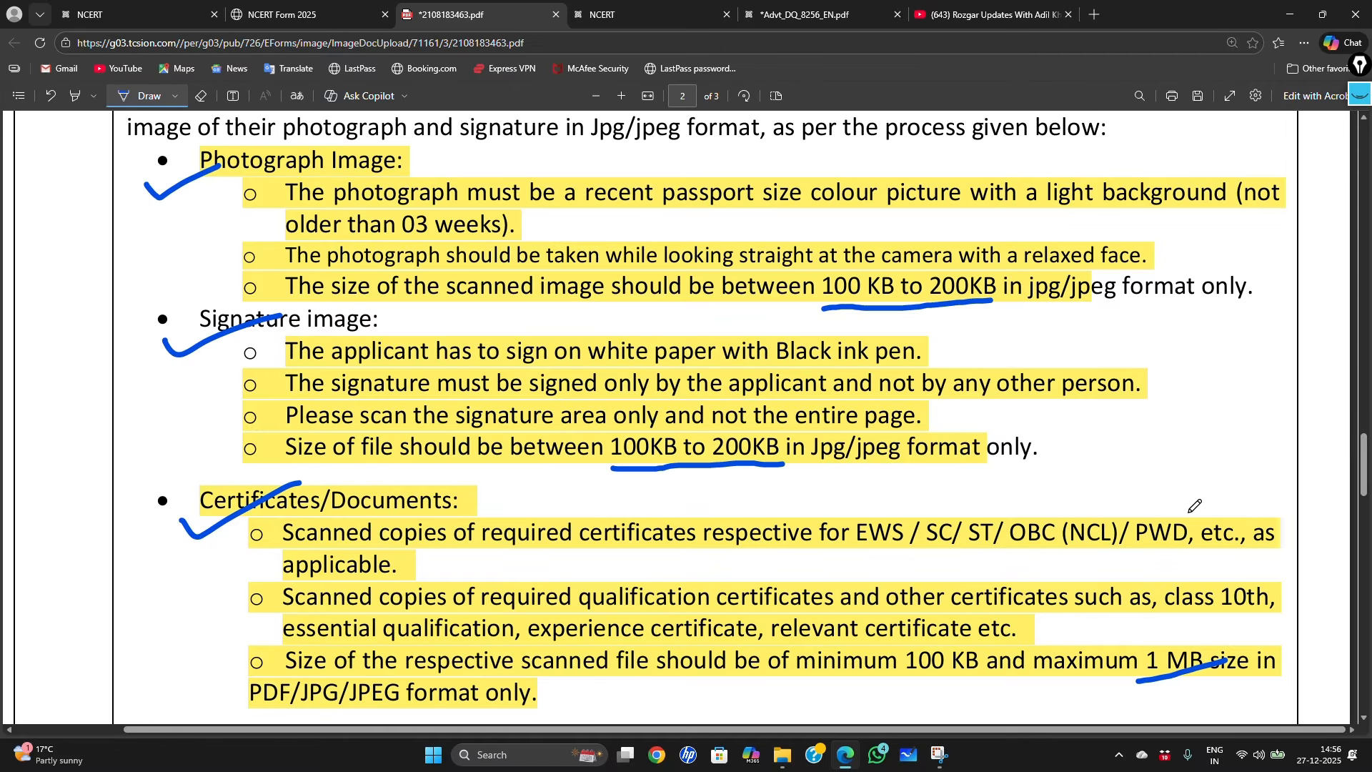
pyautogui.scroll(-1, 1164, 474)
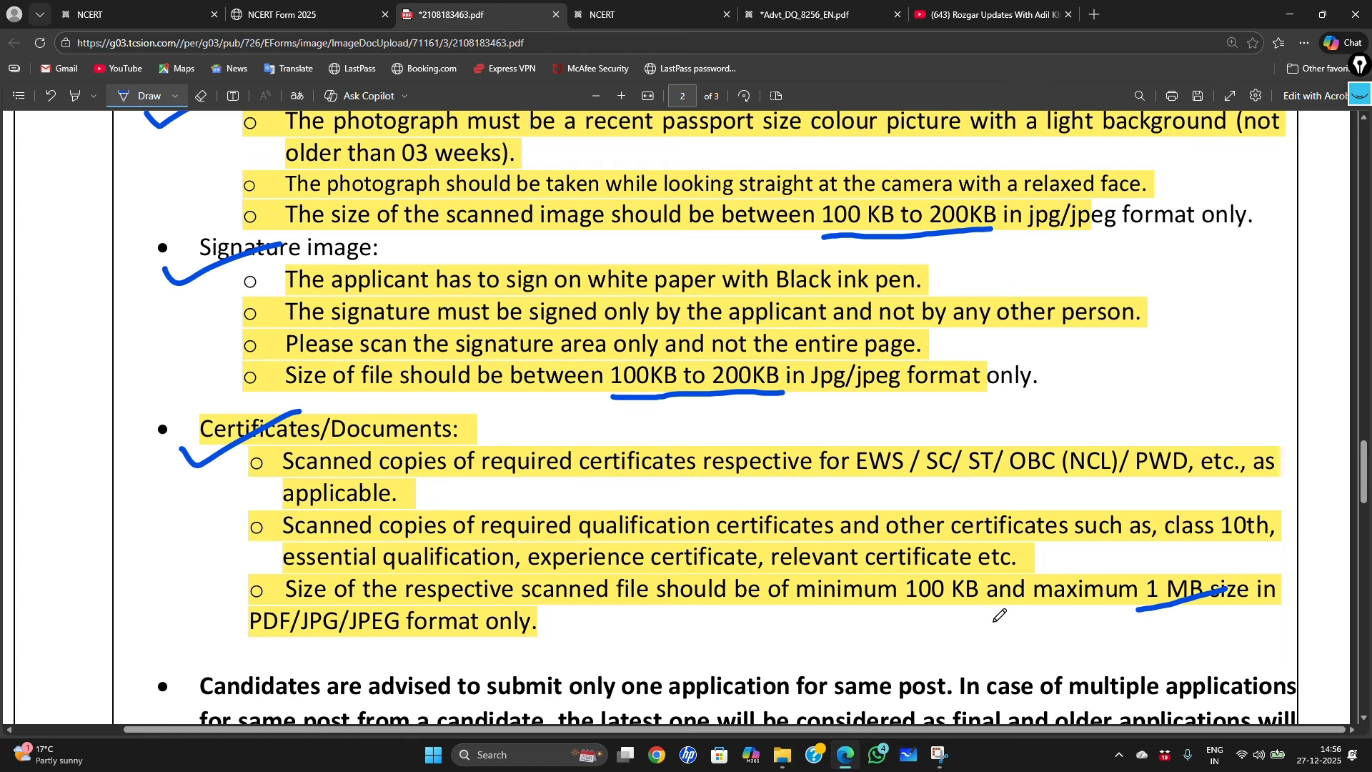
pyautogui.moveTo(917, 611); pyautogui.dragTo(1192, 591)
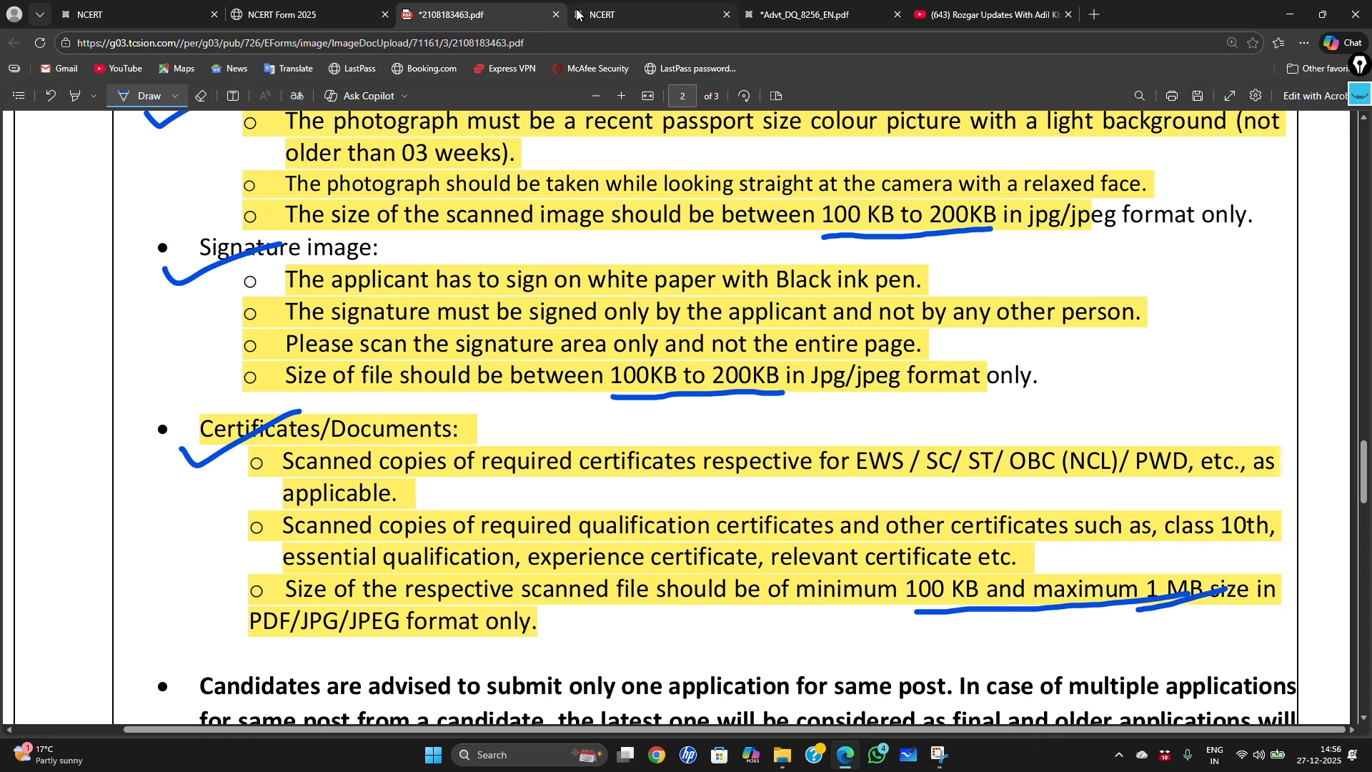
pyautogui.click(802, 15)
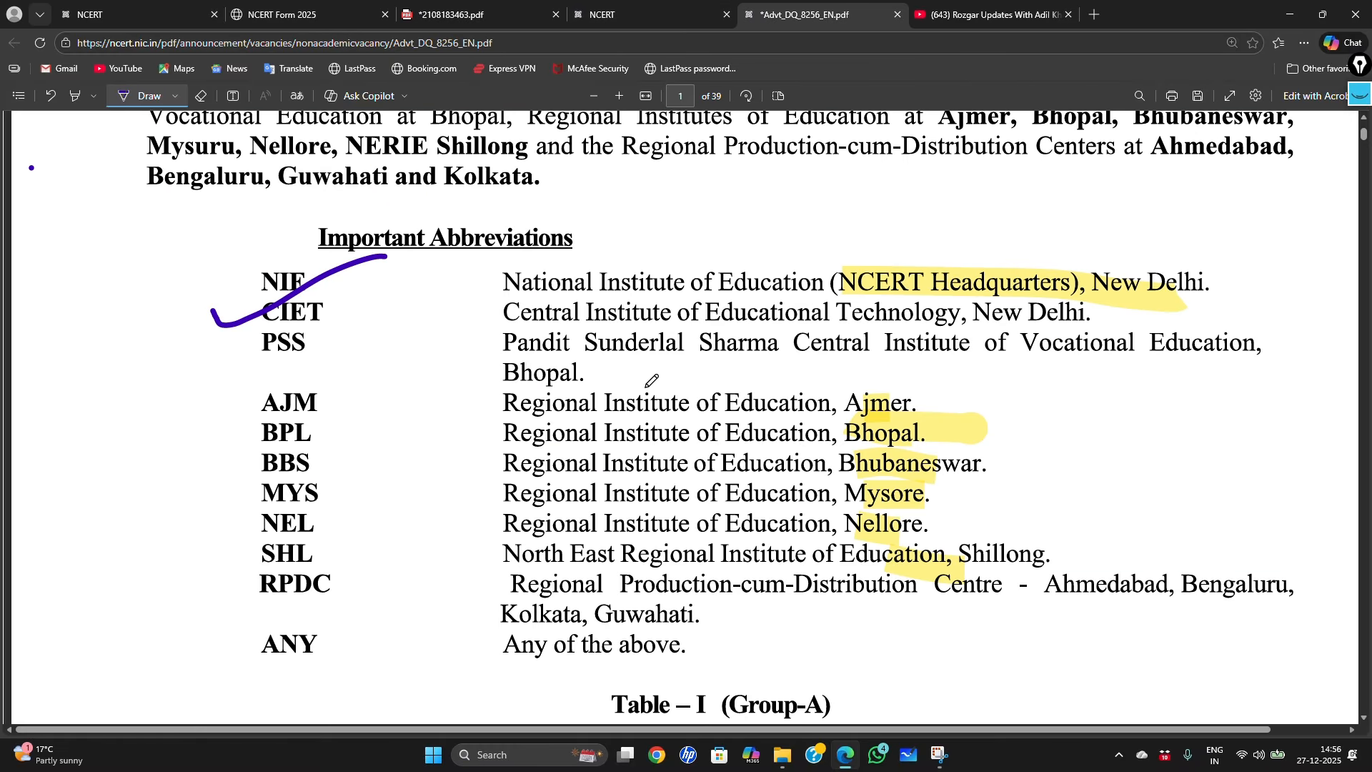
# Step: Tick NCERT Headquarters and the regional institutes, including Ajmer and Bhopal, in the abbreviations list
pyautogui.moveTo(893, 293); pyautogui.dragTo(978, 255)
pyautogui.moveTo(934, 405)
pyautogui.mouseDown()
pyautogui.moveTo(981, 384)
pyautogui.moveTo(979, 408)
pyautogui.moveTo(1059, 403)
pyautogui.mouseUp()
pyautogui.moveTo(958, 488); pyautogui.dragTo(1024, 468)
pyautogui.moveTo(974, 544)
pyautogui.mouseDown()
pyautogui.moveTo(1016, 518)
pyautogui.moveTo(1041, 543)
pyautogui.mouseUp()
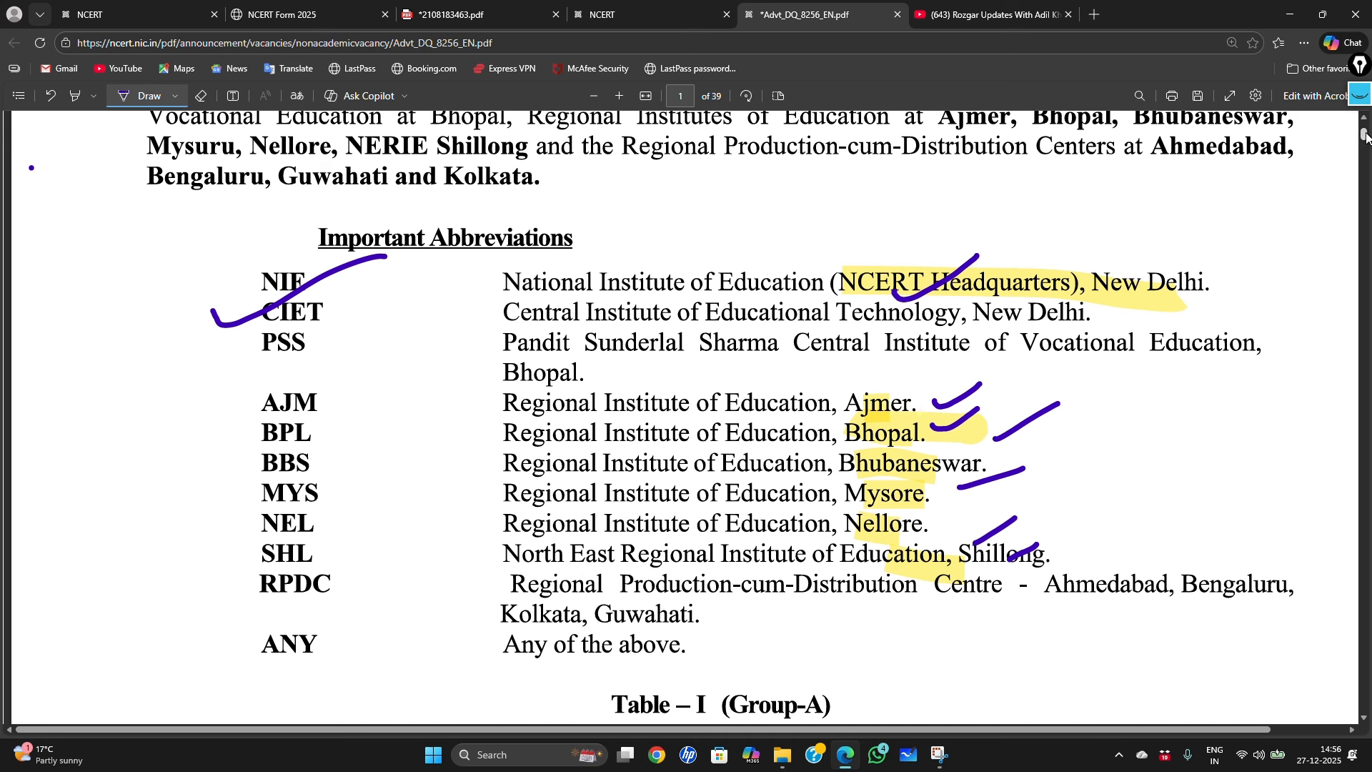
pyautogui.moveTo(1366, 136); pyautogui.dragTo(1367, 280)
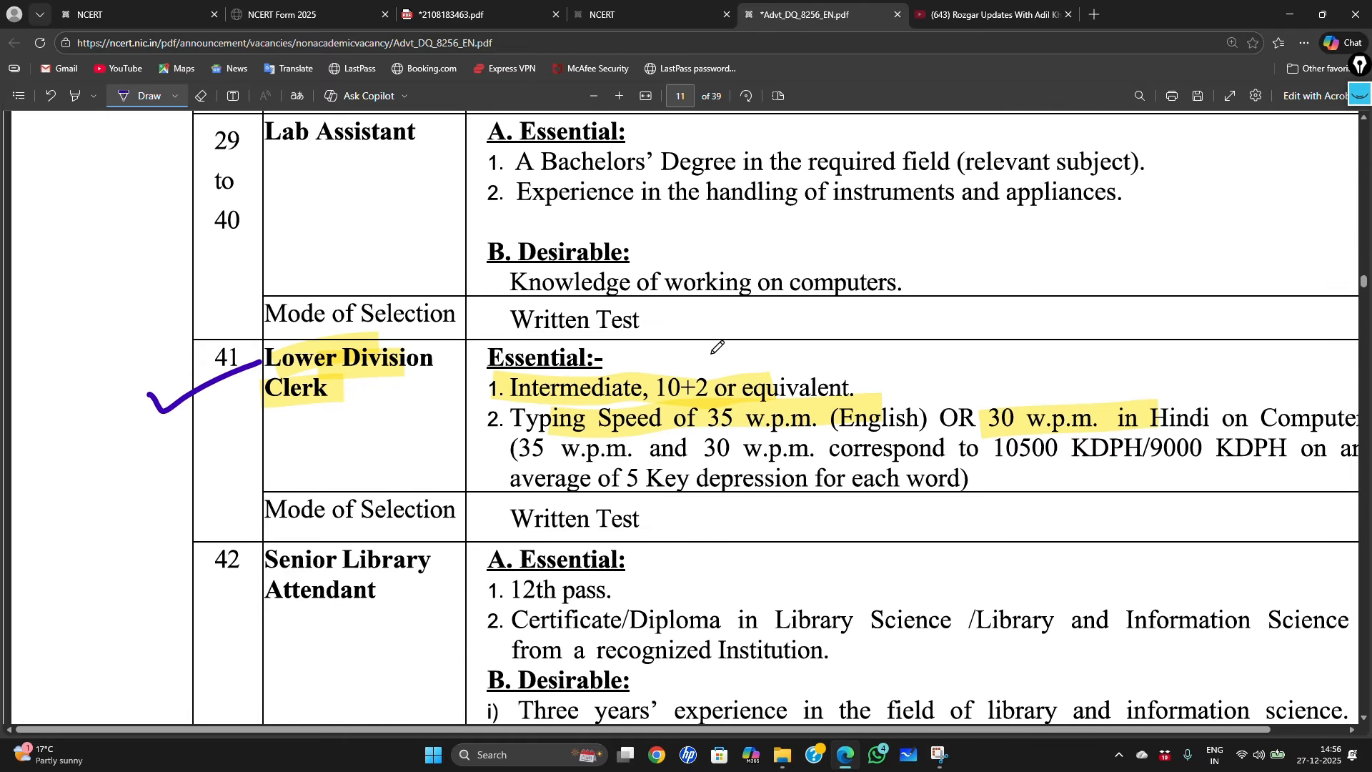
# Step: Mark the LDC 10+2 requirement and the 35 w.p.m. English and 30 w.p.m. Hindi typing speeds
pyautogui.moveTo(450, 389); pyautogui.dragTo(552, 355)
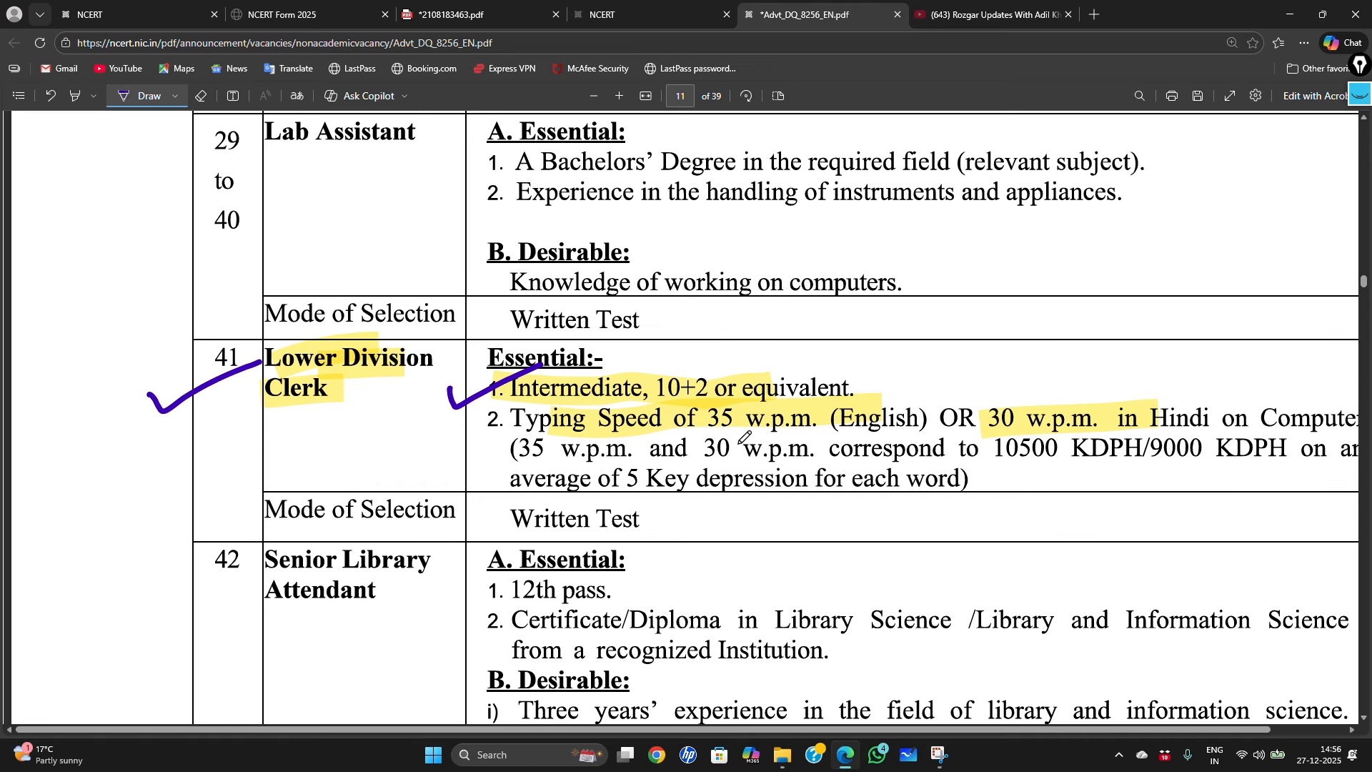
pyautogui.moveTo(711, 435); pyautogui.dragTo(899, 436)
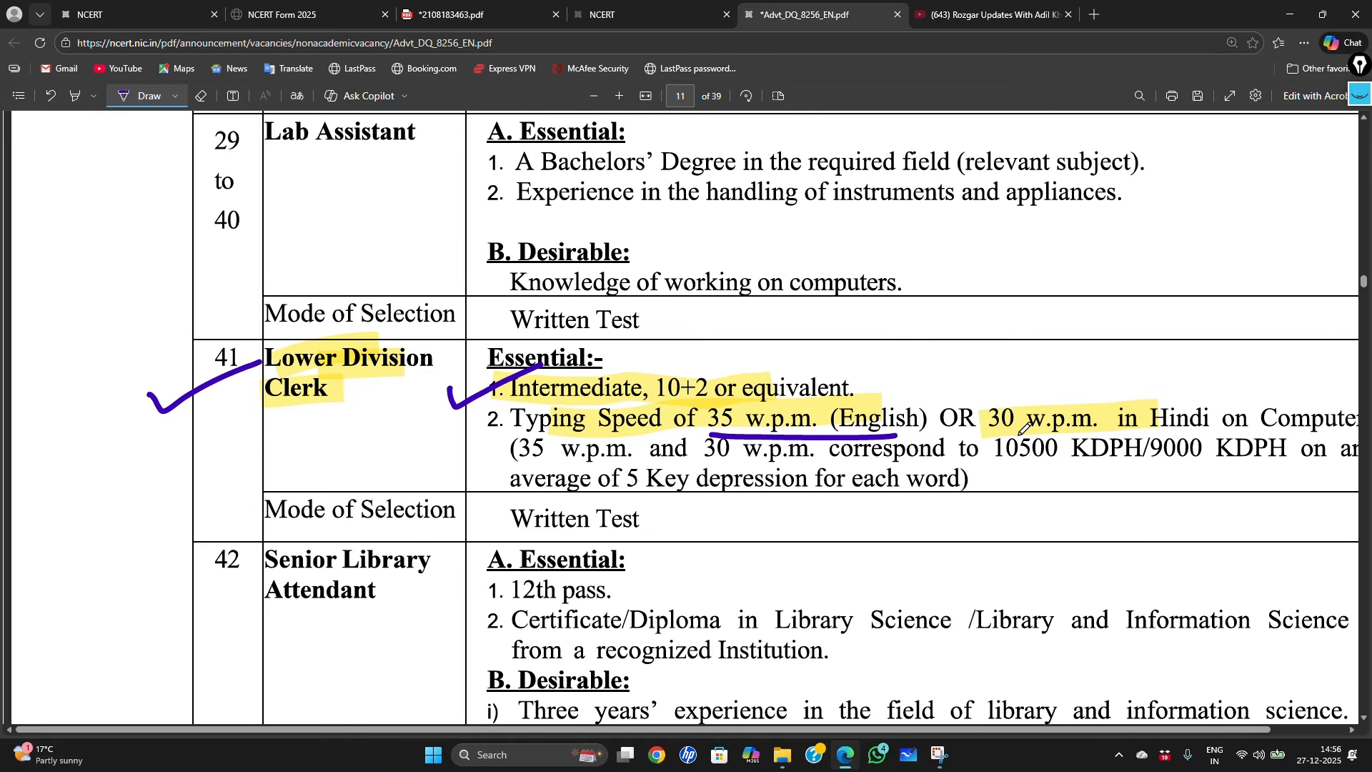
pyautogui.moveTo(1006, 434); pyautogui.dragTo(1085, 432)
pyautogui.click(997, 16)
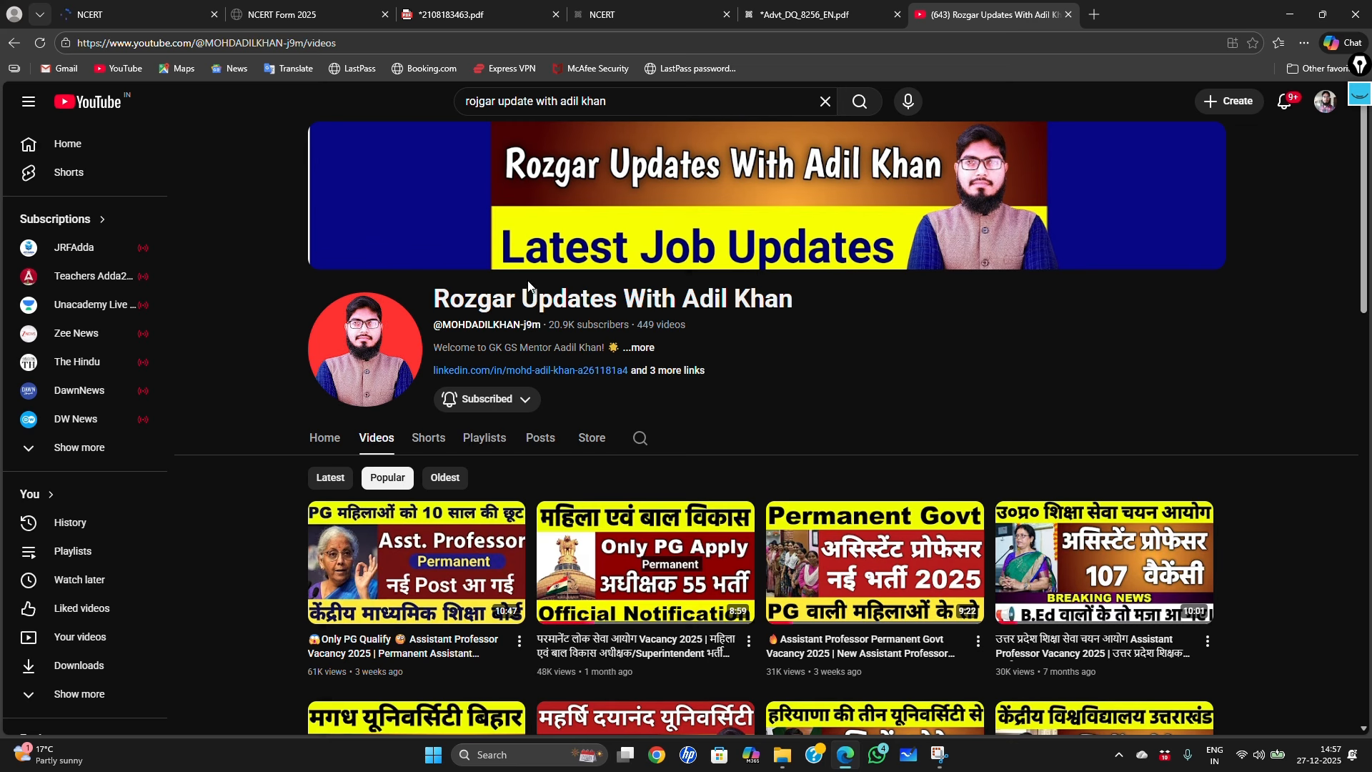
# Step: Briefly select the YouTube channel title, then return to the NCERT home page
pyautogui.moveTo(434, 298); pyautogui.dragTo(803, 312)
pyautogui.click(790, 331)
pyautogui.click(143, 15)
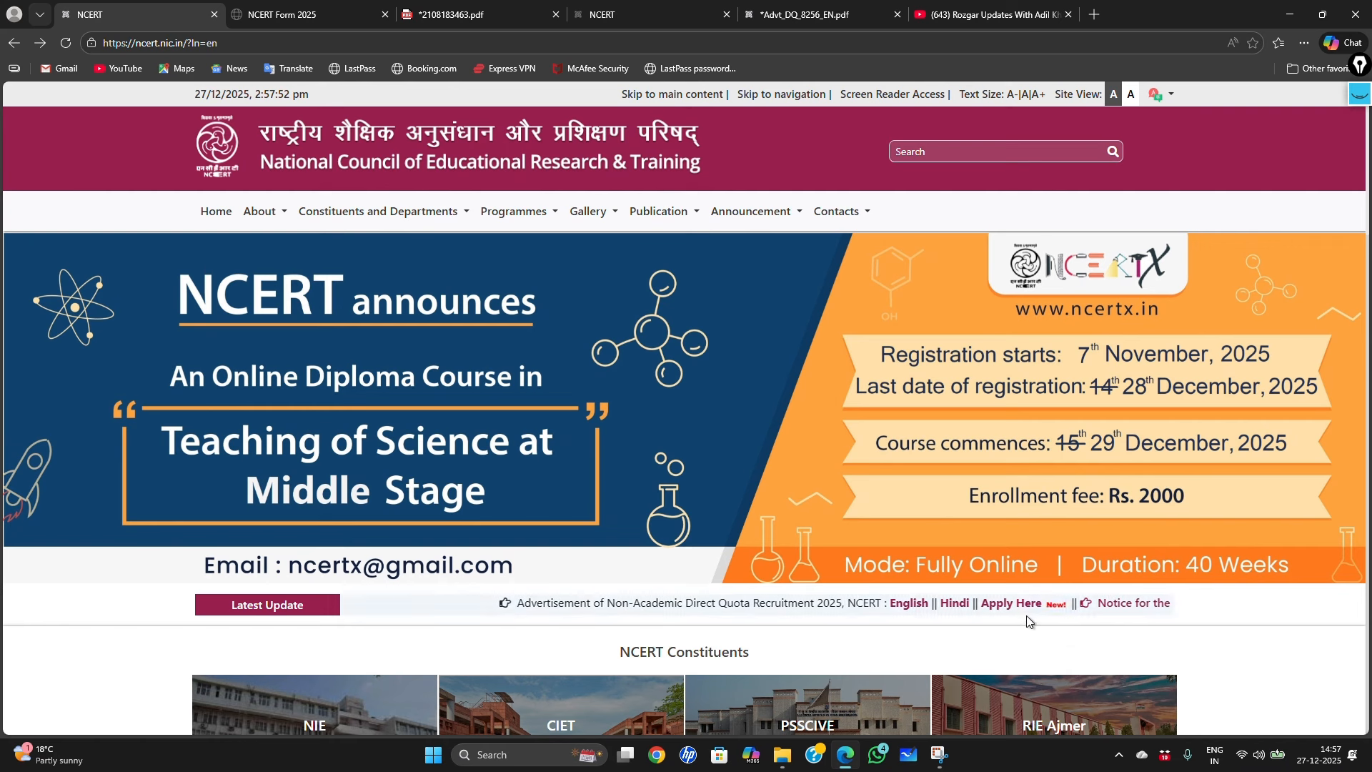
# Step: Open the online application portal from Apply Here in the Latest Update ticker
pyautogui.click(984, 608)
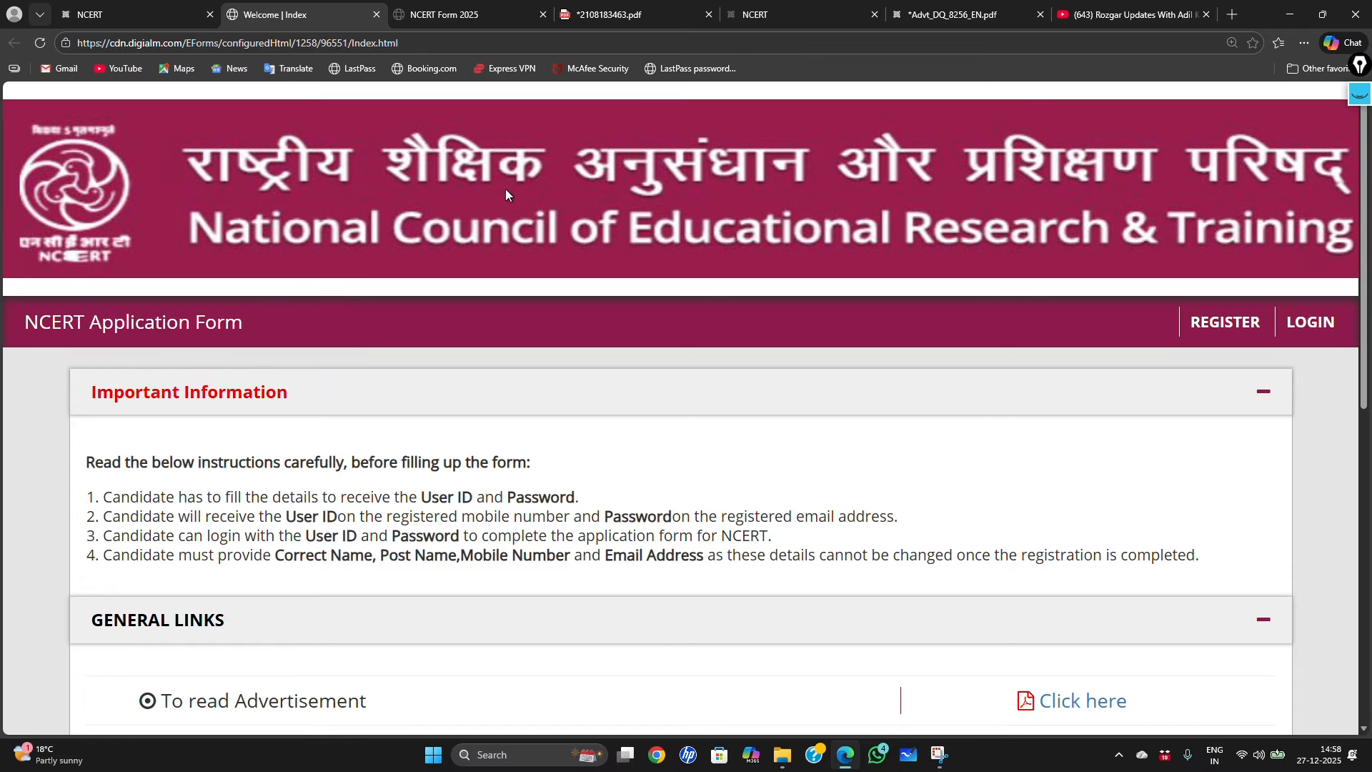
pyautogui.scroll(-5, 483, 318)
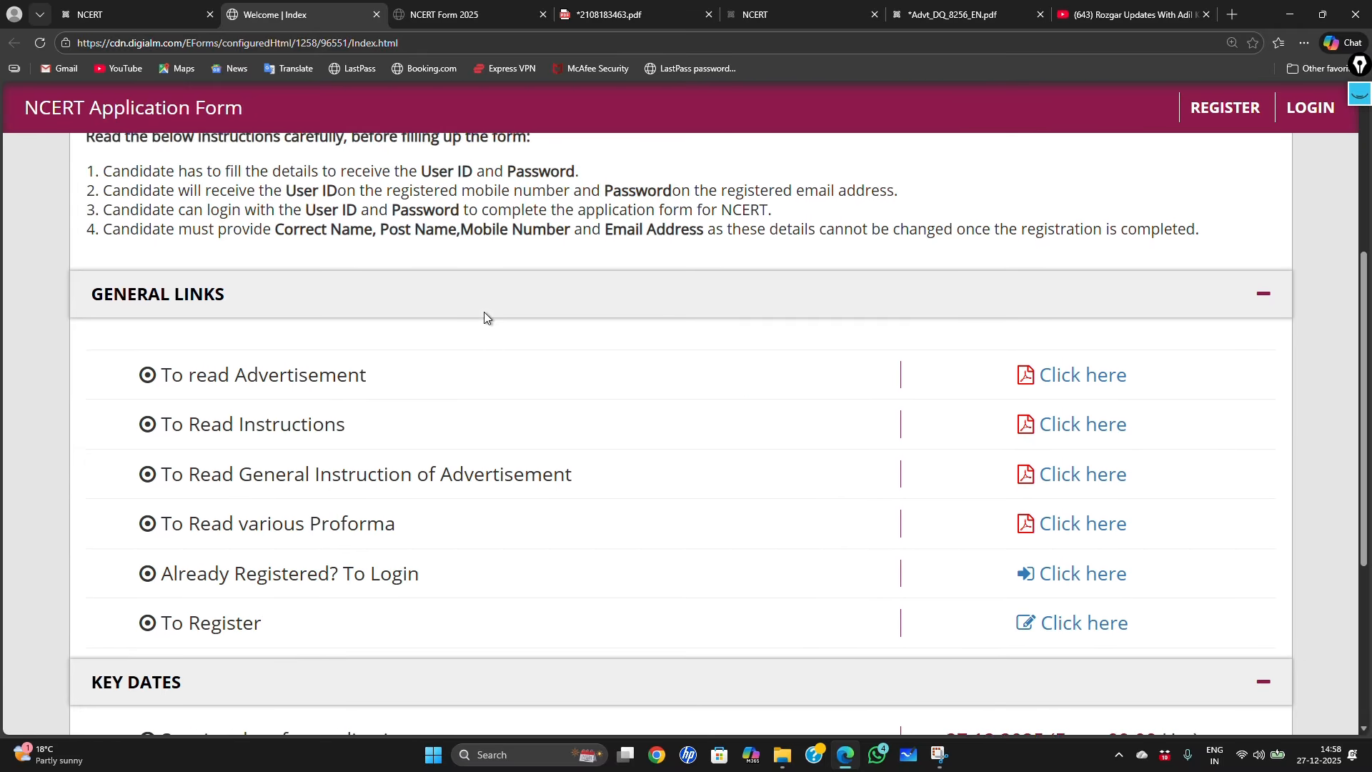
pyautogui.scroll(-1, 481, 316)
pyautogui.scroll(2, 459, 316)
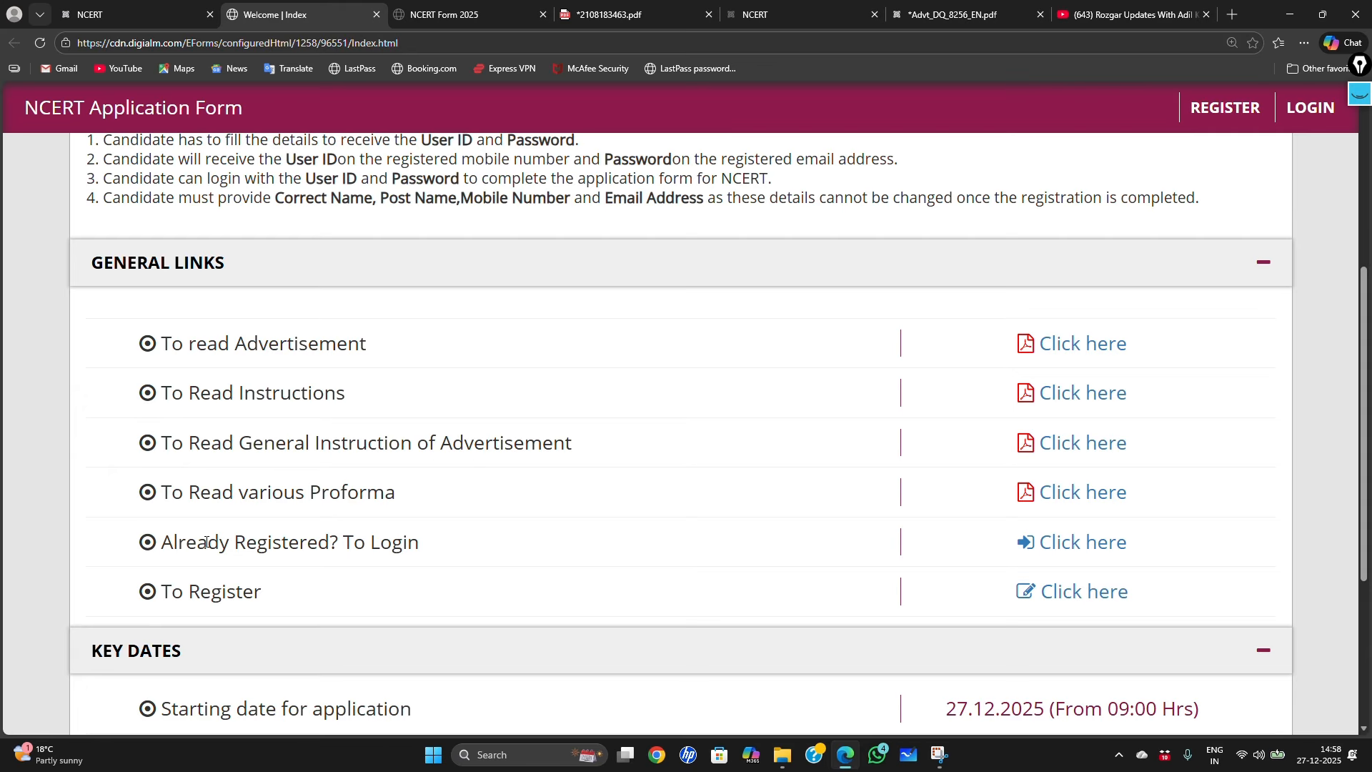
# Step: Collapse the Key Dates section and open the To Register link in a new tab
pyautogui.moveTo(165, 591); pyautogui.dragTo(256, 595)
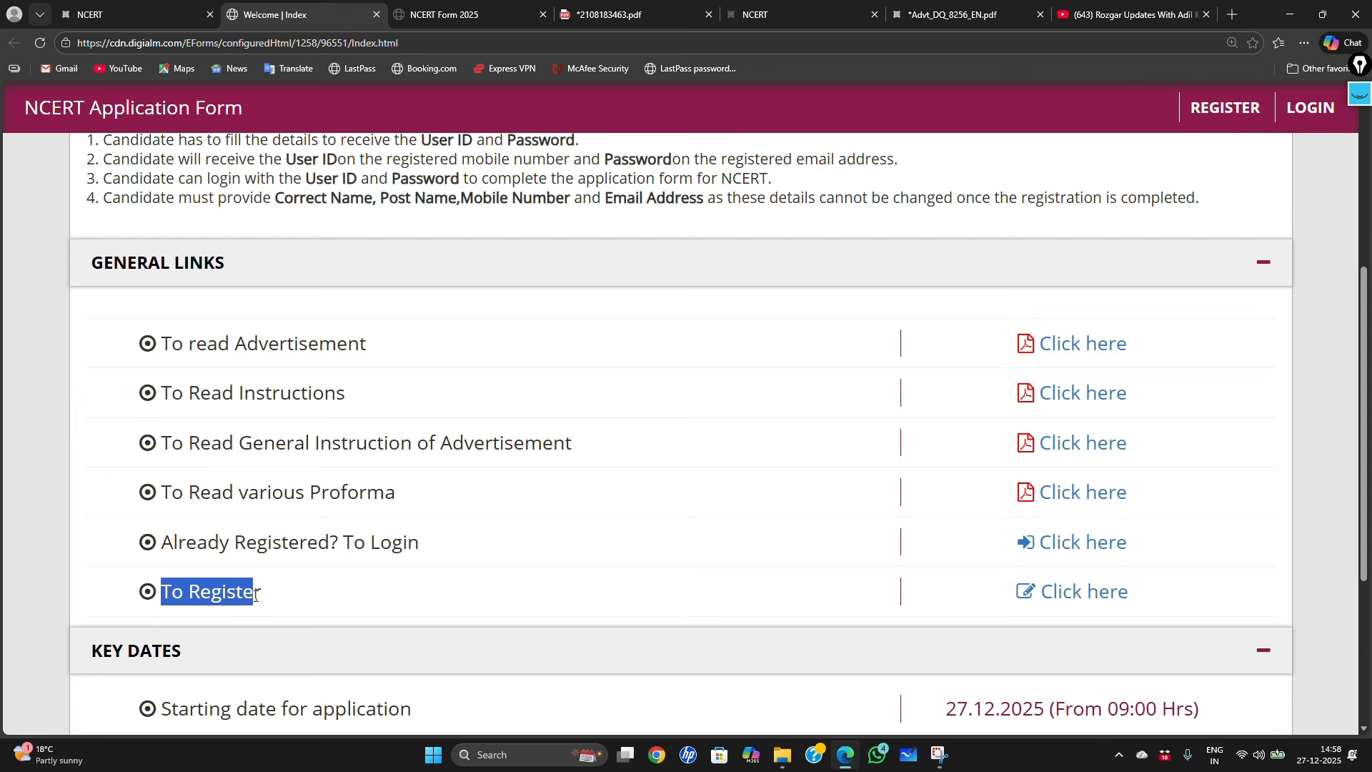
pyautogui.click(400, 629)
pyautogui.moveTo(163, 542); pyautogui.dragTo(343, 544)
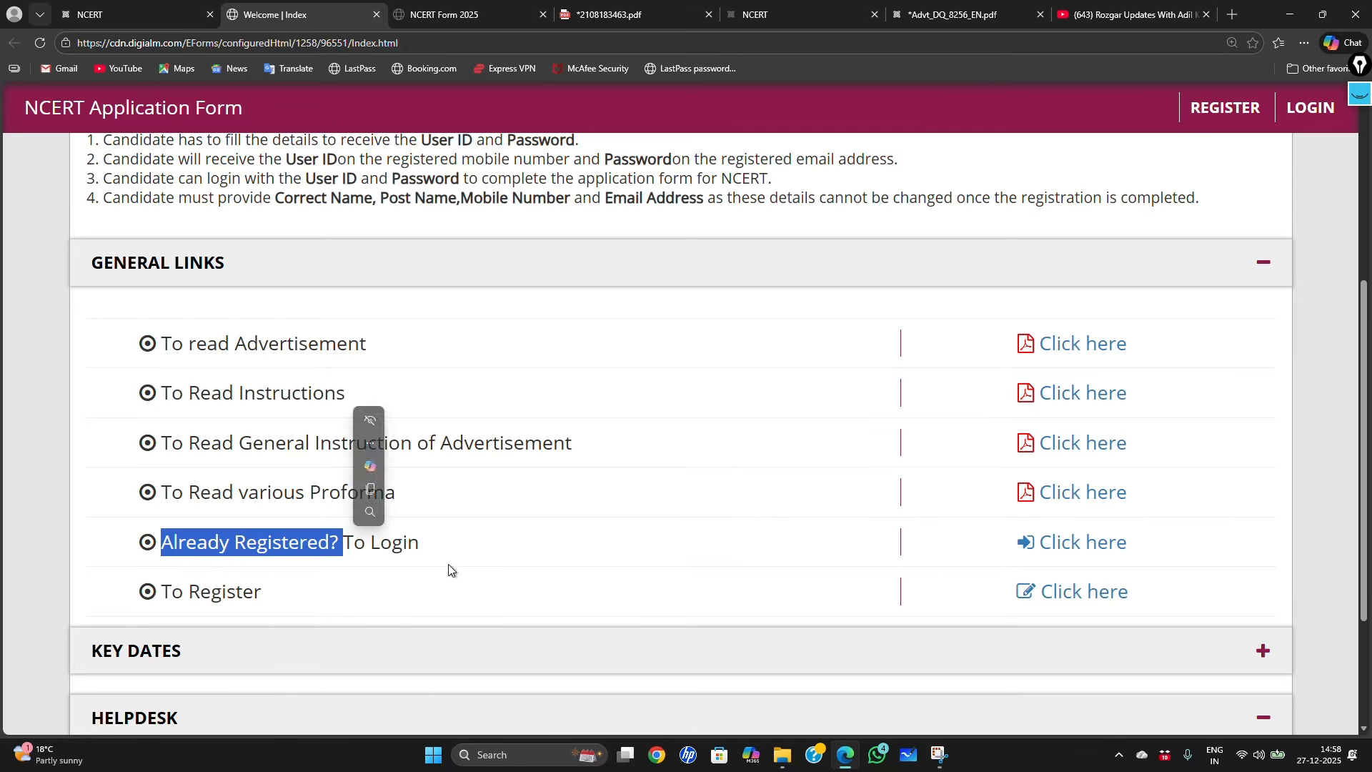
pyautogui.click(959, 624)
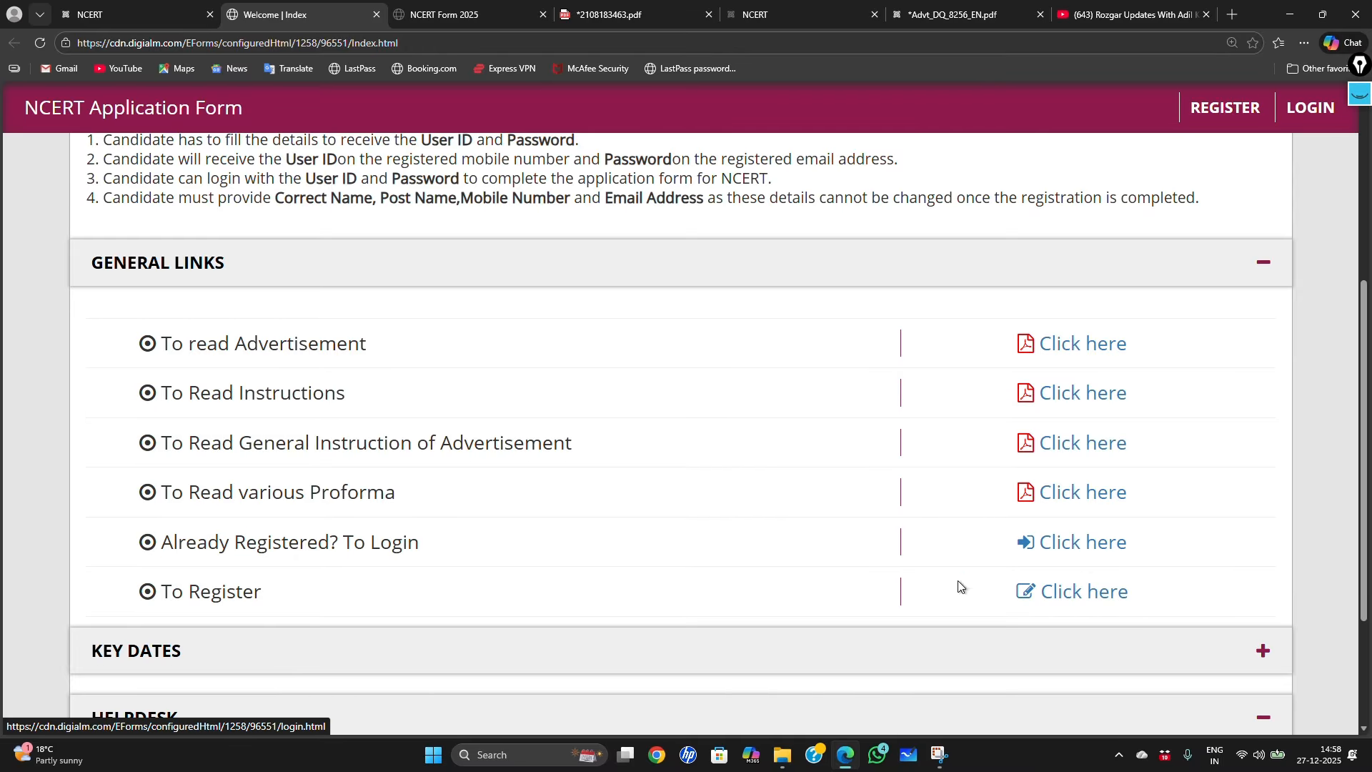
pyautogui.scroll(-1, 787, 587)
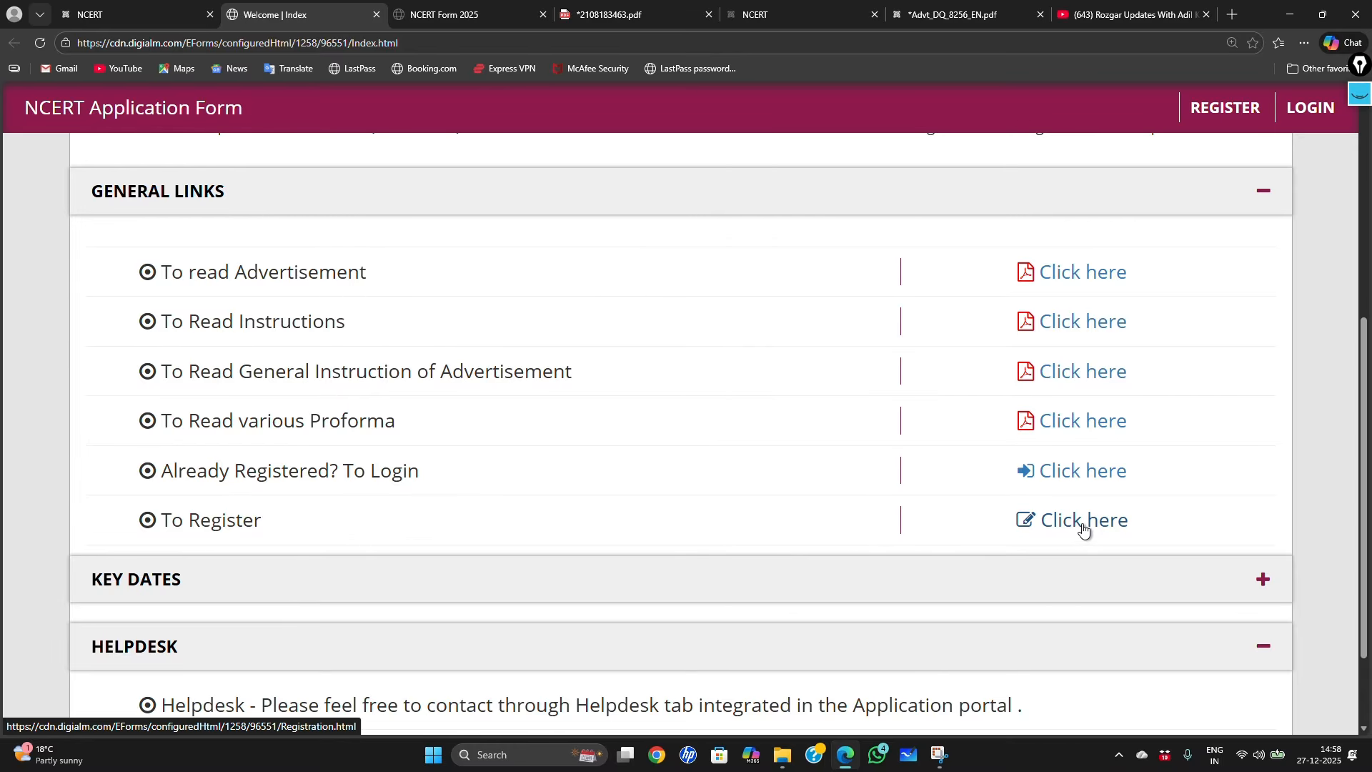
pyautogui.click(1083, 528)
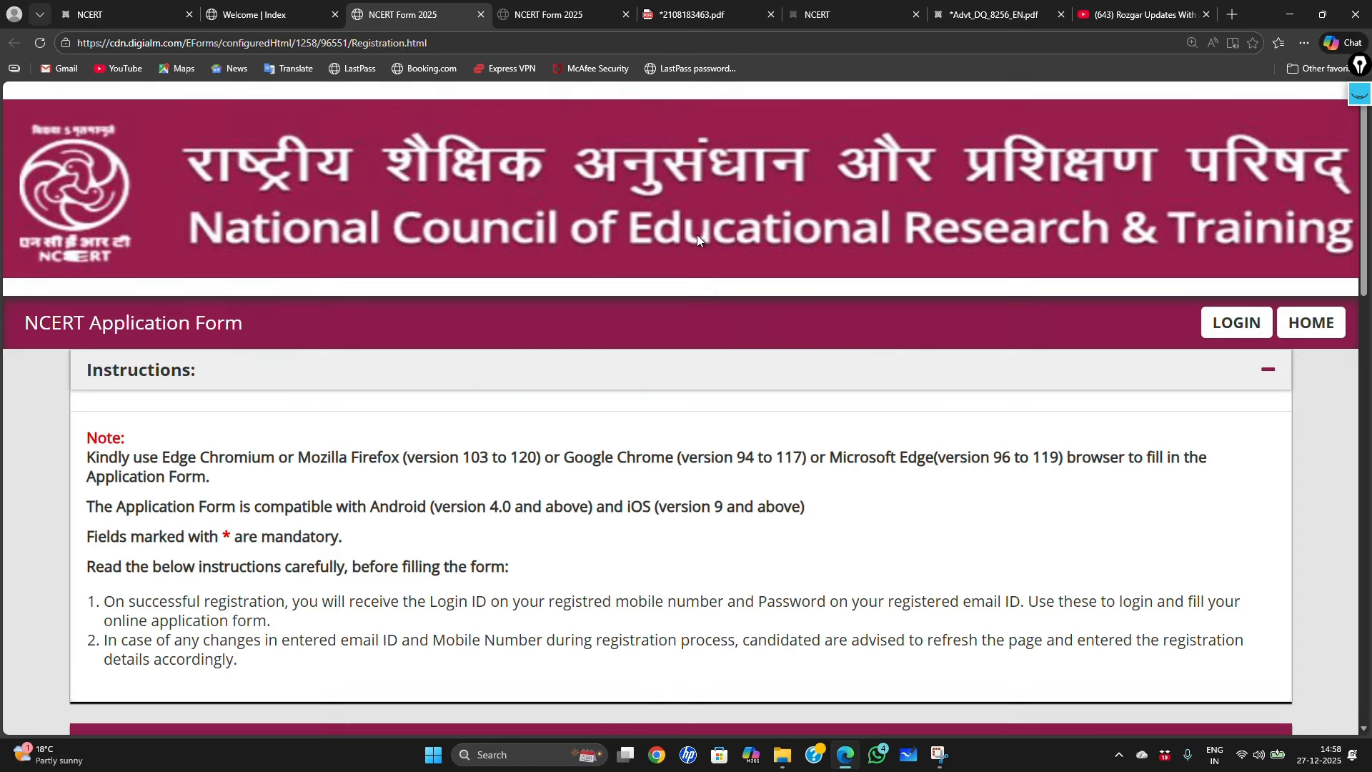
# Step: Choose Lower Division Clerk (Post Code 41) as the post and enter the candidate's full name
pyautogui.scroll(-6, 851, 368)
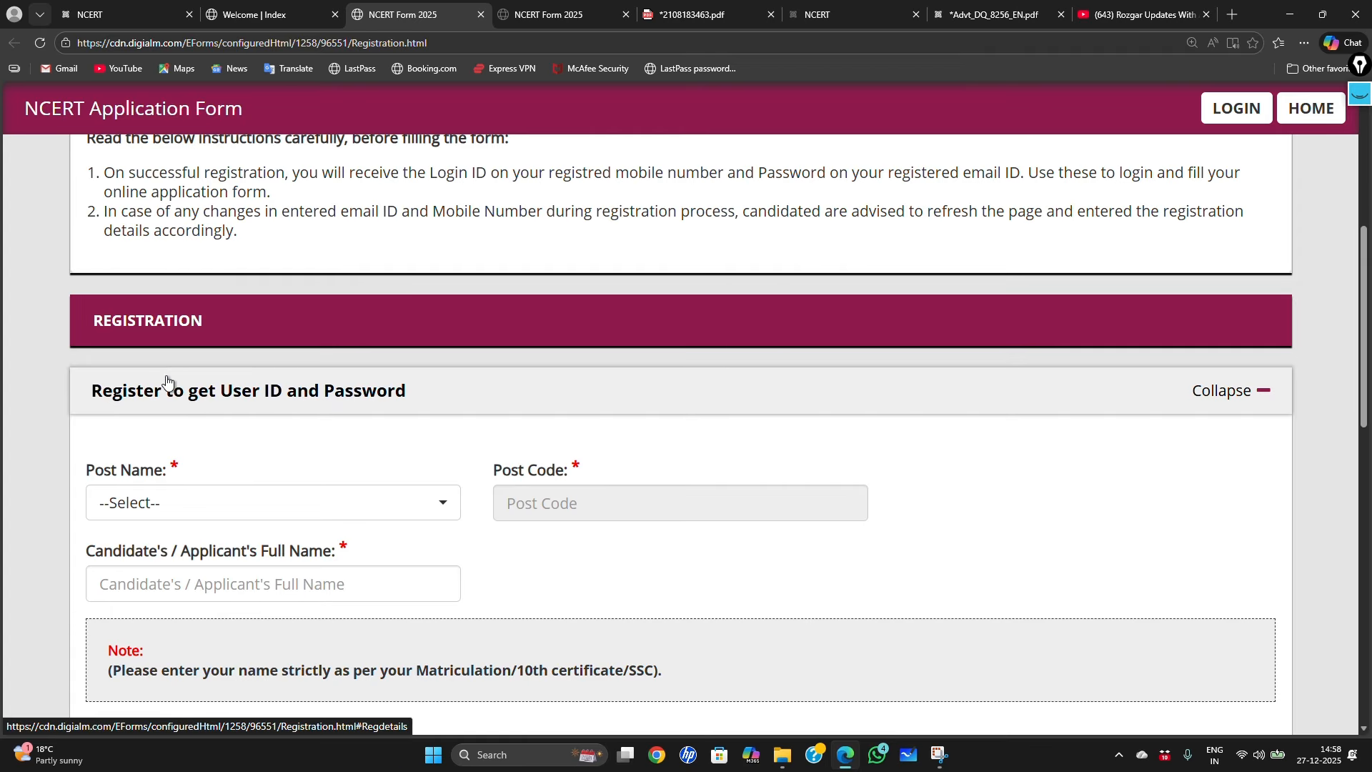
pyautogui.scroll(-2, 168, 382)
pyautogui.click(239, 367)
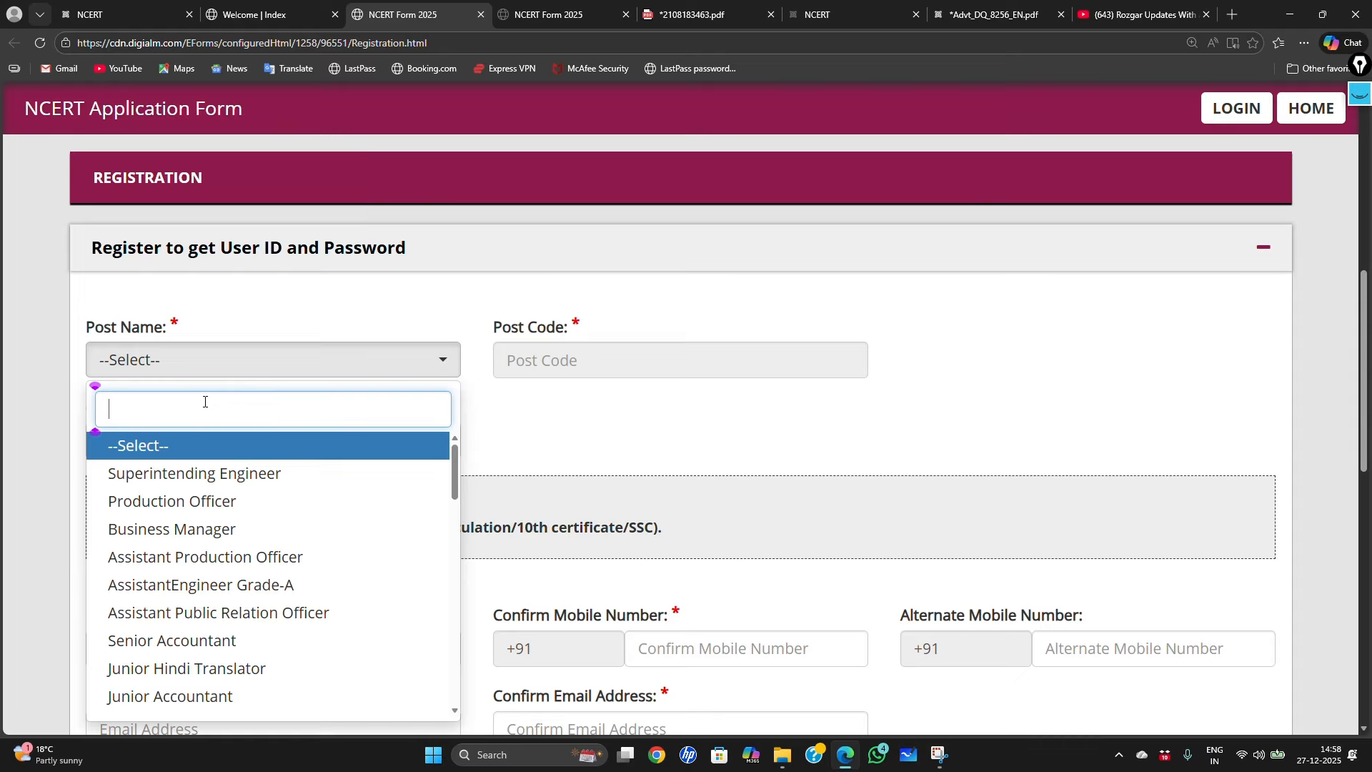
pyautogui.write('LOW')
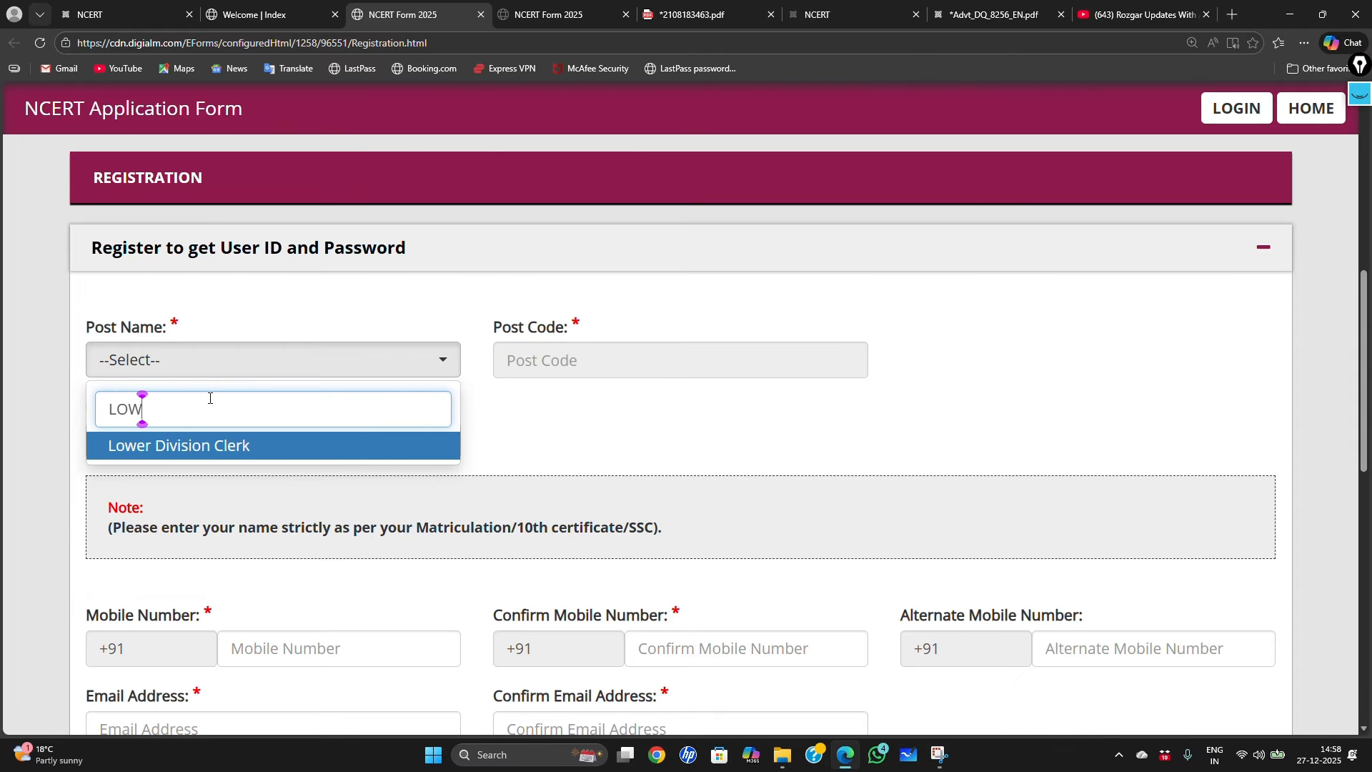
pyautogui.click(190, 457)
pyautogui.click(207, 442)
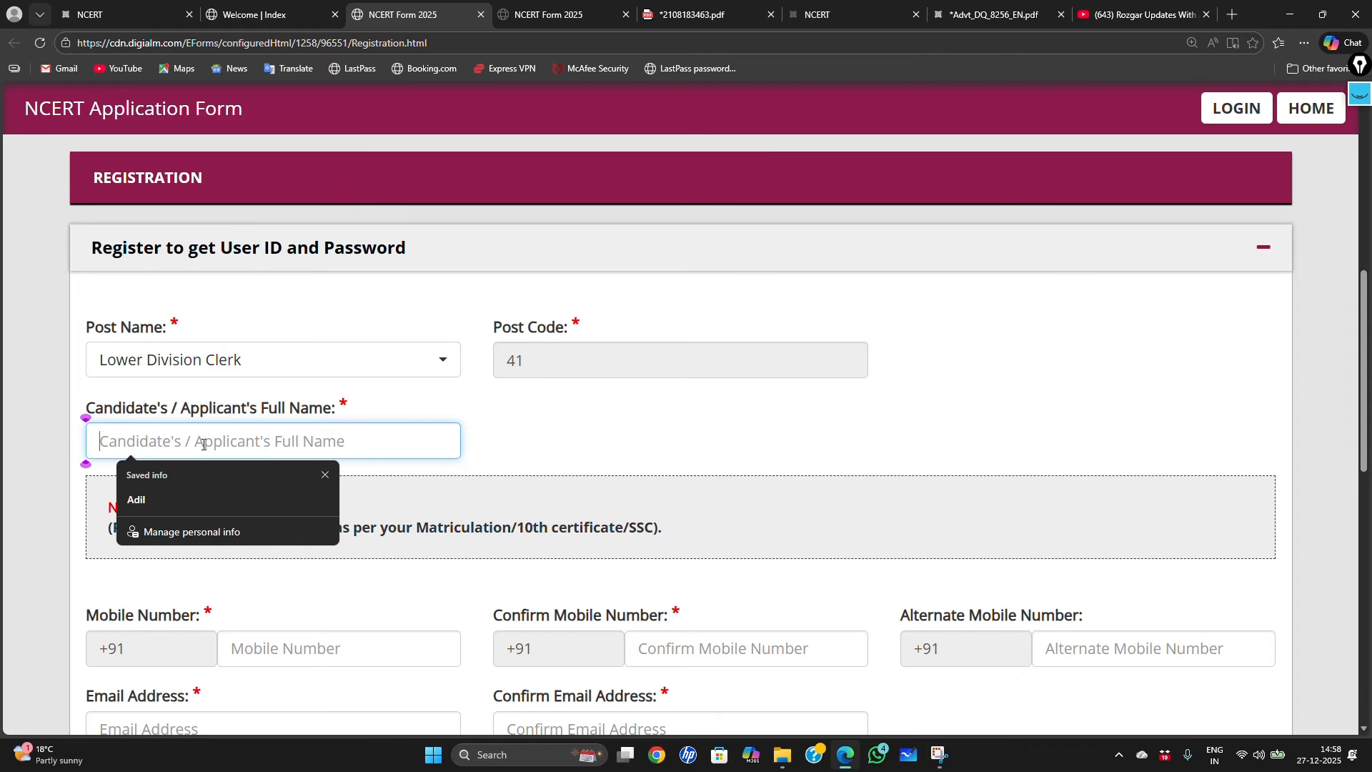
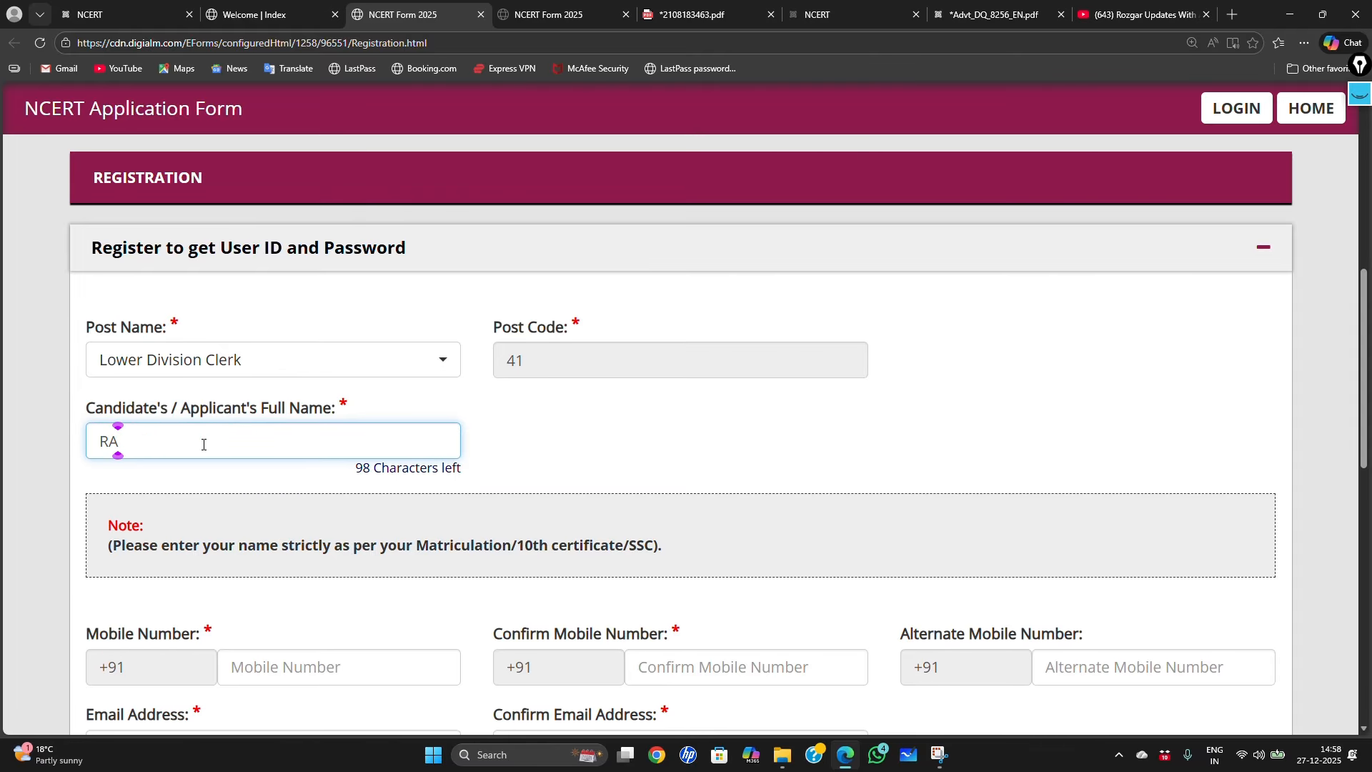
pyautogui.scroll(-3, 432, 519)
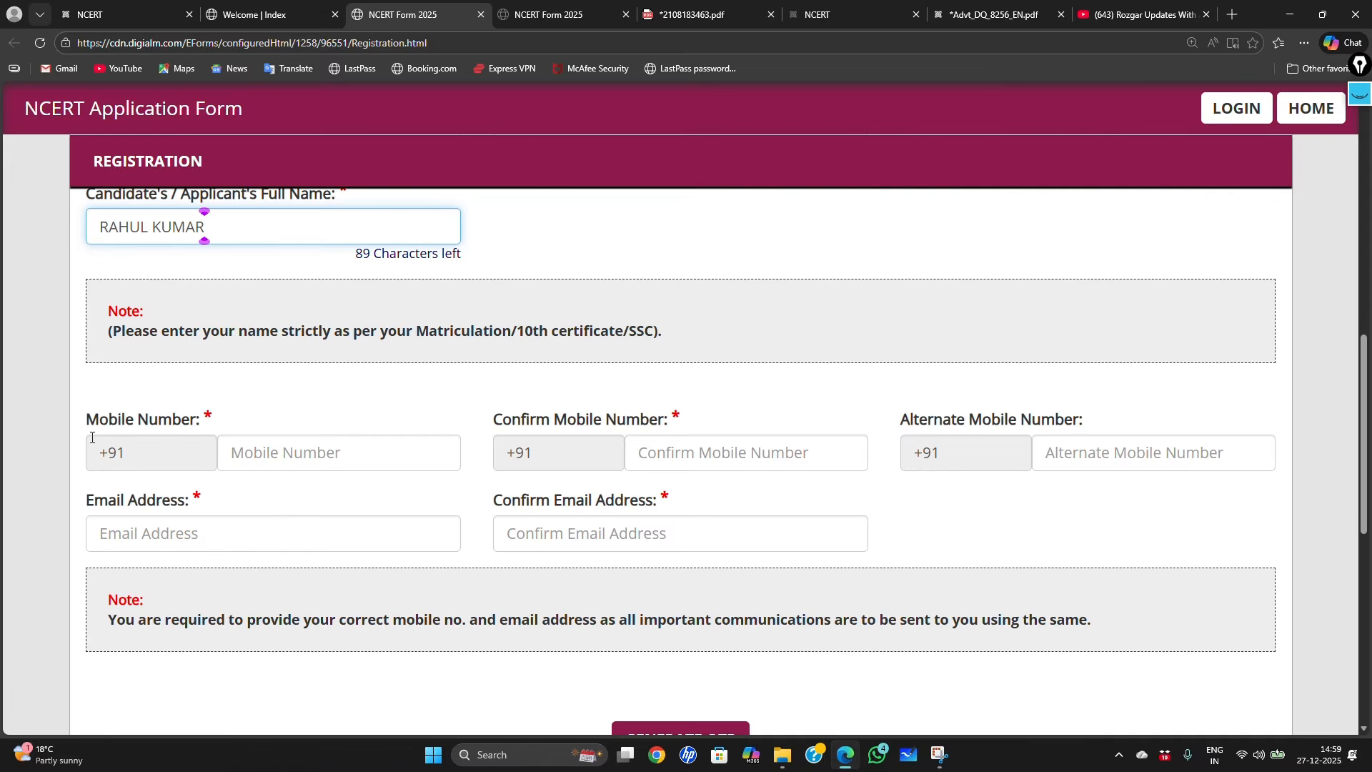
pyautogui.click(87, 422)
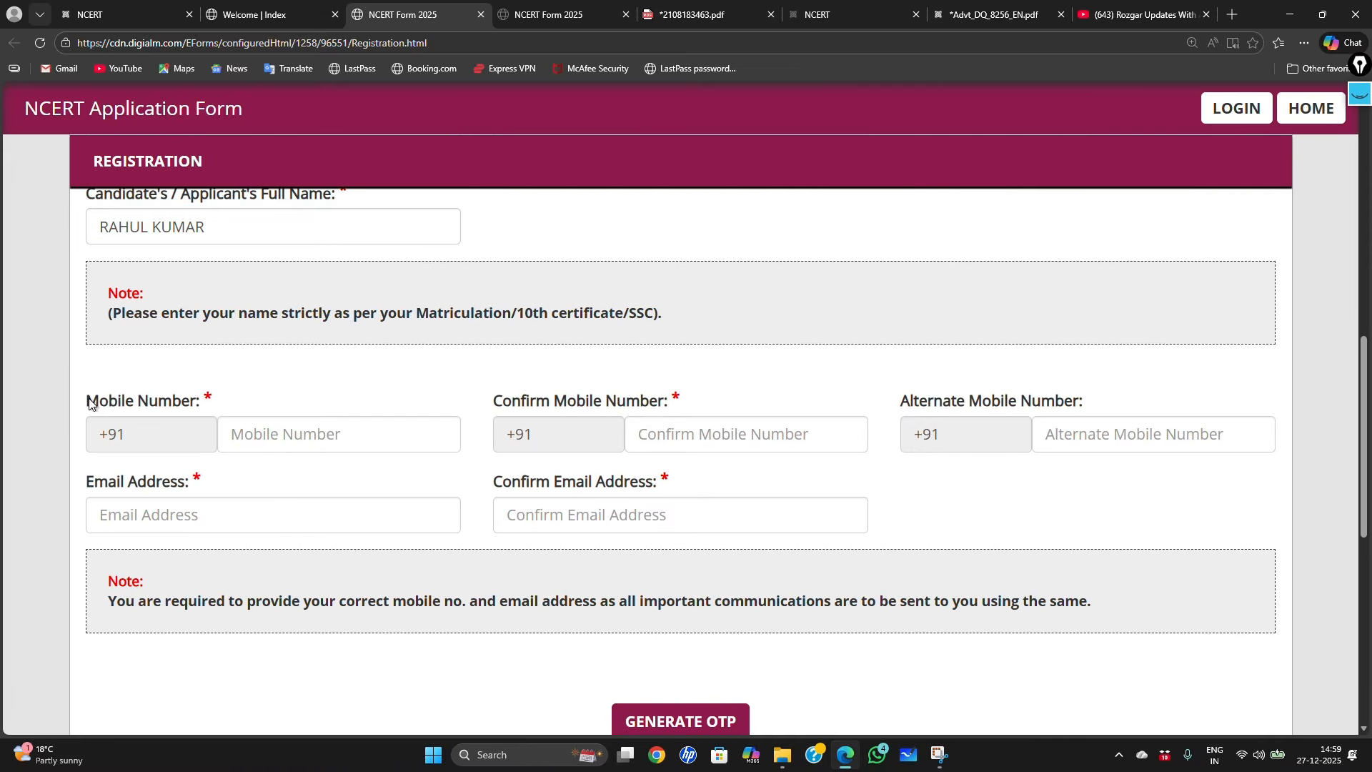
pyautogui.moveTo(89, 404); pyautogui.dragTo(203, 400)
pyautogui.click(215, 400)
pyautogui.moveTo(493, 401); pyautogui.dragTo(658, 401)
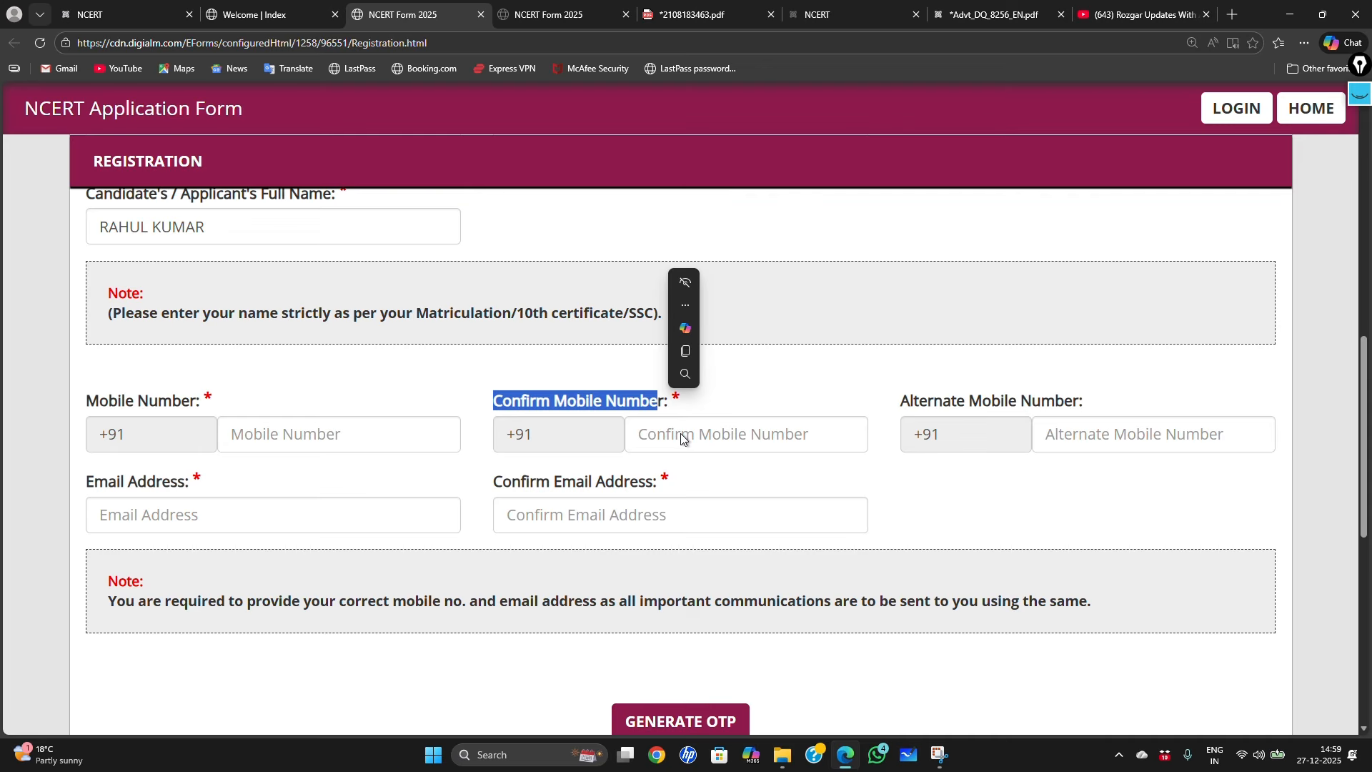
pyautogui.click(799, 386)
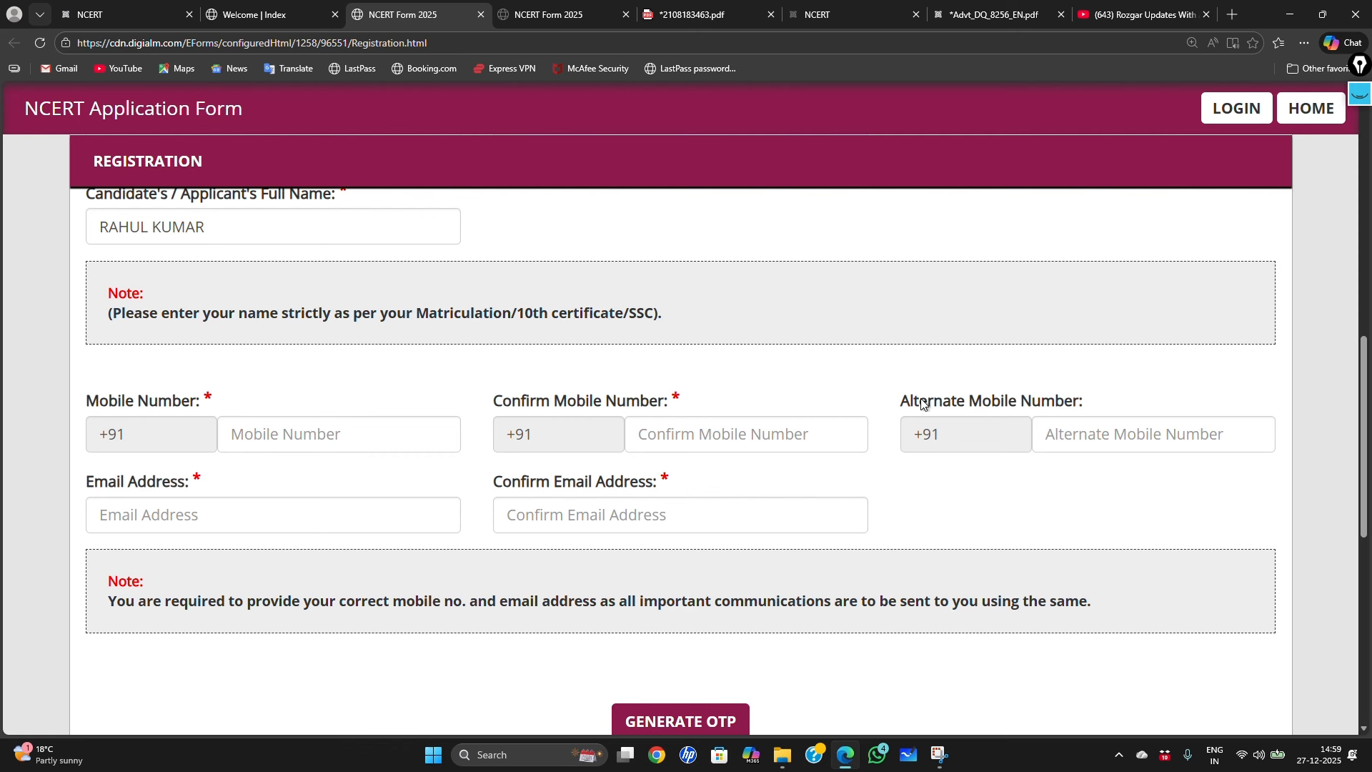
pyautogui.moveTo(901, 401); pyautogui.dragTo(1077, 407)
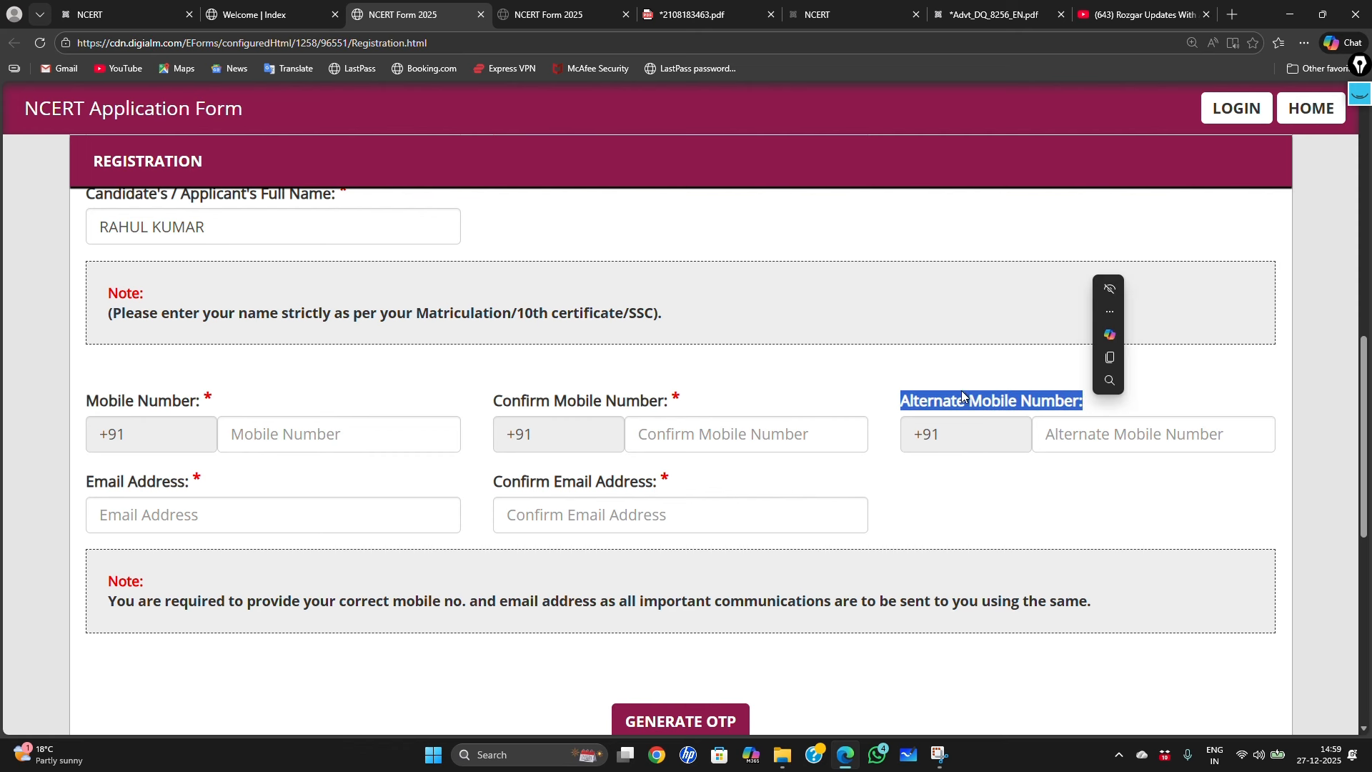
pyautogui.click(952, 370)
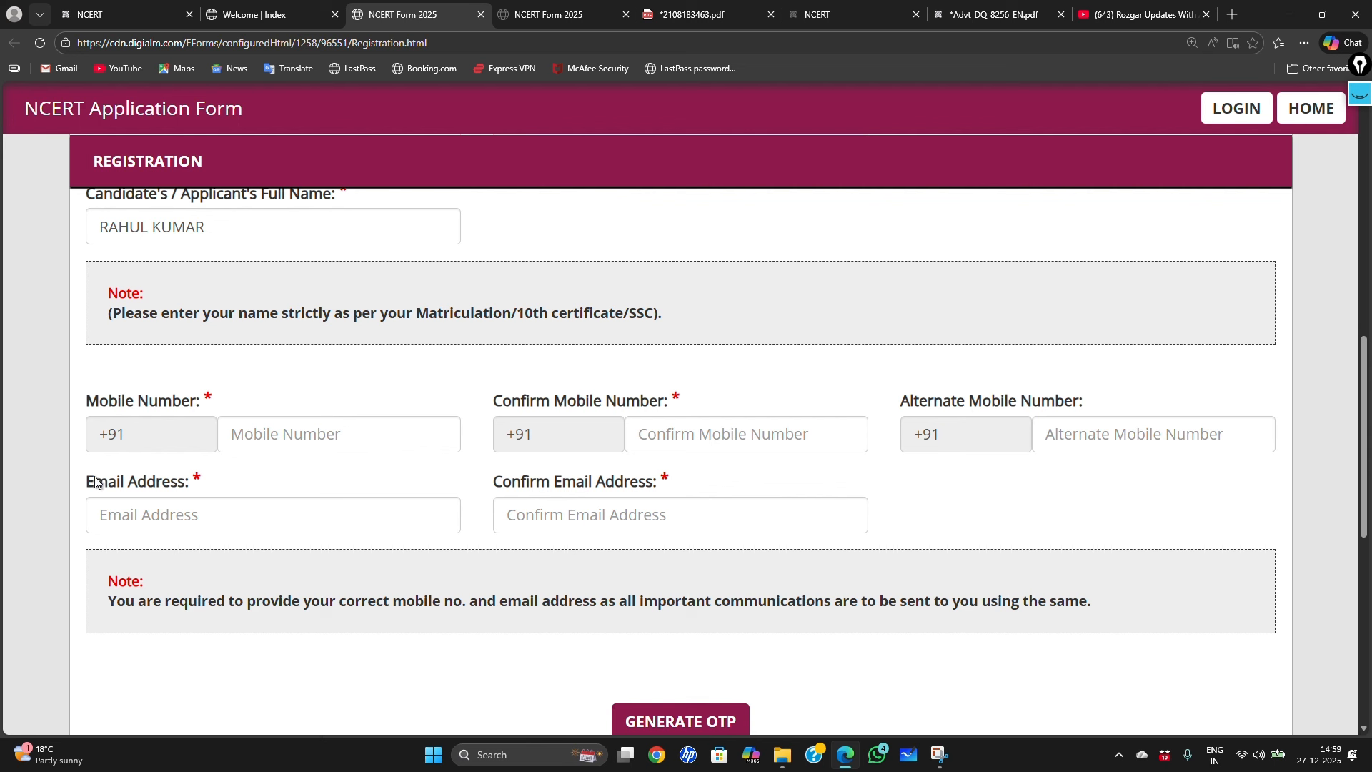
pyautogui.moveTo(86, 482); pyautogui.dragTo(195, 483)
pyautogui.click(323, 478)
pyautogui.scroll(-1, 607, 523)
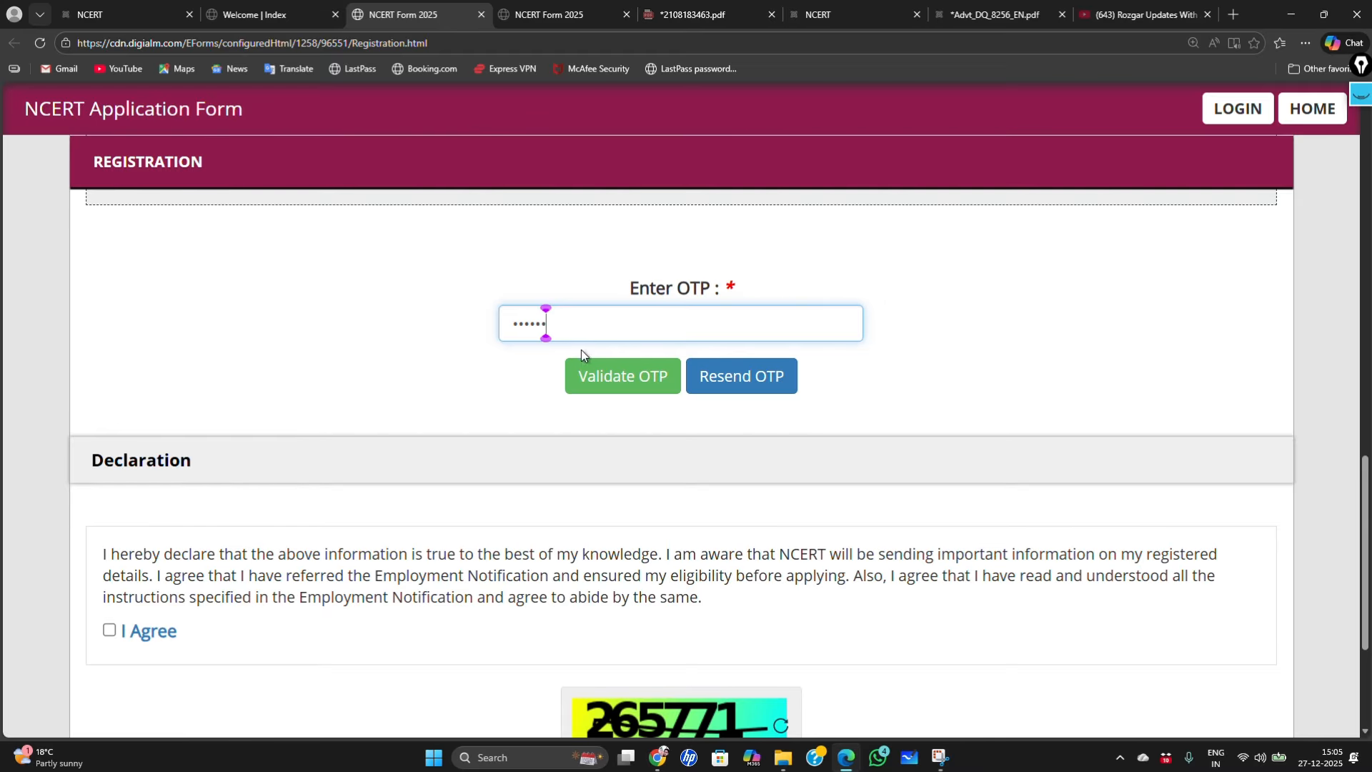
# Step: Validate the entered OTP and dismiss the success alert
pyautogui.click(629, 384)
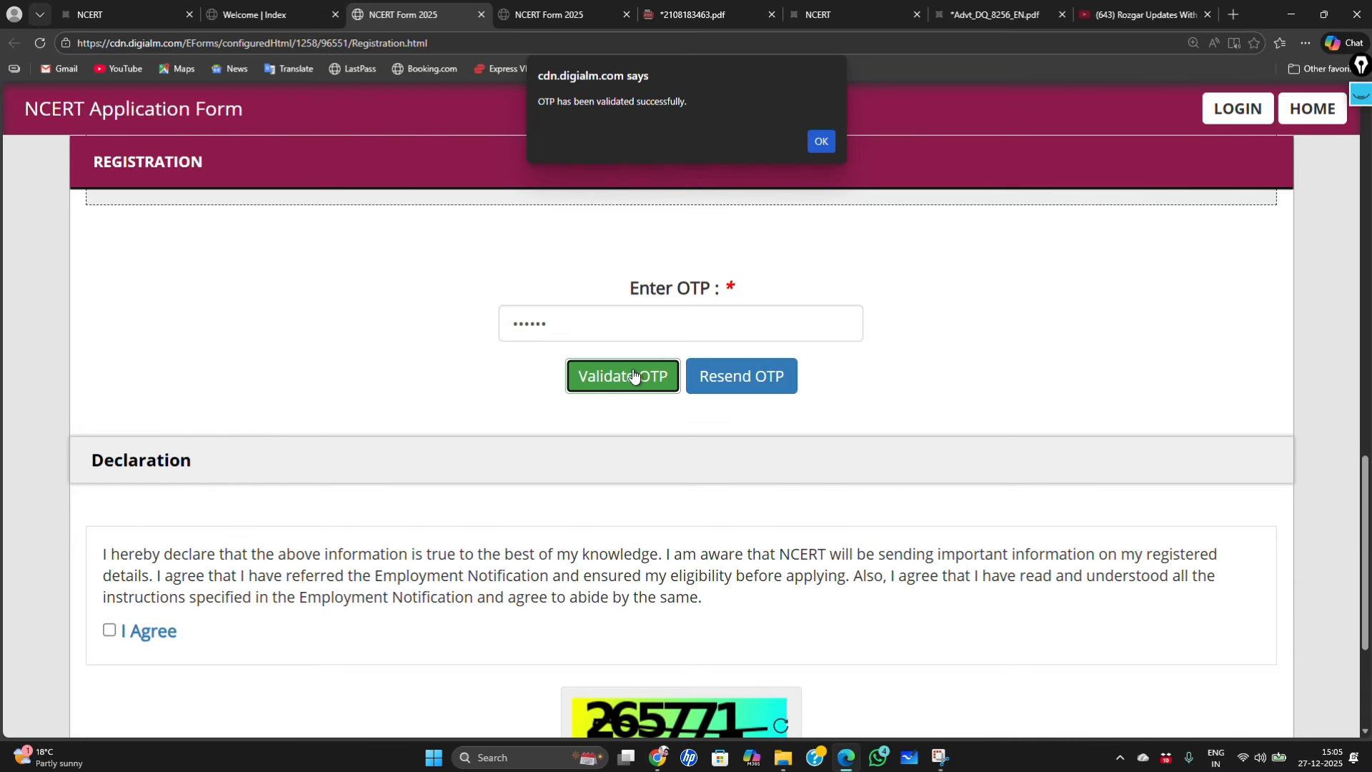
pyautogui.click(830, 142)
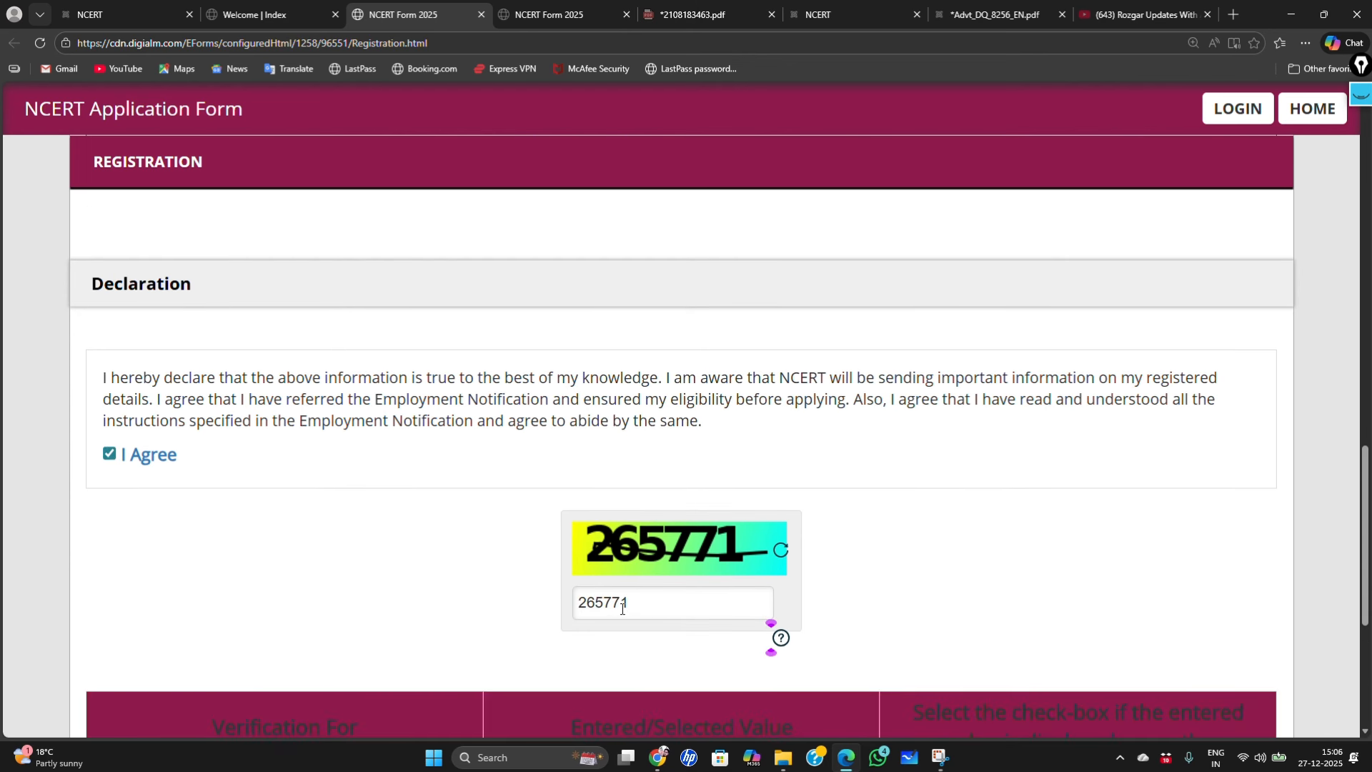
# Step: Confirm the post name, full name, mobile number and email entries, then submit the registration
pyautogui.scroll(-1, 638, 608)
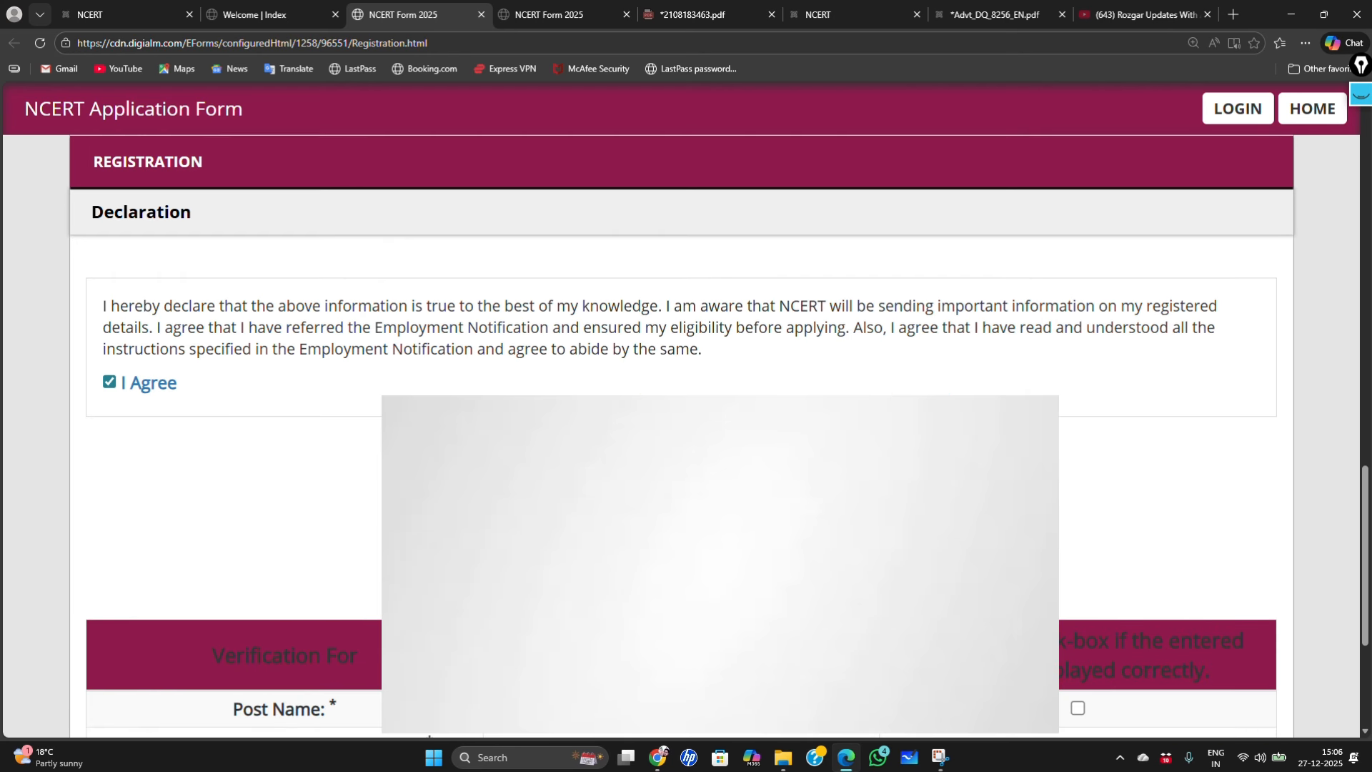
pyautogui.scroll(-3, 444, 563)
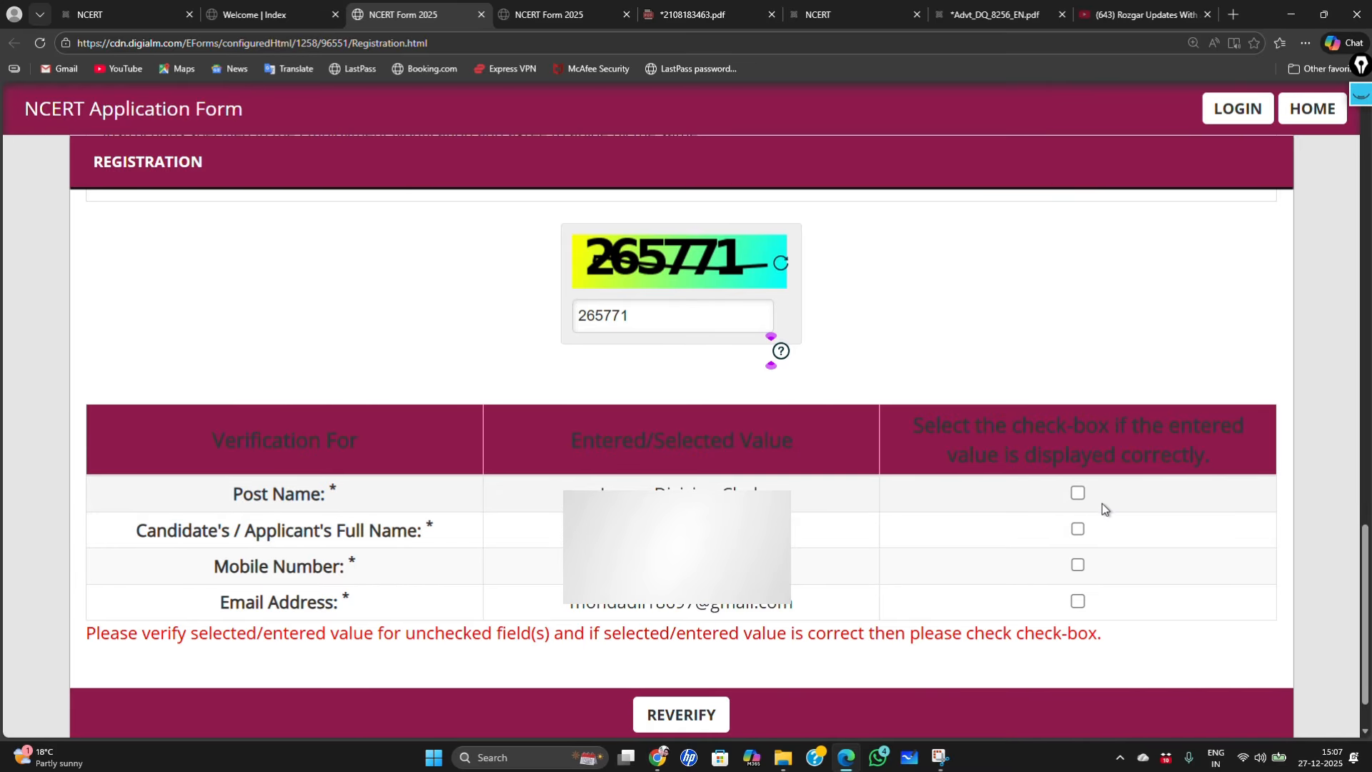
pyautogui.click(1078, 494)
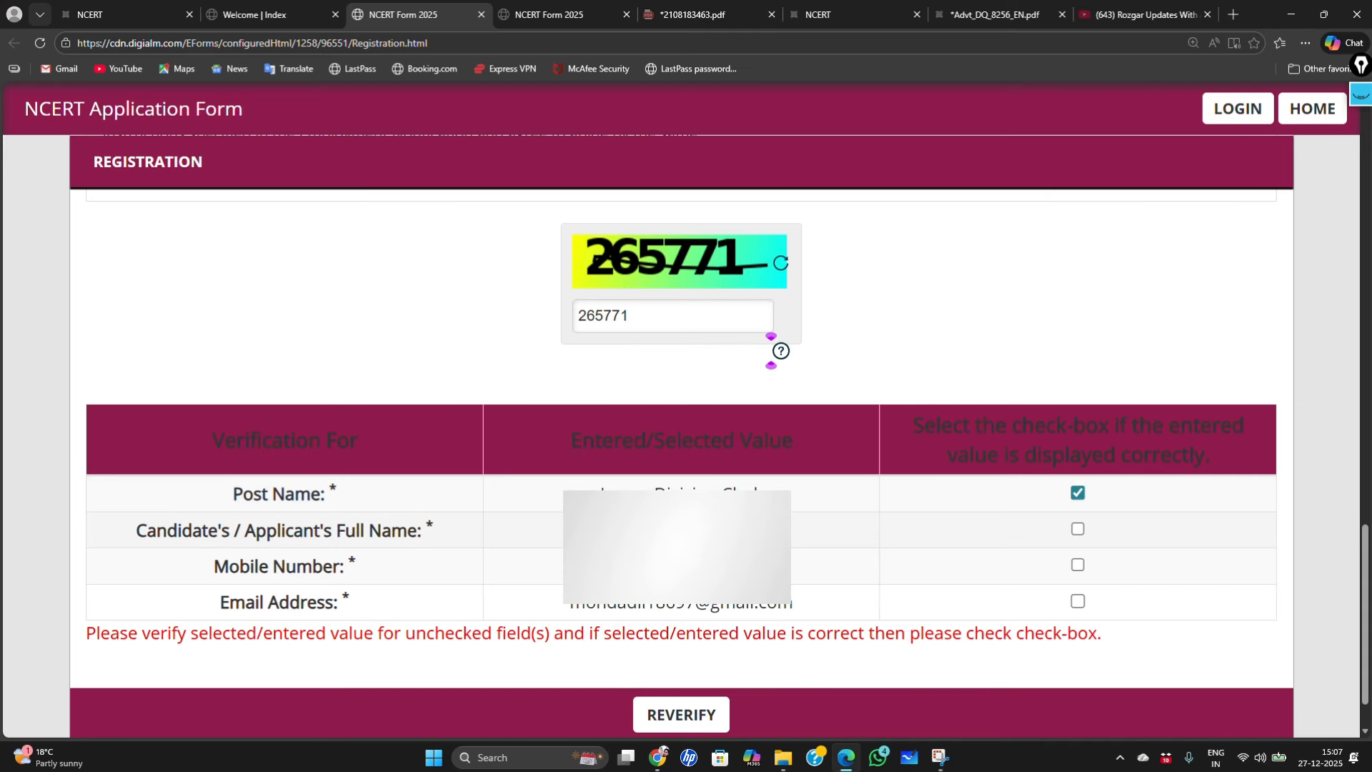
pyautogui.click(1078, 529)
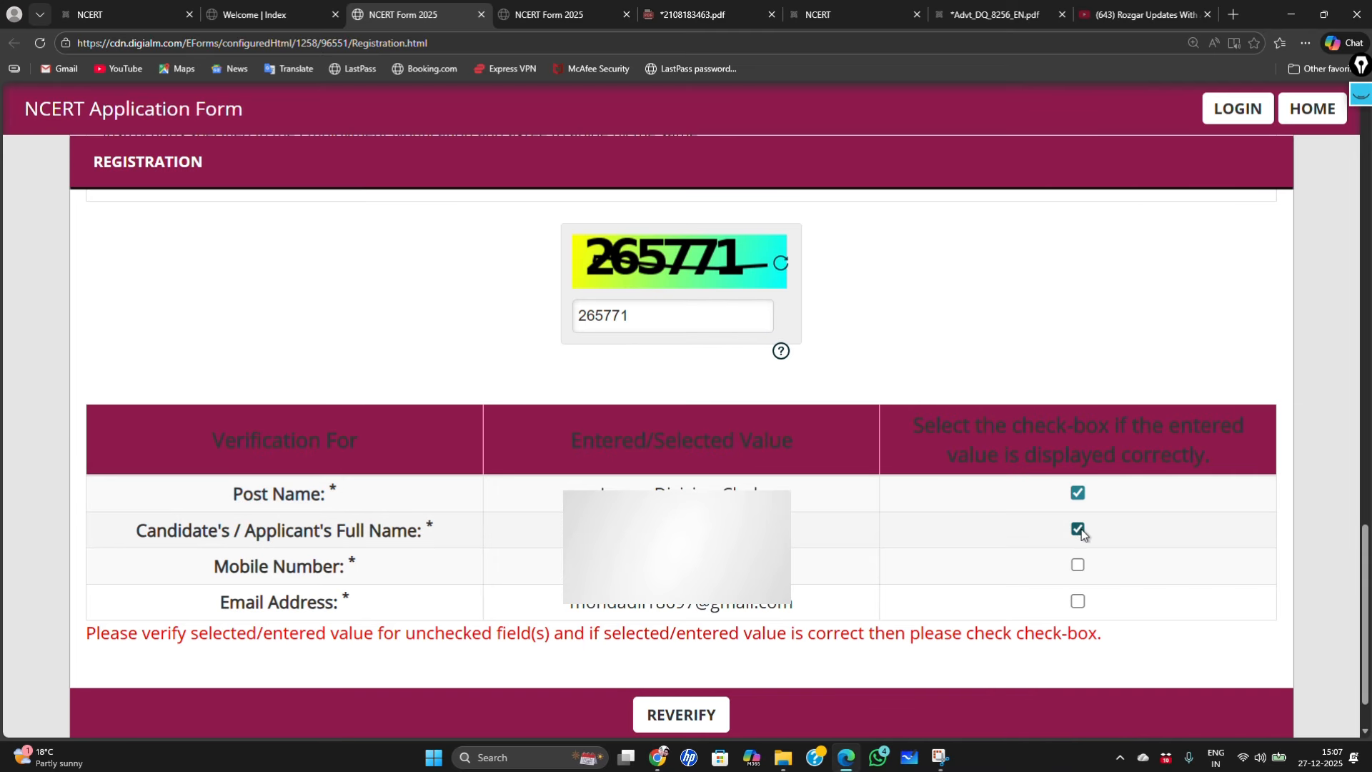
pyautogui.click(1077, 565)
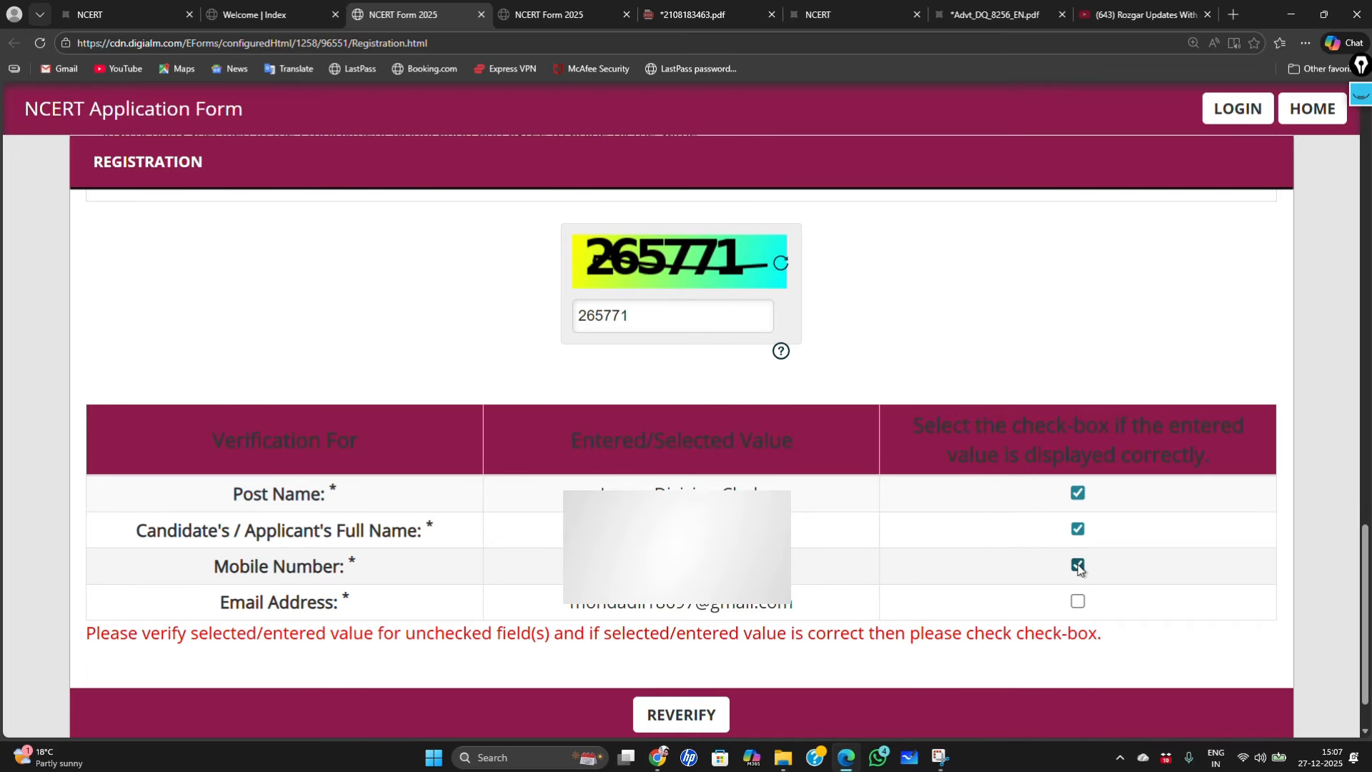
pyautogui.click(1078, 602)
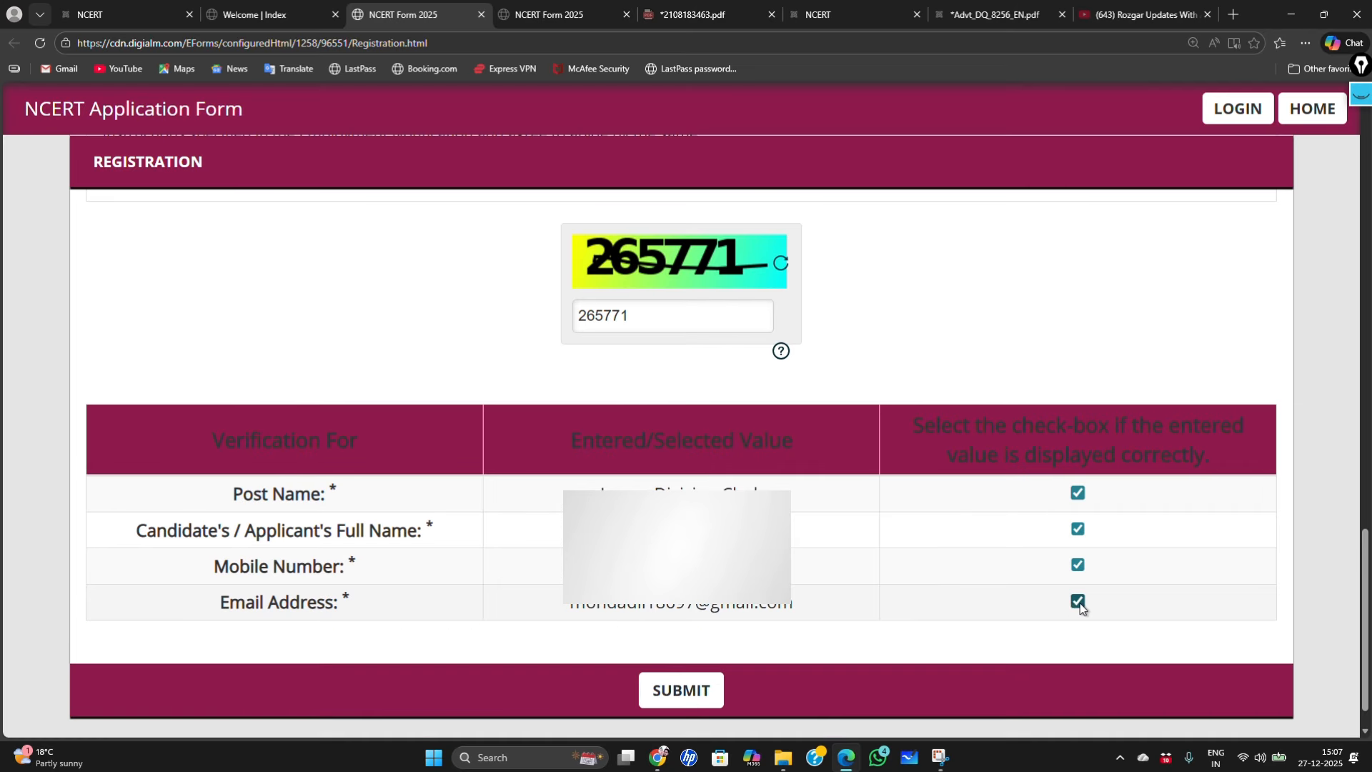
pyautogui.scroll(-1, 904, 521)
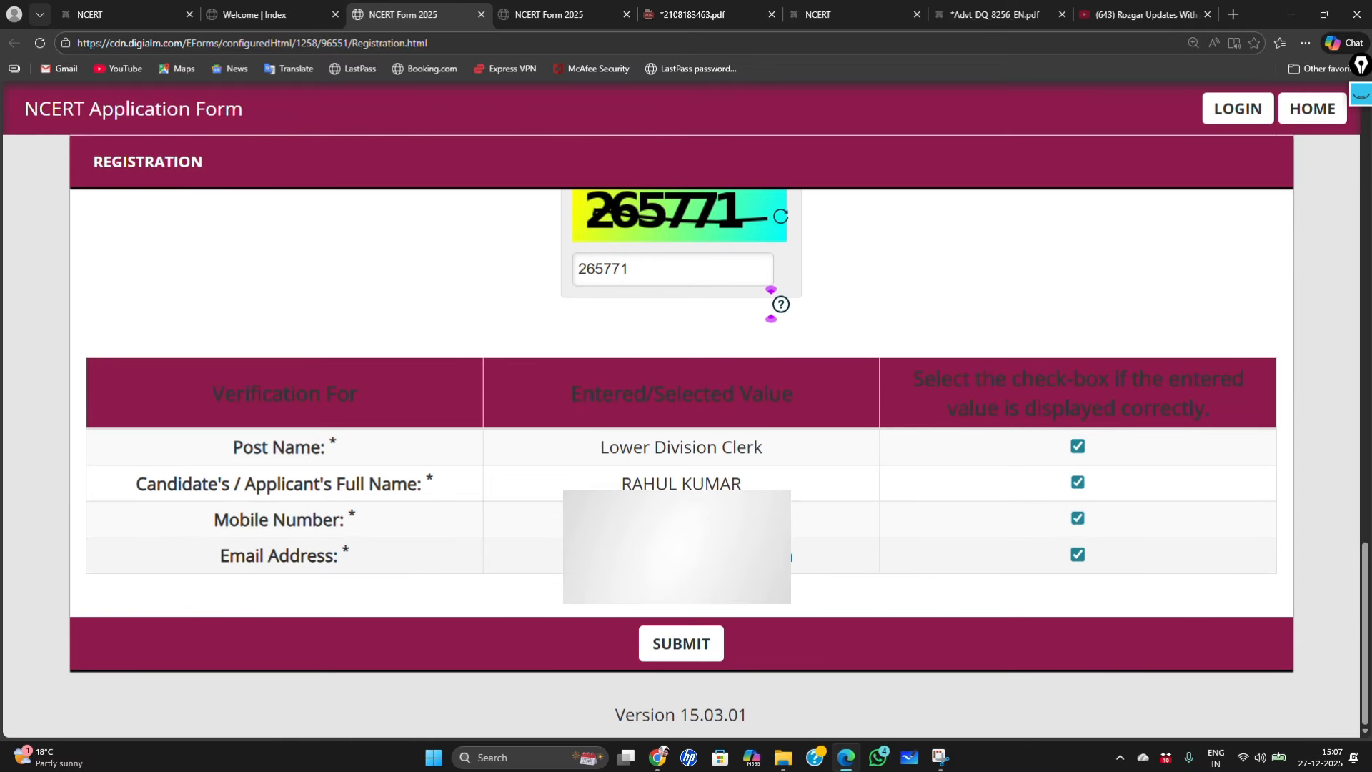
pyautogui.click(685, 645)
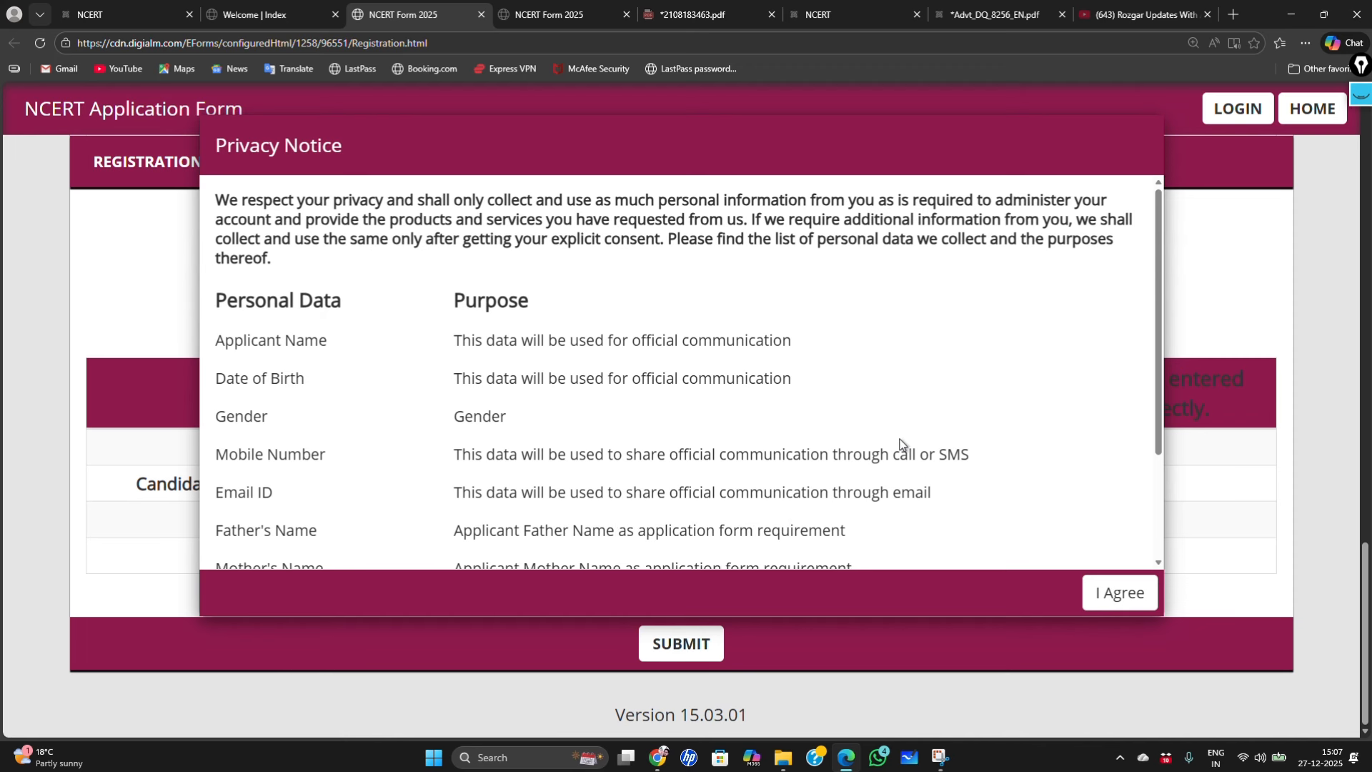
# Step: Accept the Privacy Notice and confirm the final registration submission
pyautogui.scroll(-3, 902, 447)
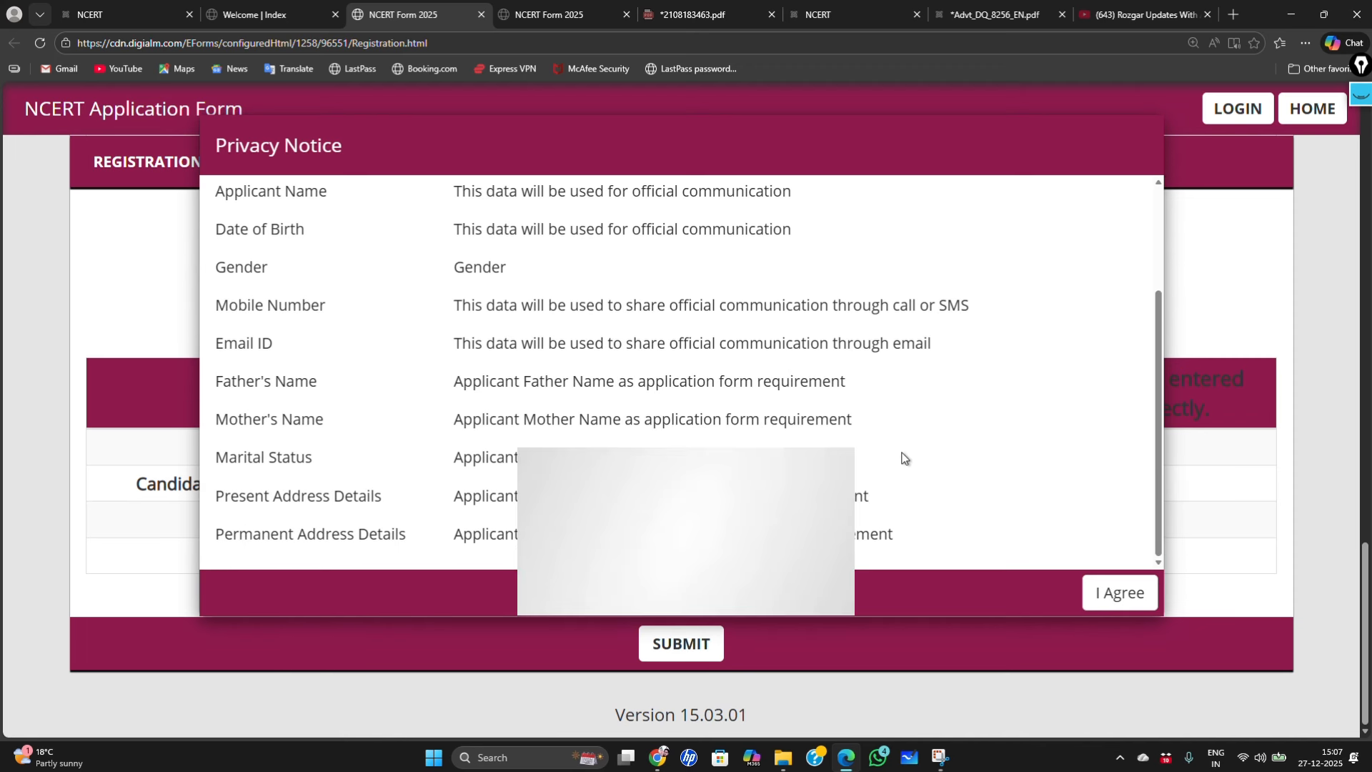
pyautogui.click(1120, 593)
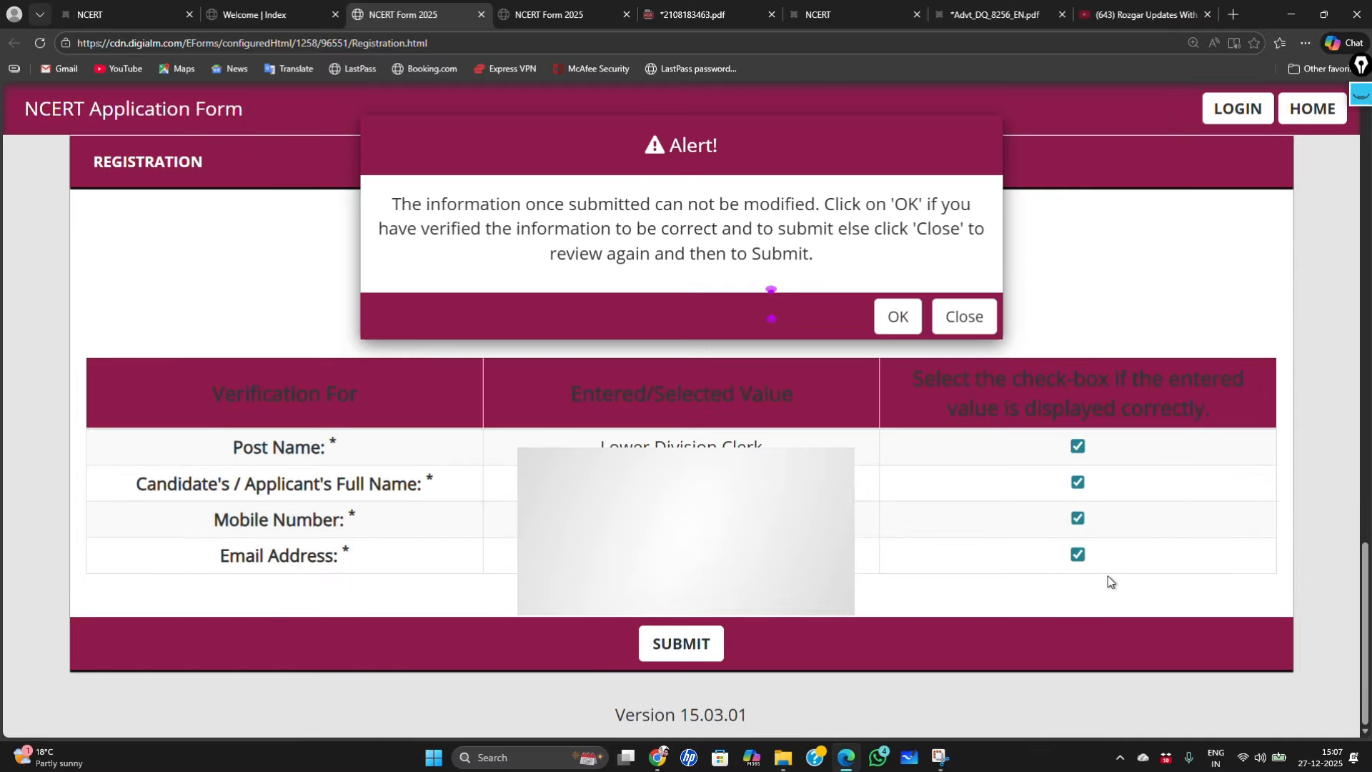
pyautogui.click(898, 316)
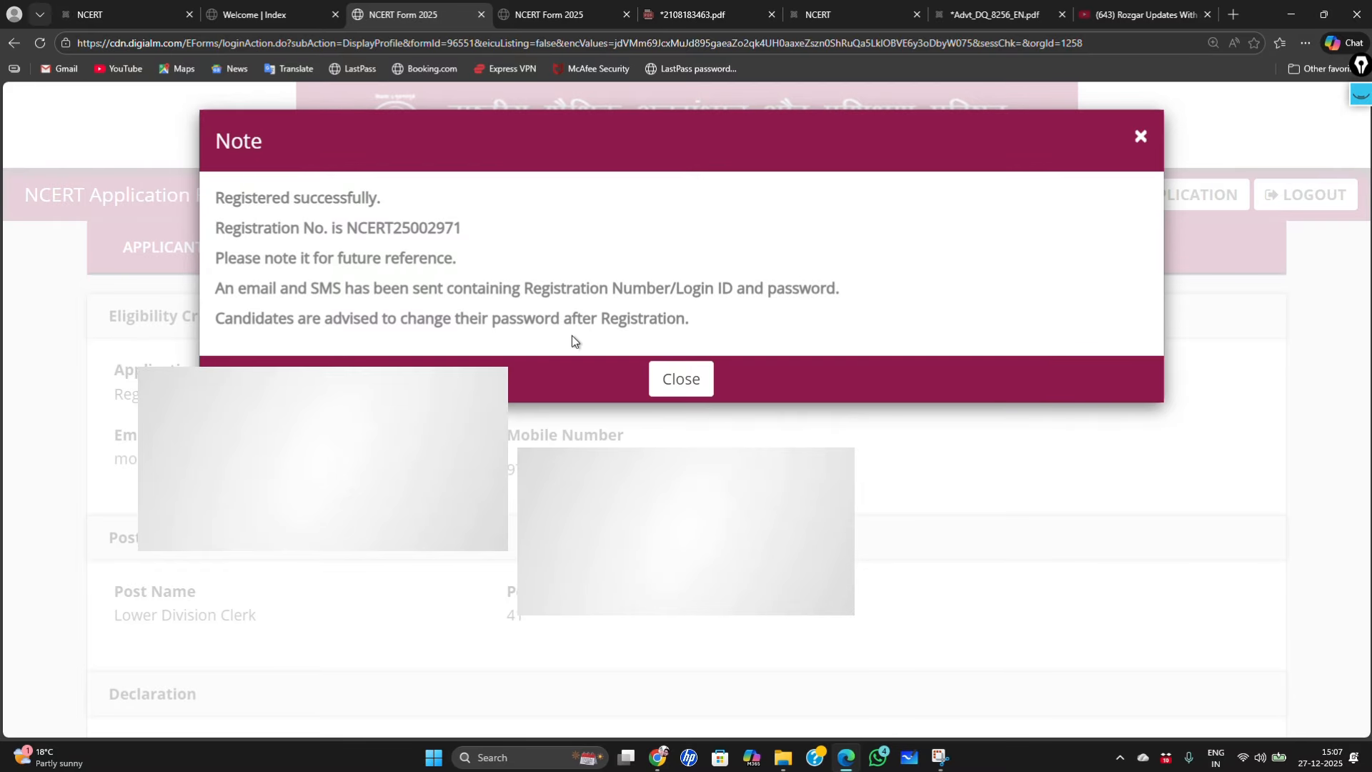
# Step: Note the issued registration number, close the success note and go to the application form
pyautogui.moveTo(245, 230); pyautogui.dragTo(461, 236)
pyautogui.click(460, 292)
pyautogui.click(680, 387)
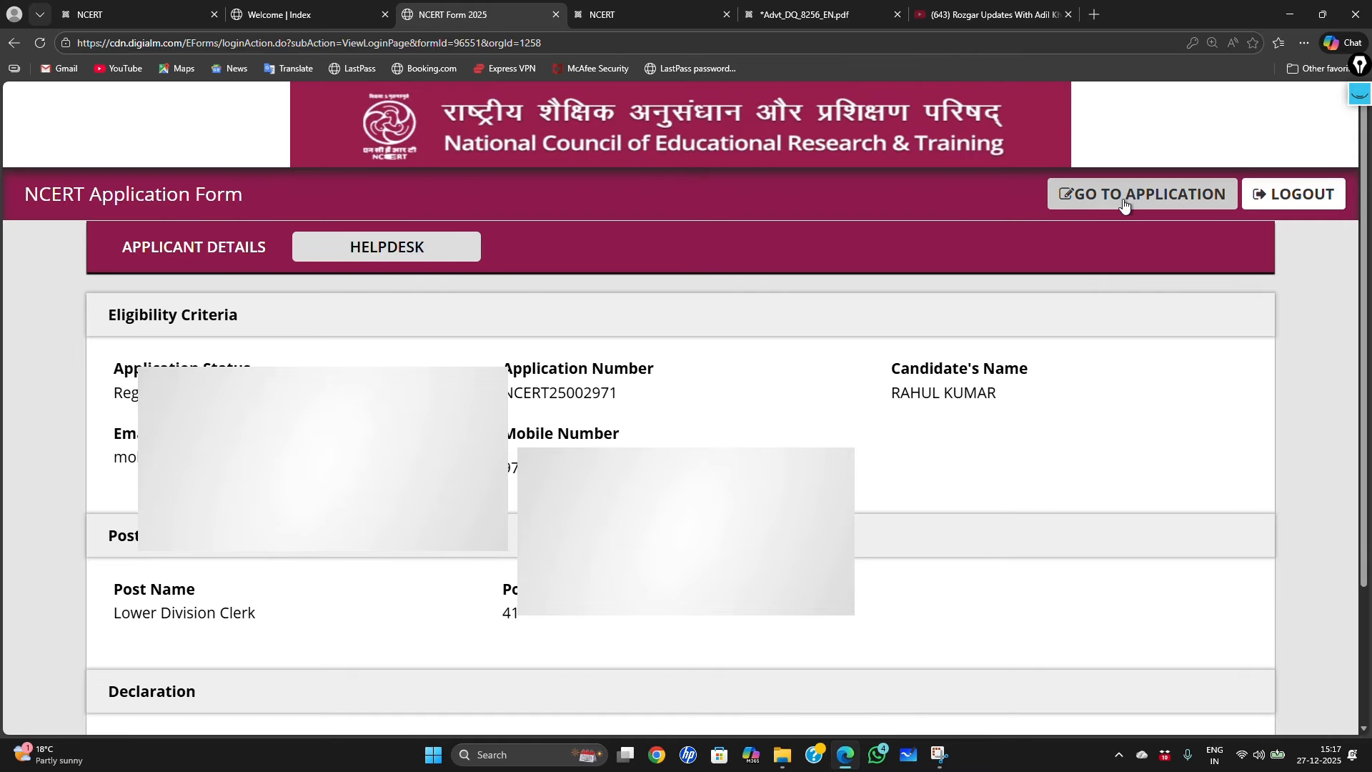
pyautogui.click(1179, 198)
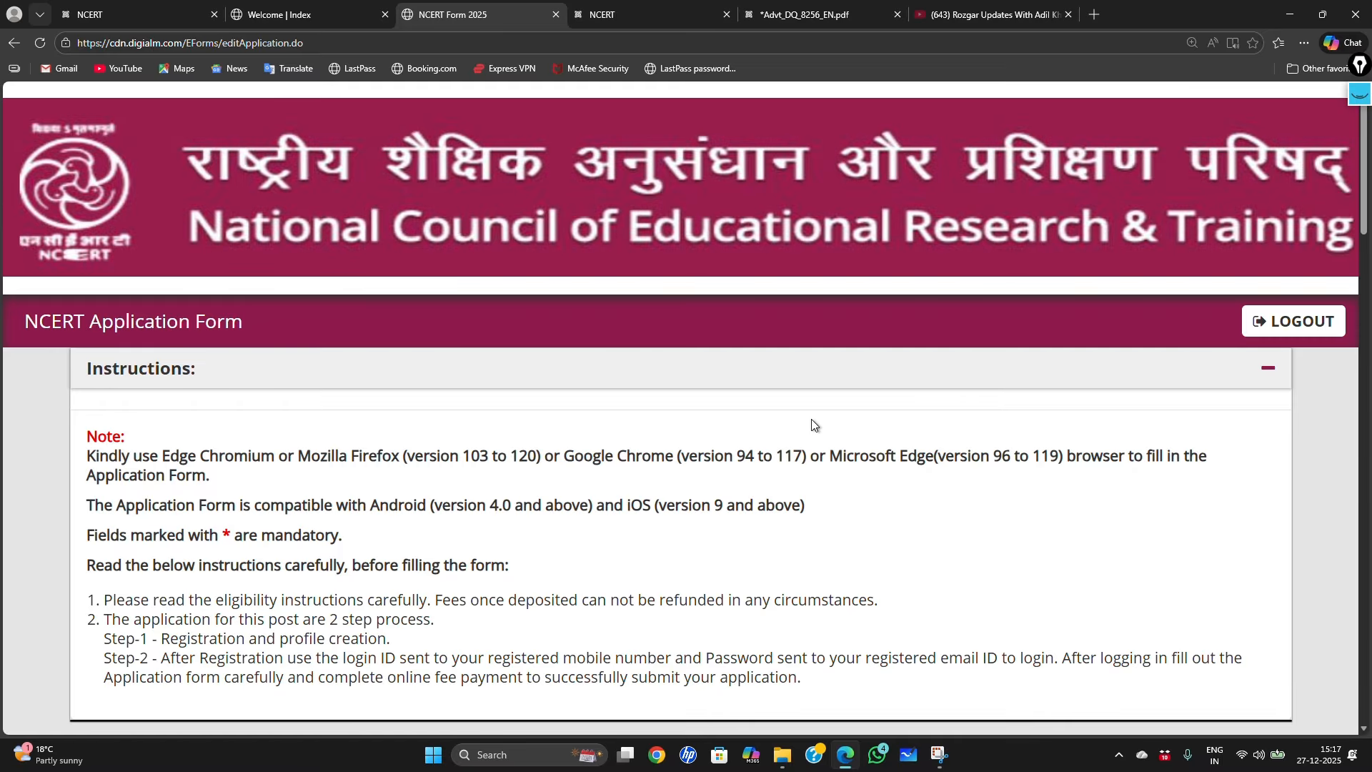
pyautogui.scroll(-2, 812, 425)
pyautogui.scroll(-1, 813, 425)
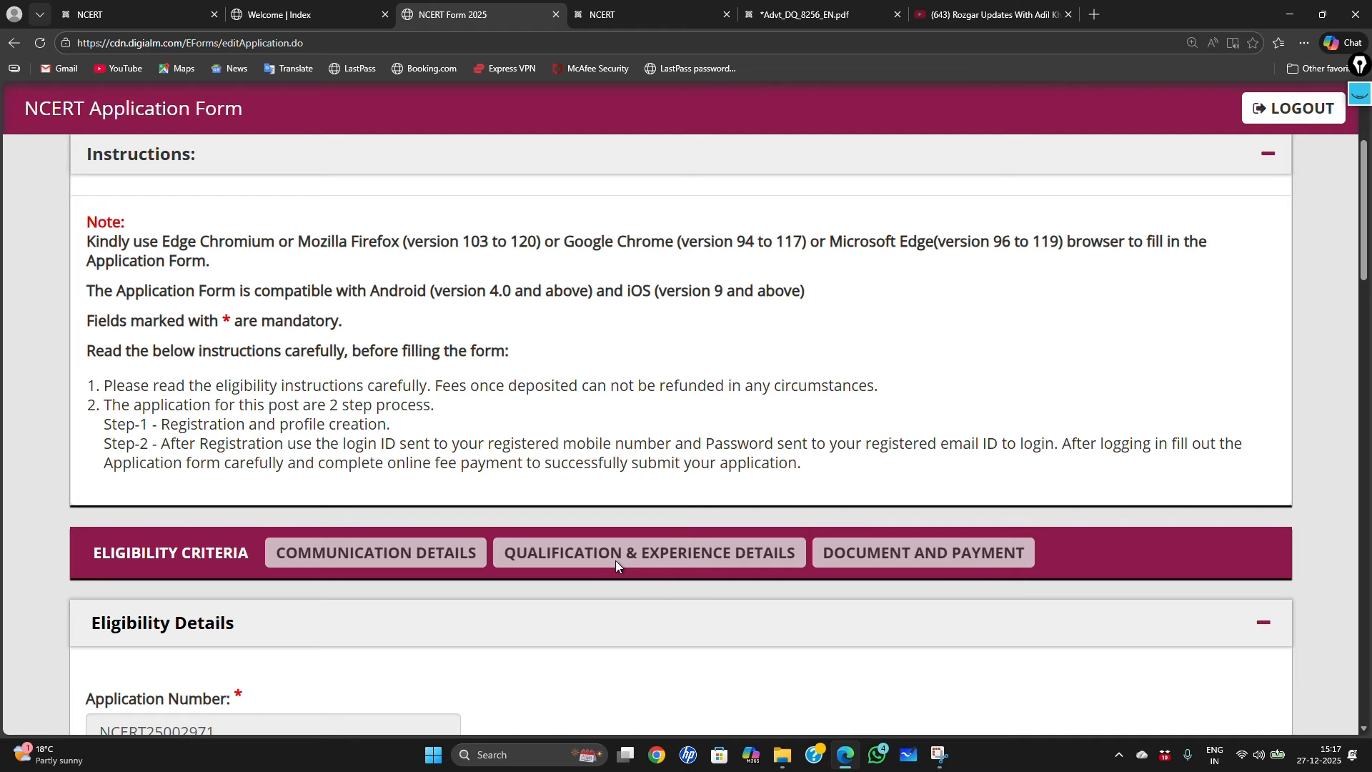
pyautogui.scroll(-2, 617, 565)
pyautogui.scroll(-3, 619, 566)
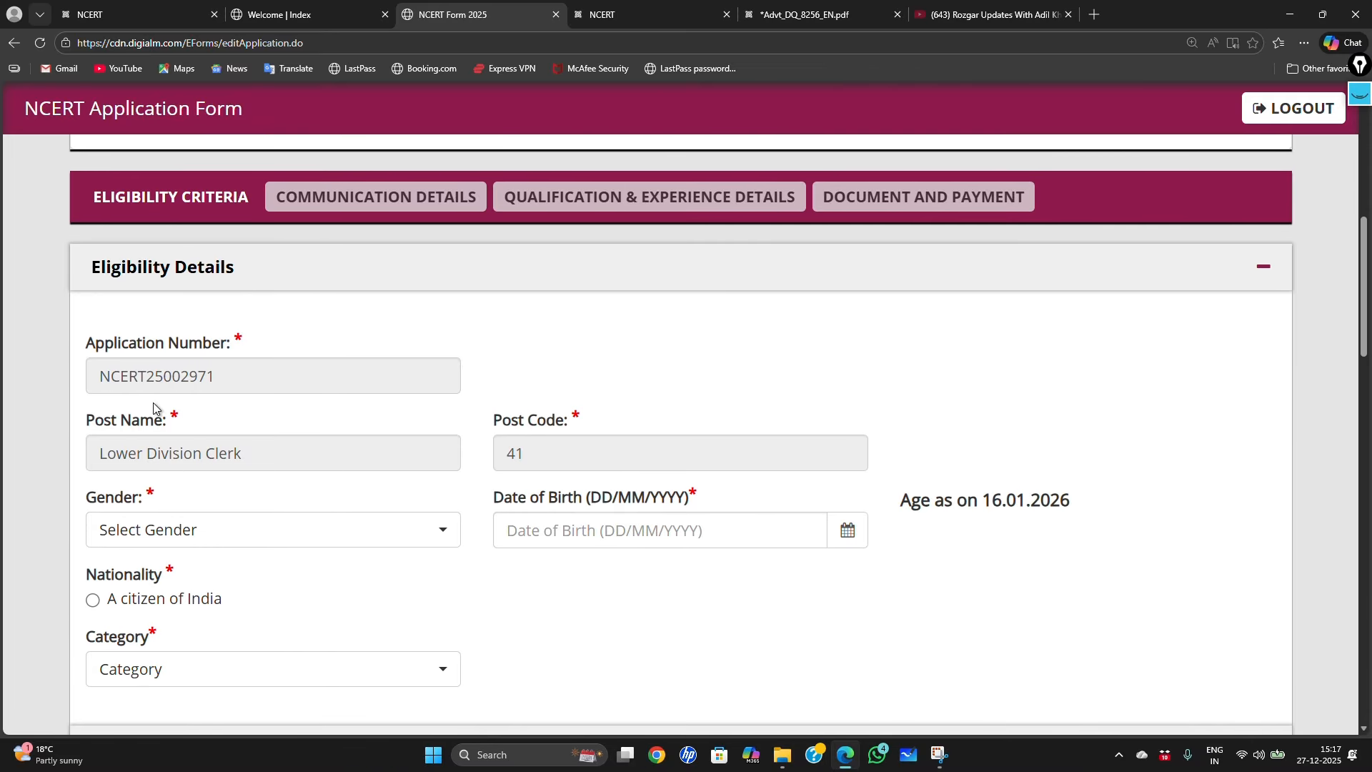
pyautogui.moveTo(90, 346); pyautogui.dragTo(220, 348)
pyautogui.click(426, 286)
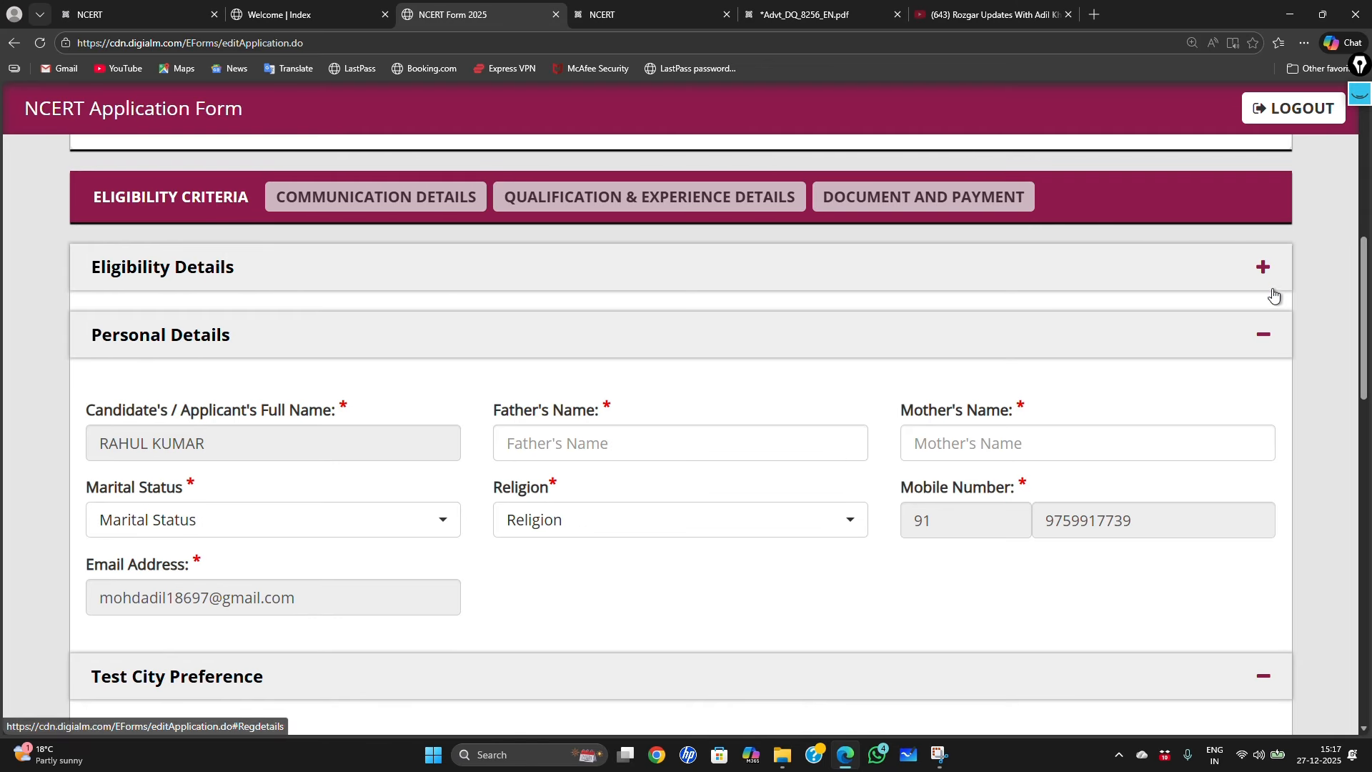
pyautogui.click(1263, 270)
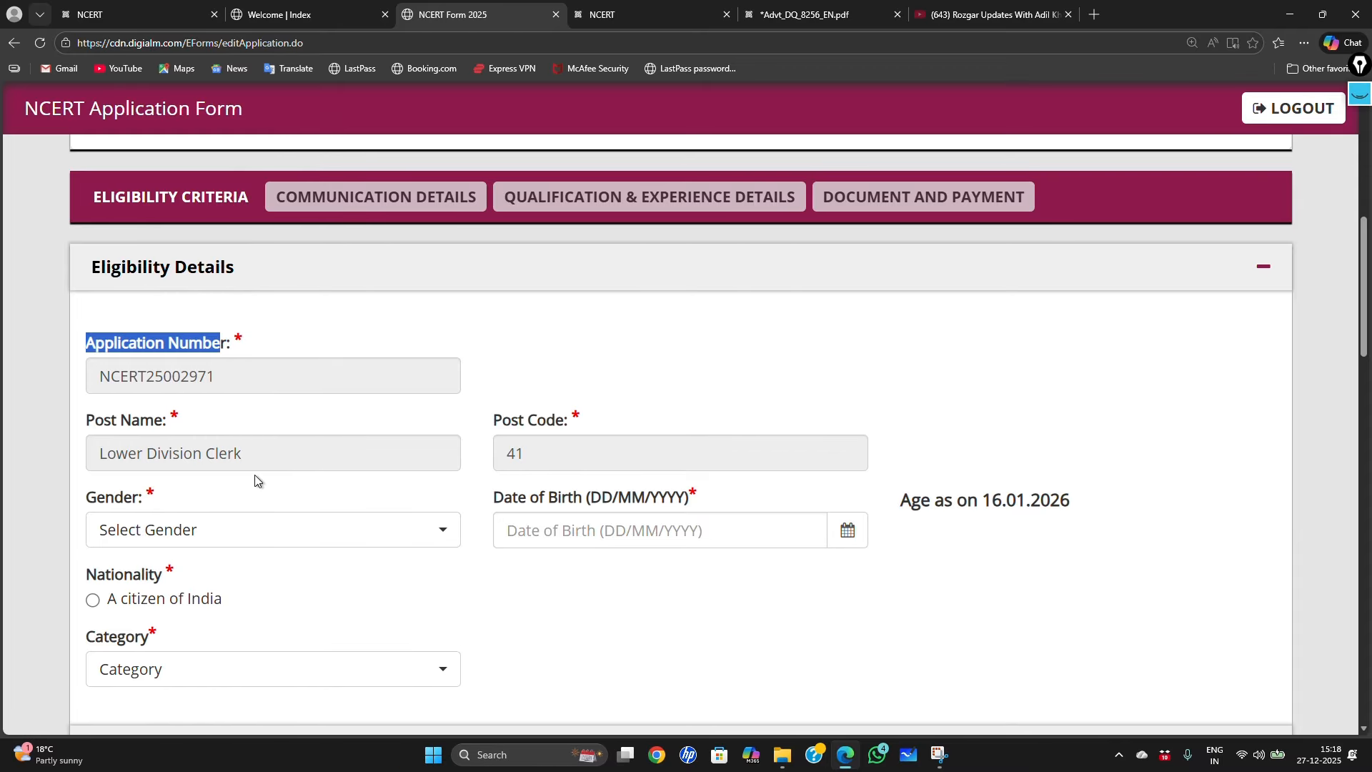
pyautogui.click(317, 537)
pyautogui.click(218, 438)
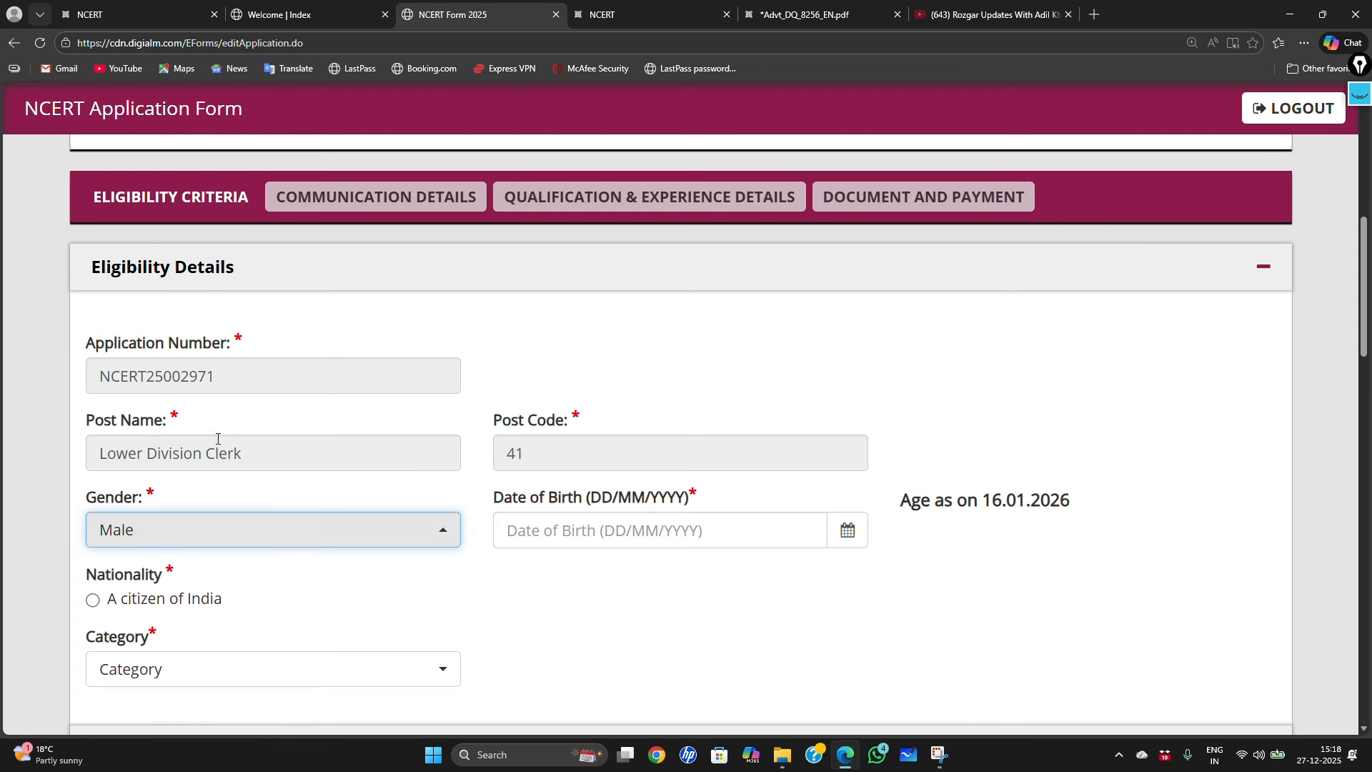
pyautogui.click(847, 537)
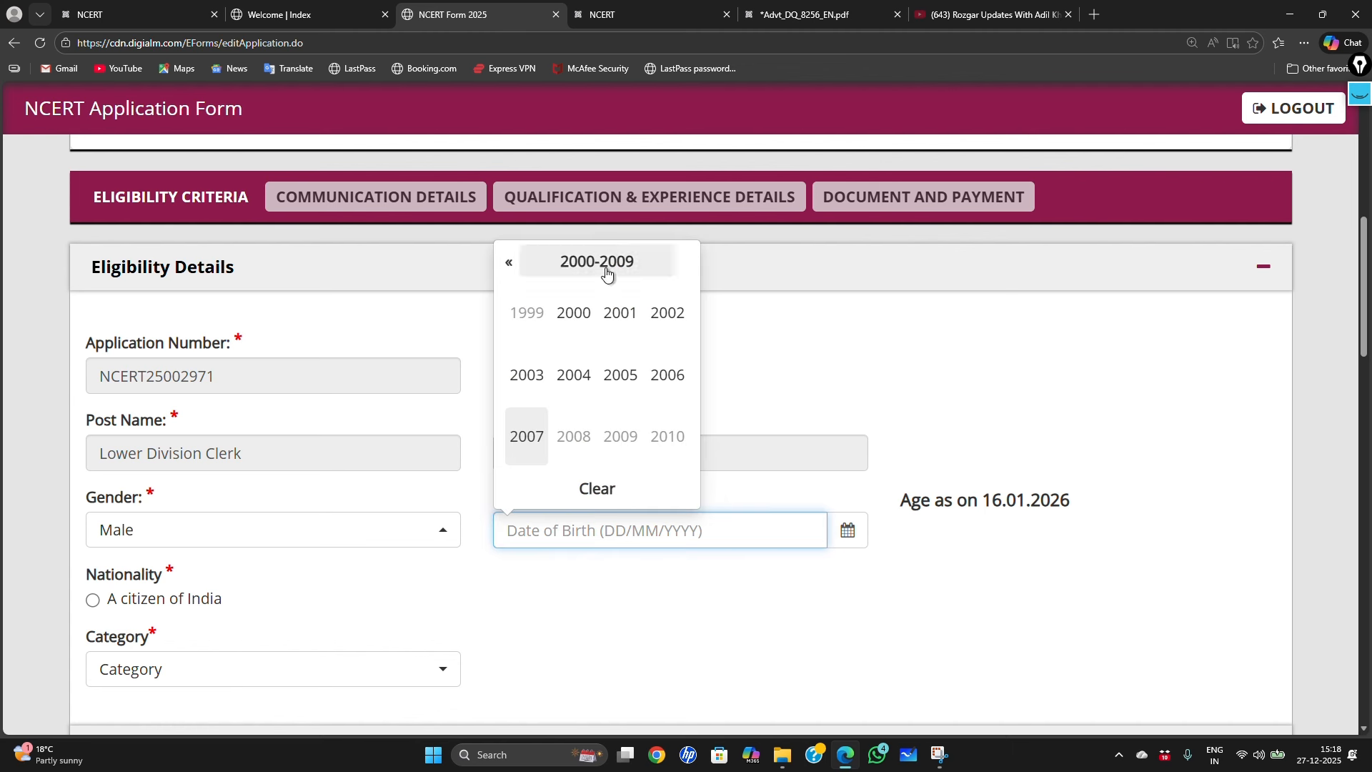
pyautogui.click(627, 323)
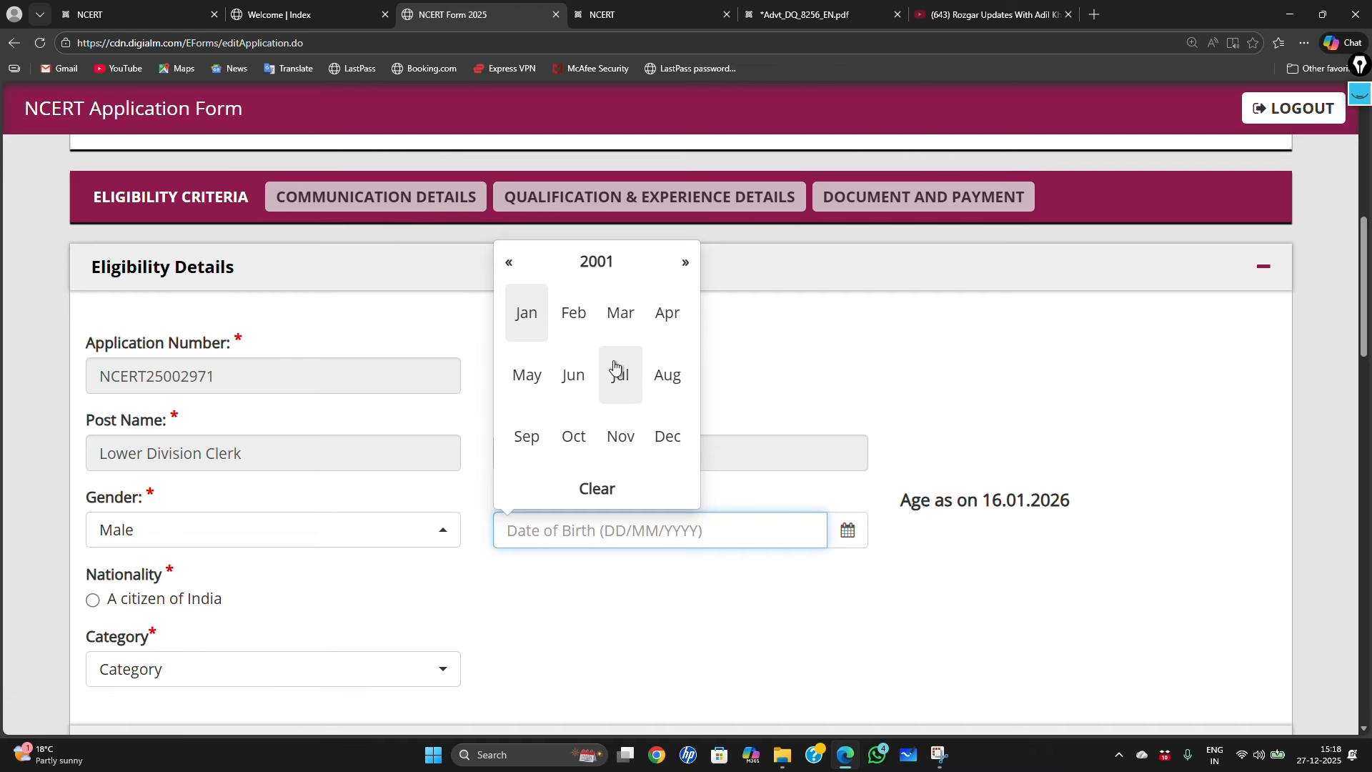
pyautogui.click(540, 390)
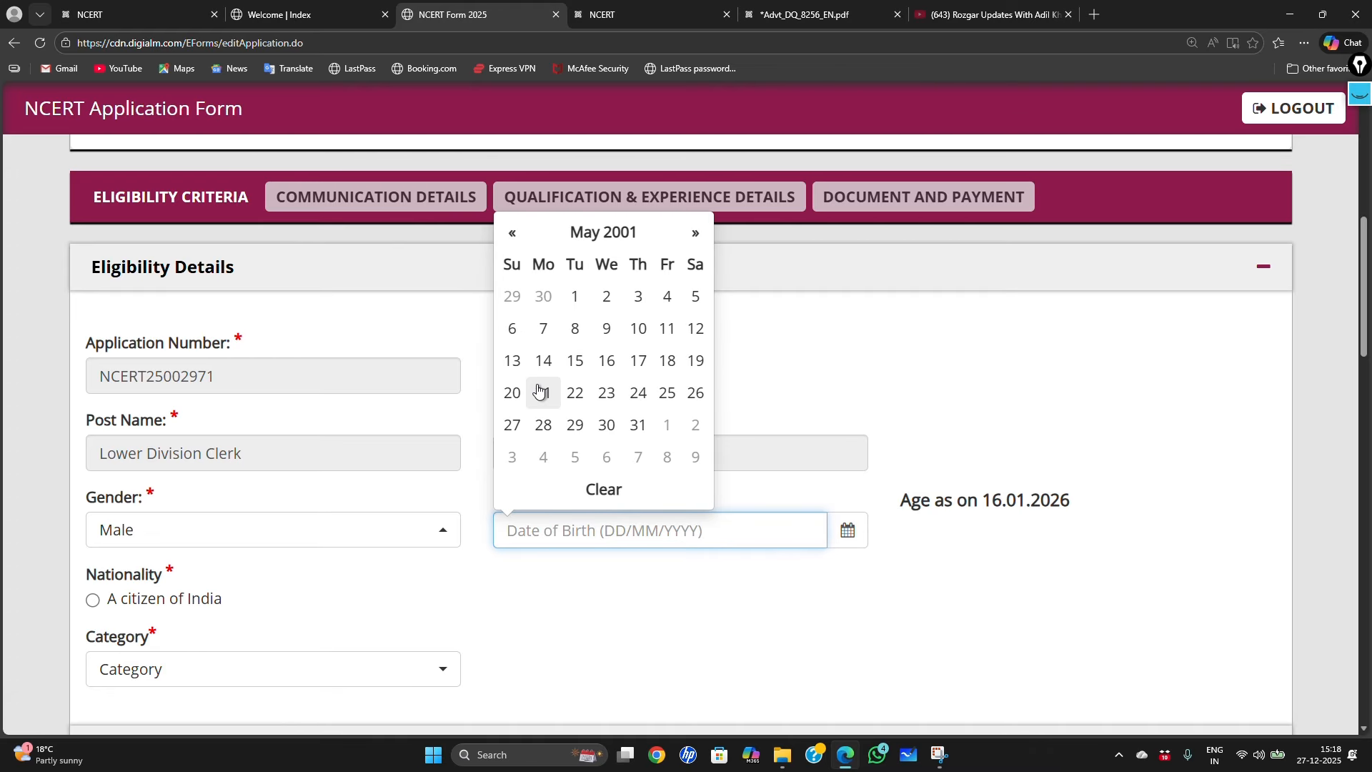
pyautogui.click(576, 394)
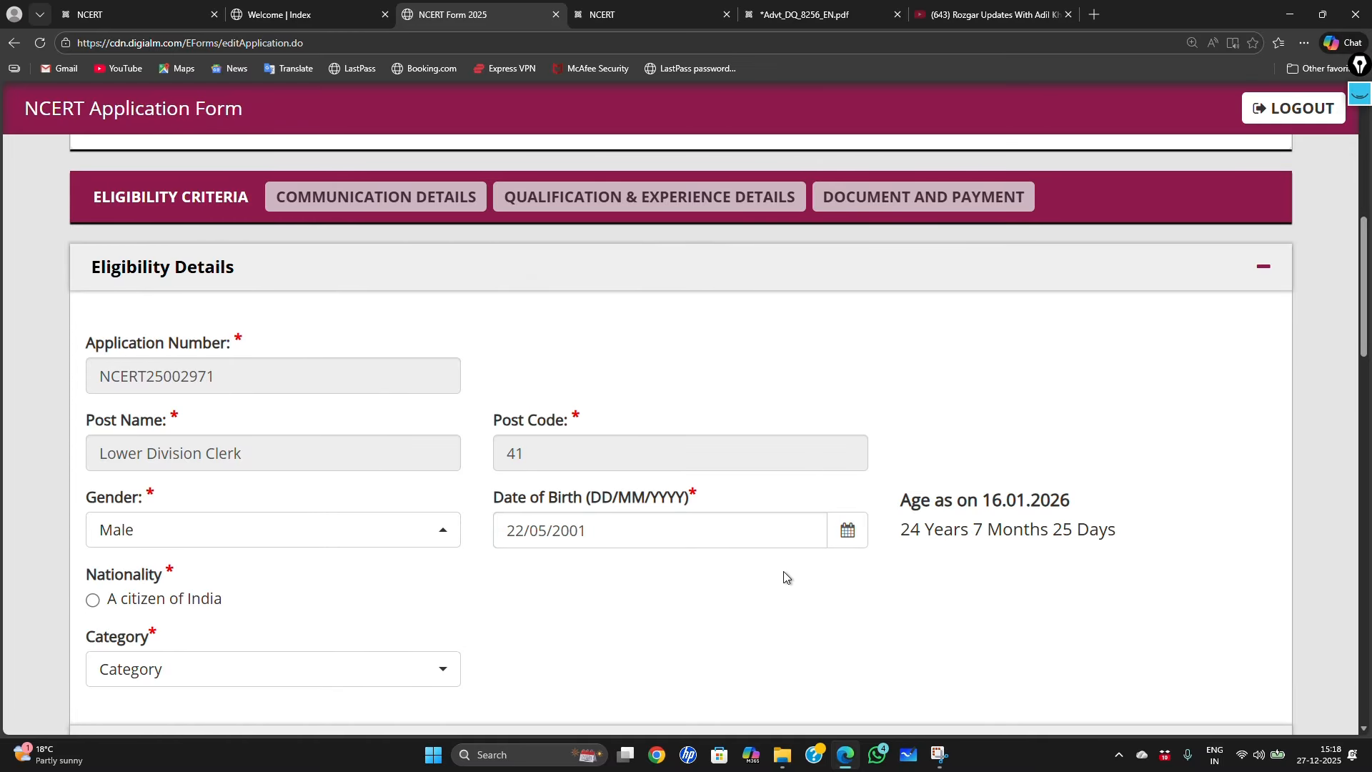
# Step: Mark nationality as a citizen of India and set the category to EWS
pyautogui.scroll(-1, 531, 598)
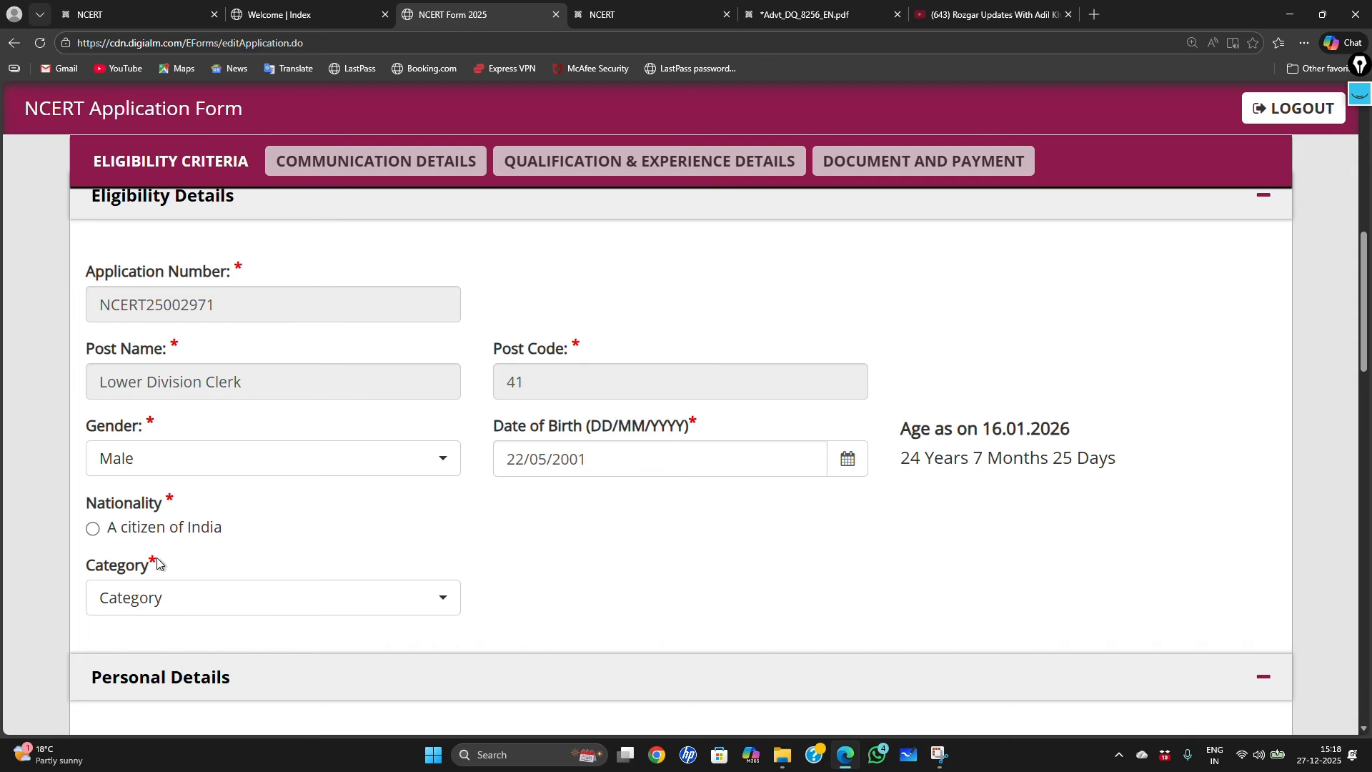
pyautogui.click(93, 530)
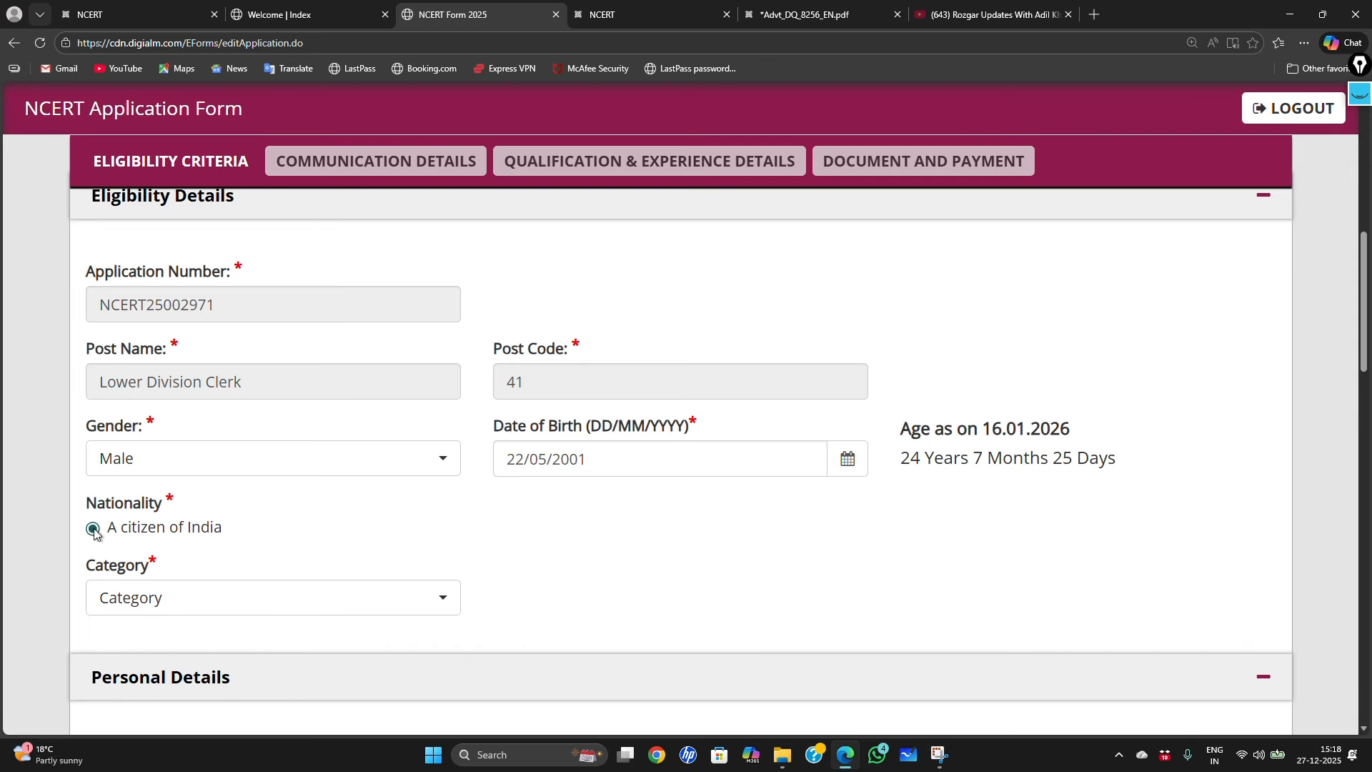
pyautogui.click(215, 606)
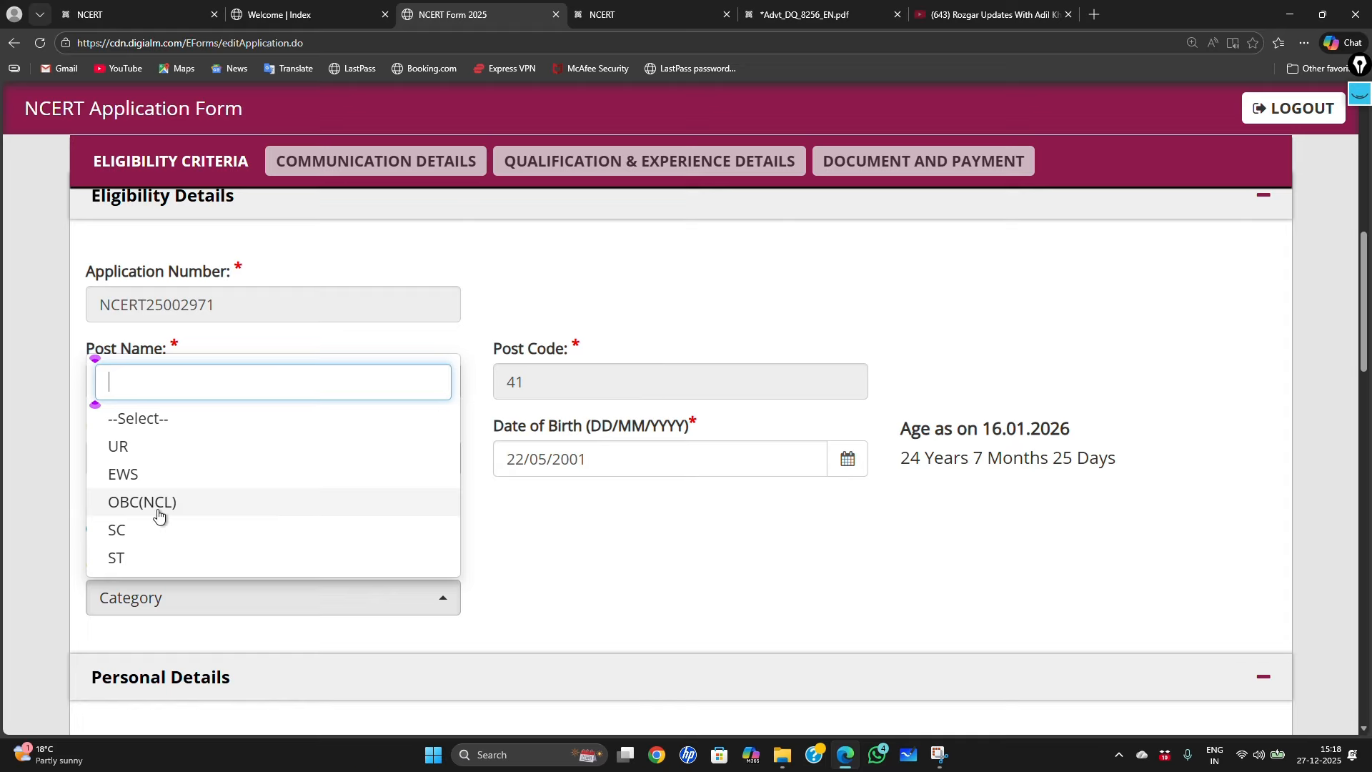
pyautogui.click(158, 483)
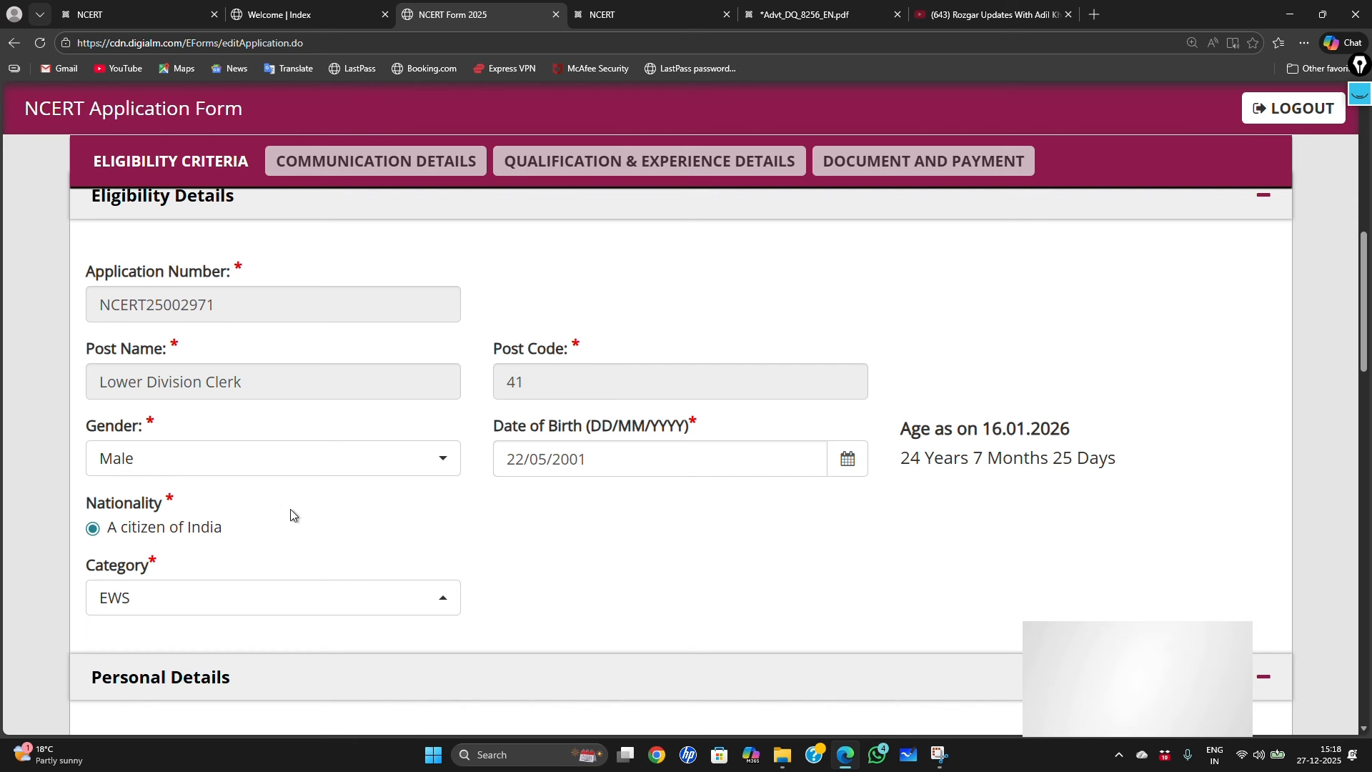
pyautogui.scroll(-2, 290, 509)
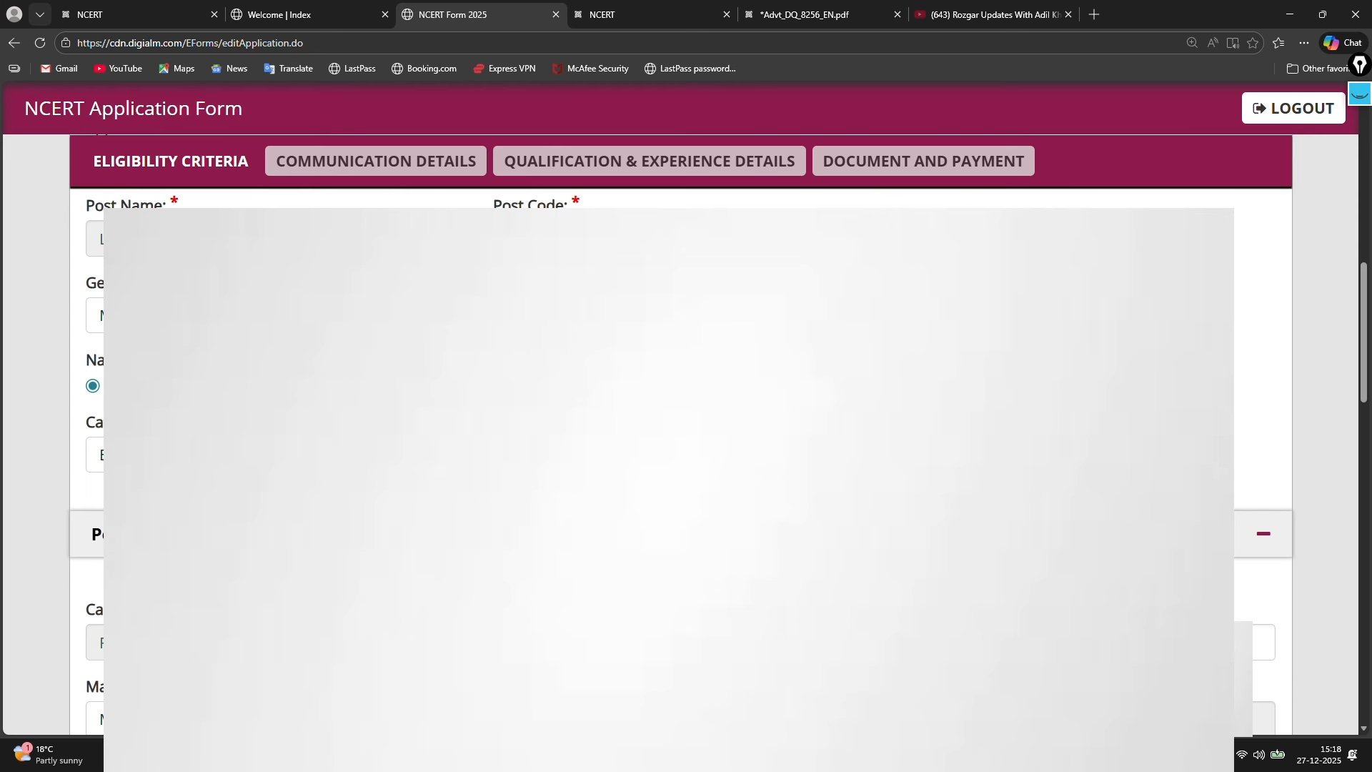
pyautogui.scroll(-3, 290, 509)
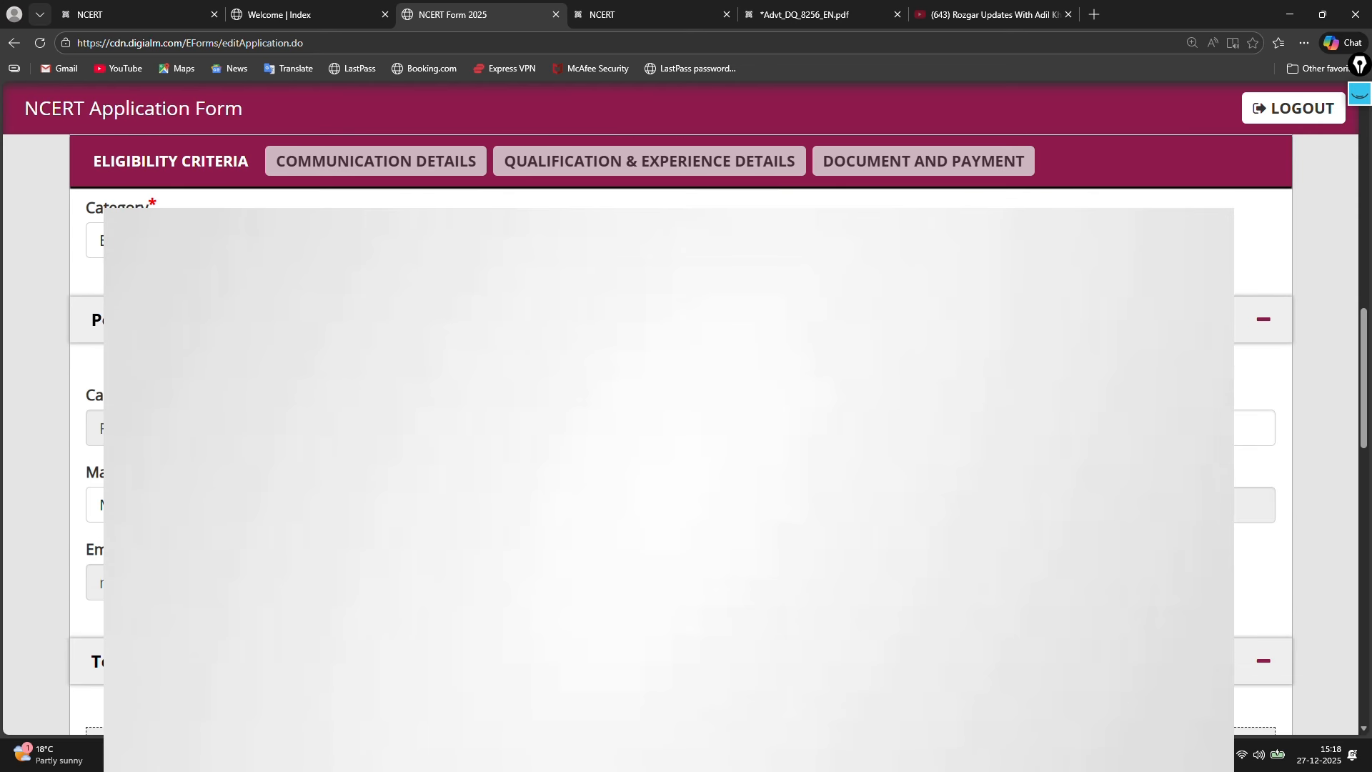
pyautogui.scroll(-1, 145, 376)
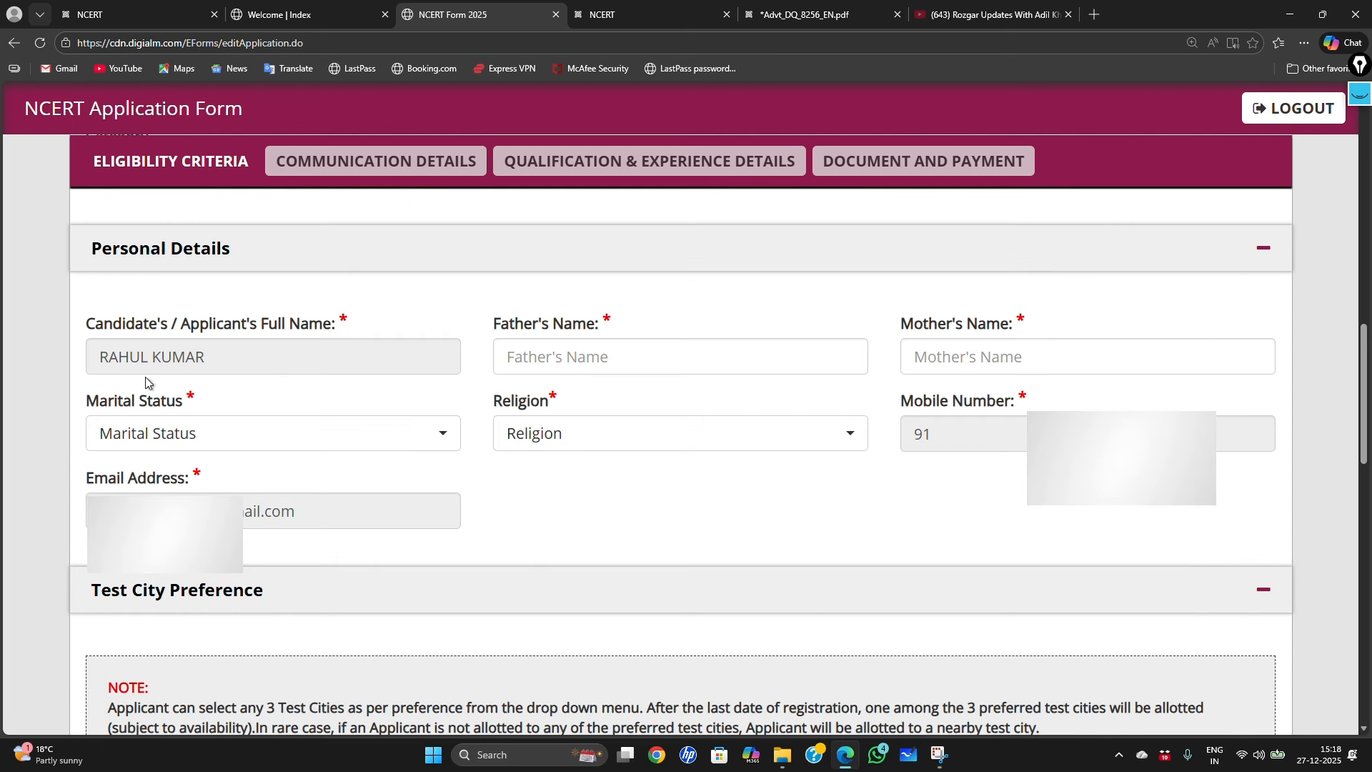
# Step: Highlight the Father's Name and Mother's Name field labels in Personal Details
pyautogui.moveTo(94, 326); pyautogui.dragTo(286, 329)
pyautogui.click(426, 315)
pyautogui.moveTo(486, 319); pyautogui.dragTo(596, 325)
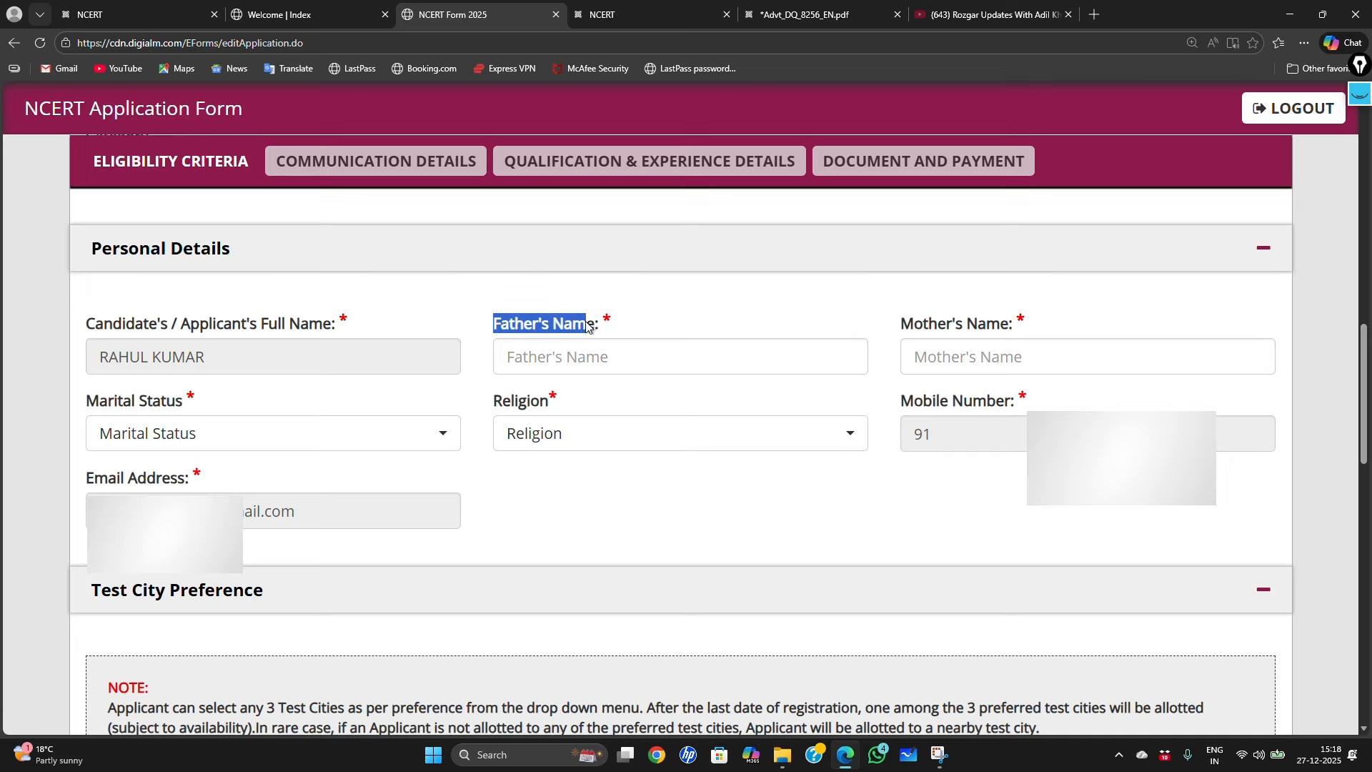
pyautogui.click(602, 355)
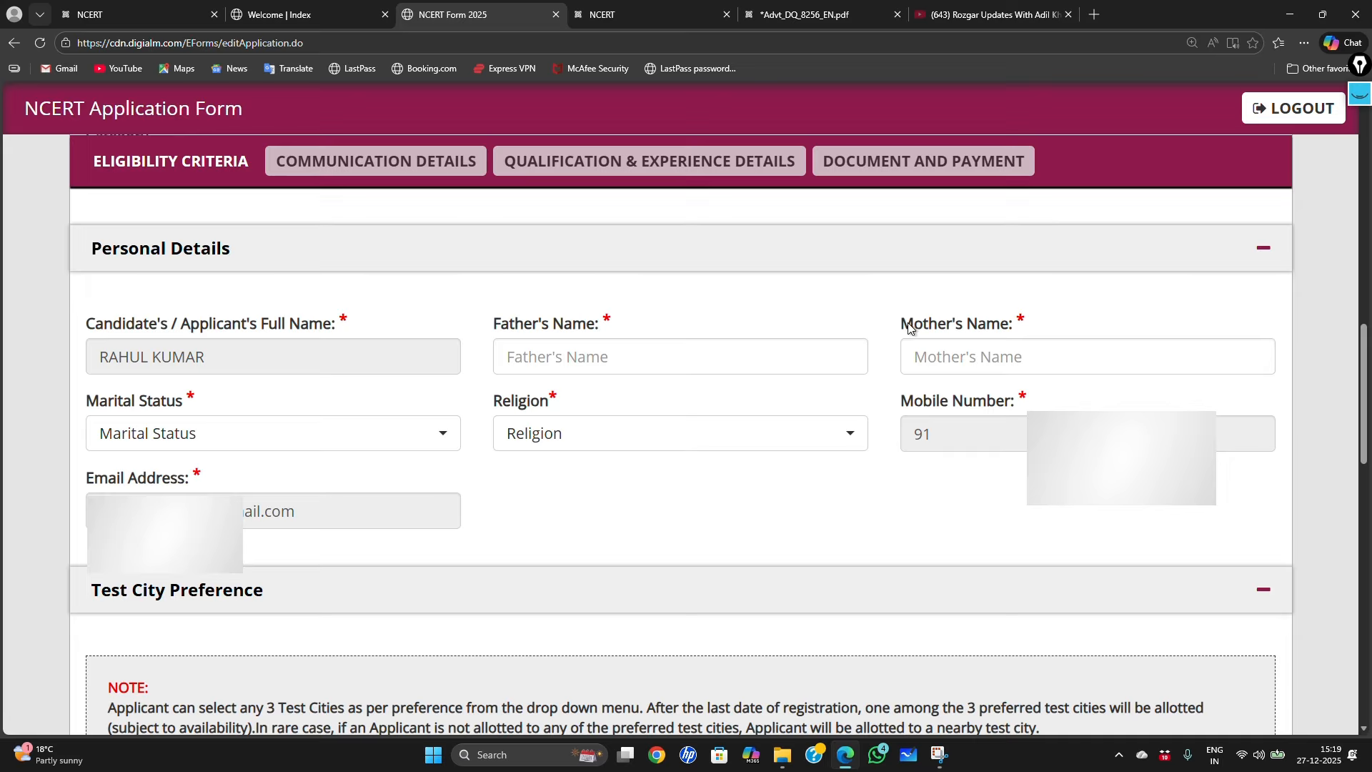
pyautogui.moveTo(902, 323); pyautogui.dragTo(1036, 316)
pyautogui.click(972, 325)
# Step: Set Marital Status to Unmarried and Religion to Hindu
pyautogui.click(434, 438)
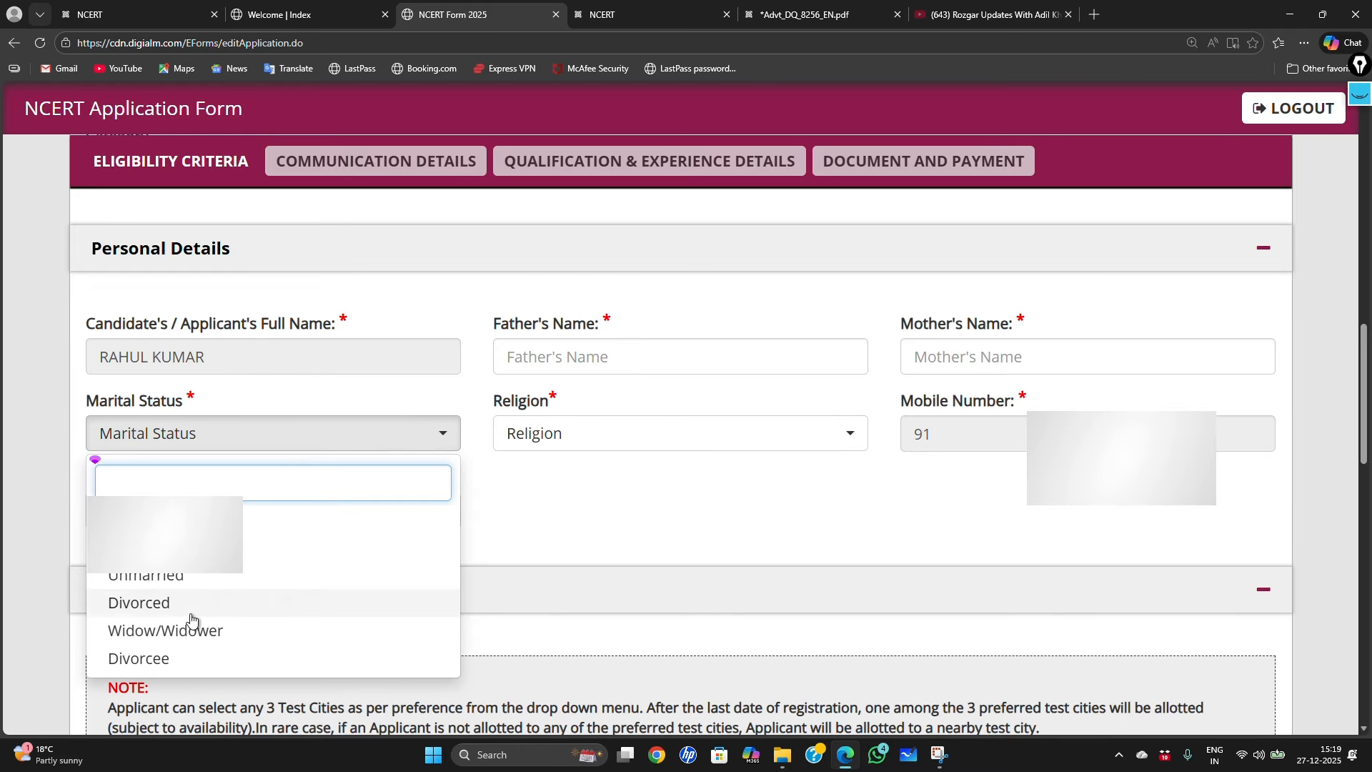
pyautogui.click(170, 577)
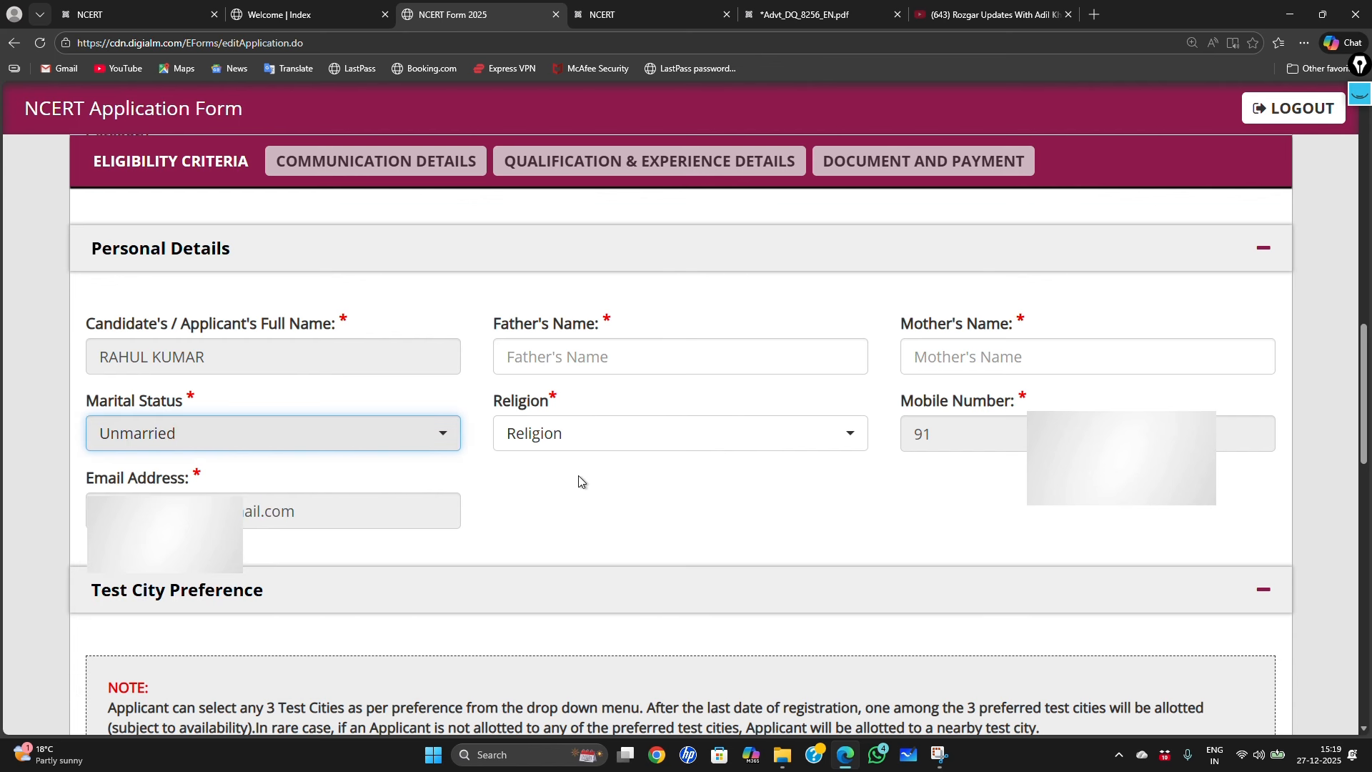
pyautogui.click(848, 440)
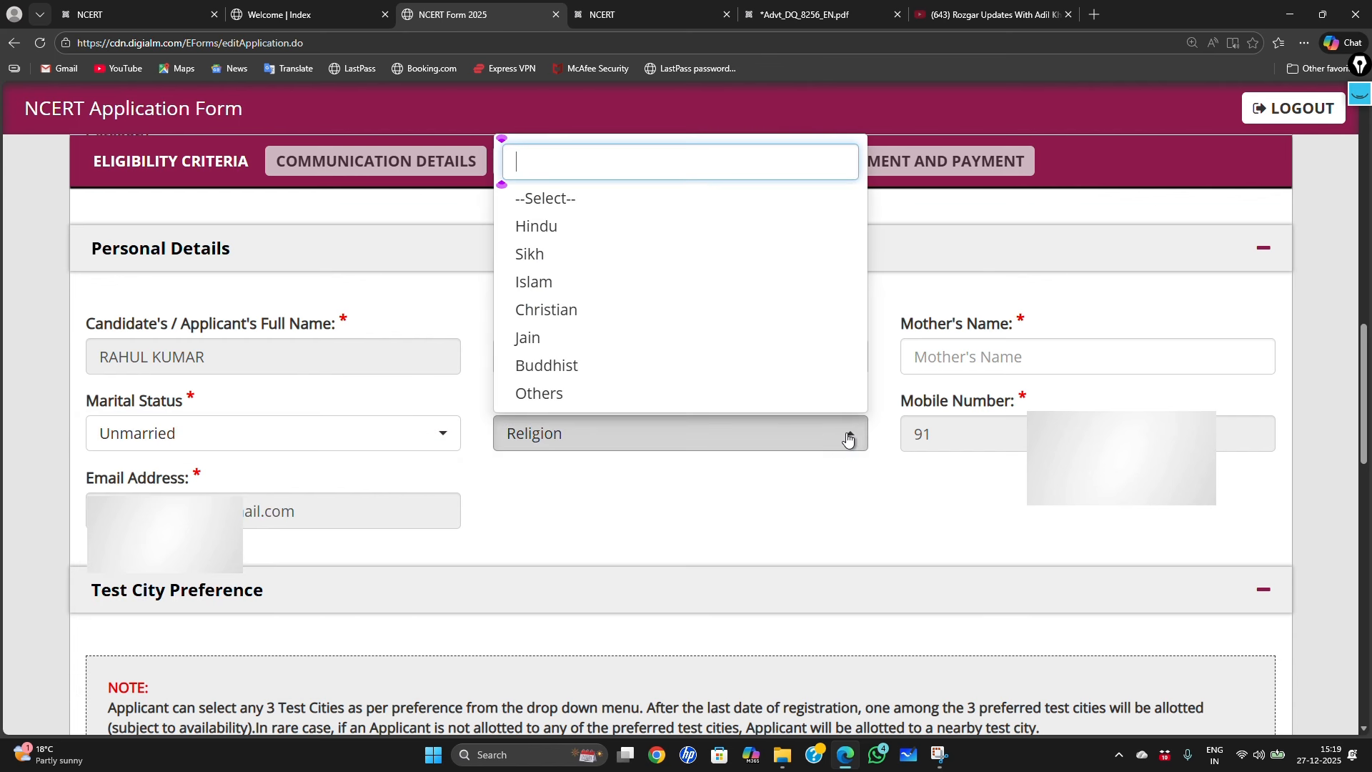
pyautogui.click(590, 237)
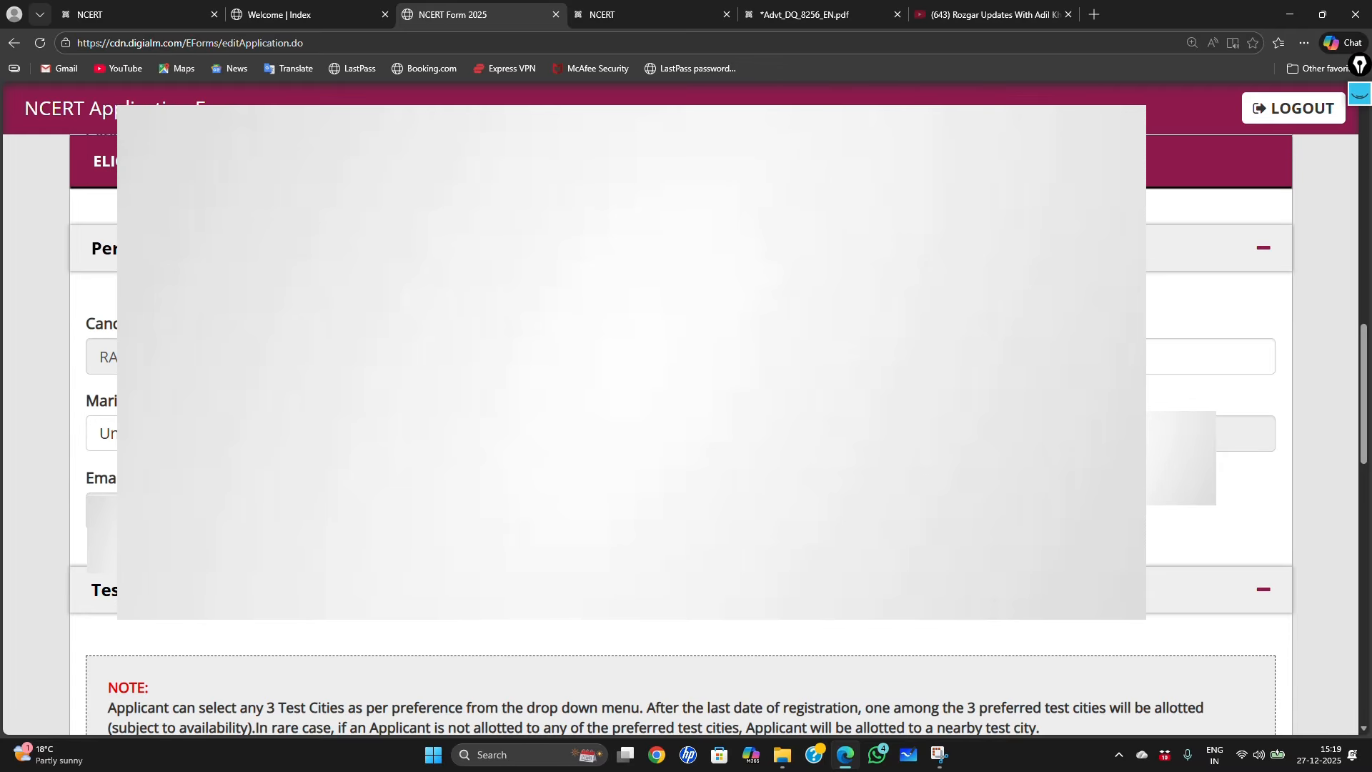
# Step: Set Preferred Test City 1 to Delhi, City 2 to Lucknow and City 3 to Kanpur
pyautogui.scroll(-2, 686, 428)
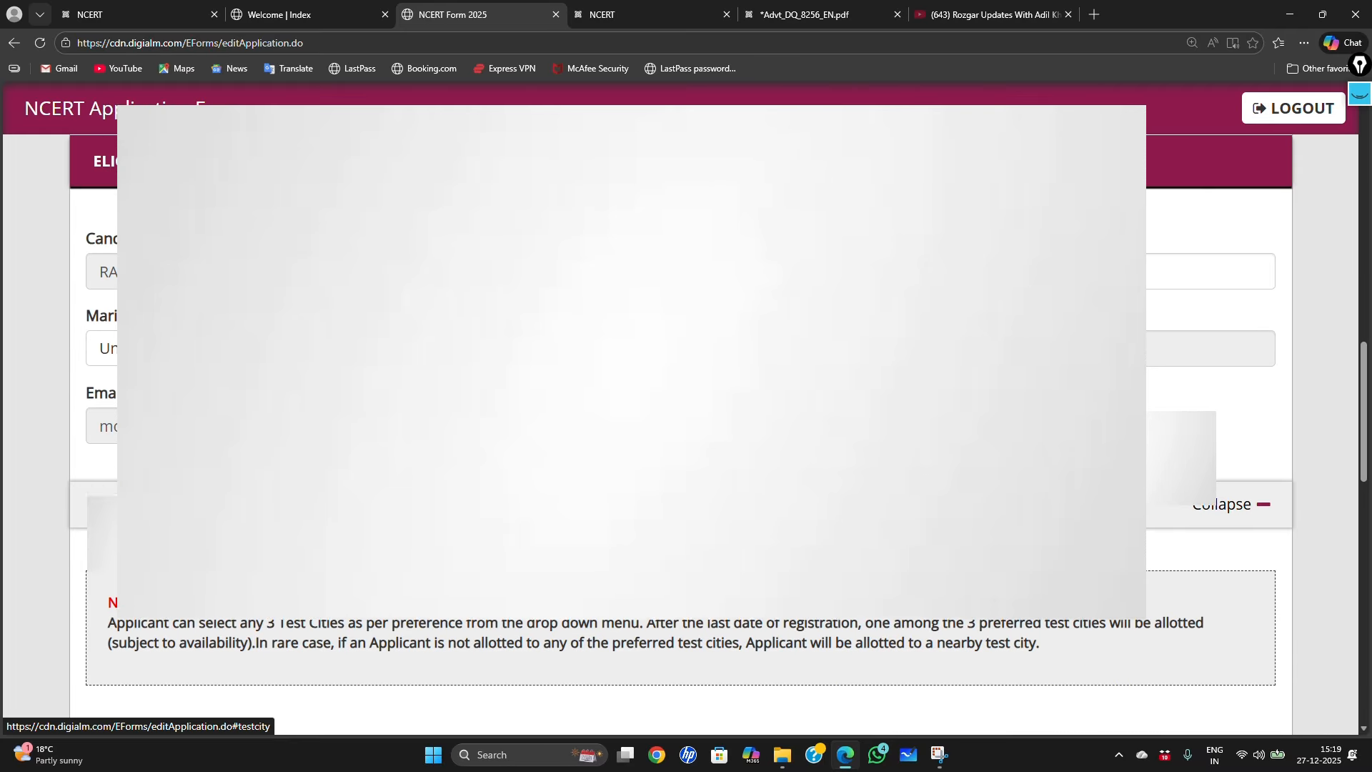
pyautogui.scroll(-1, 686, 429)
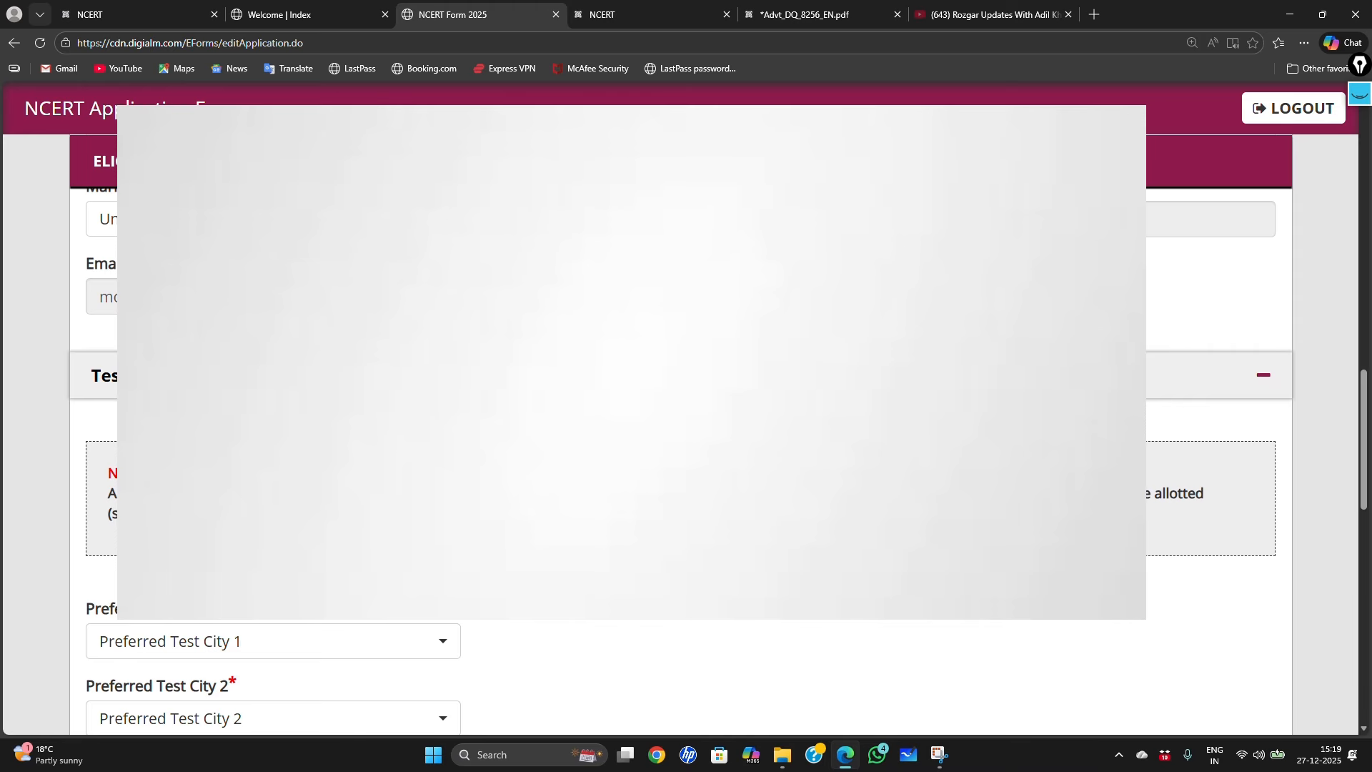
pyautogui.scroll(-3, 95, 398)
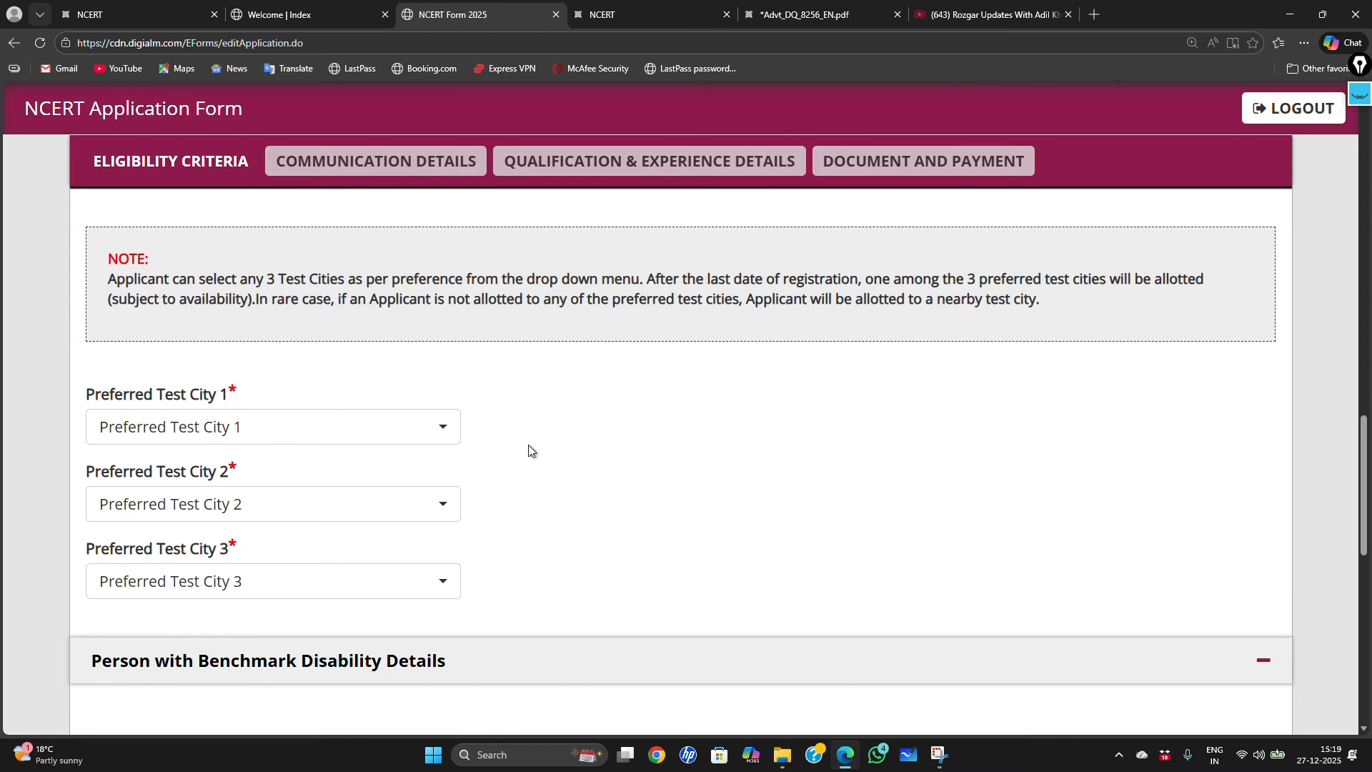
pyautogui.click(438, 425)
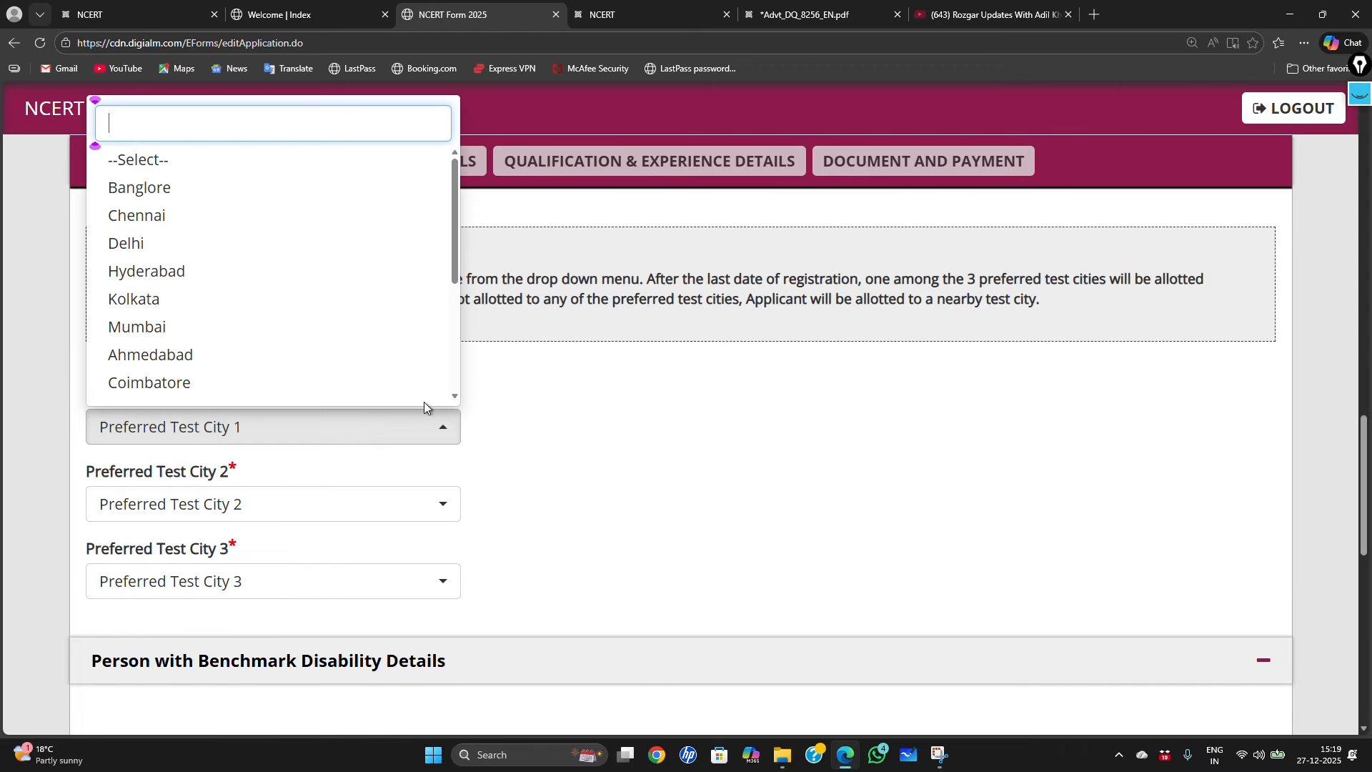
pyautogui.click(272, 251)
pyautogui.click(427, 520)
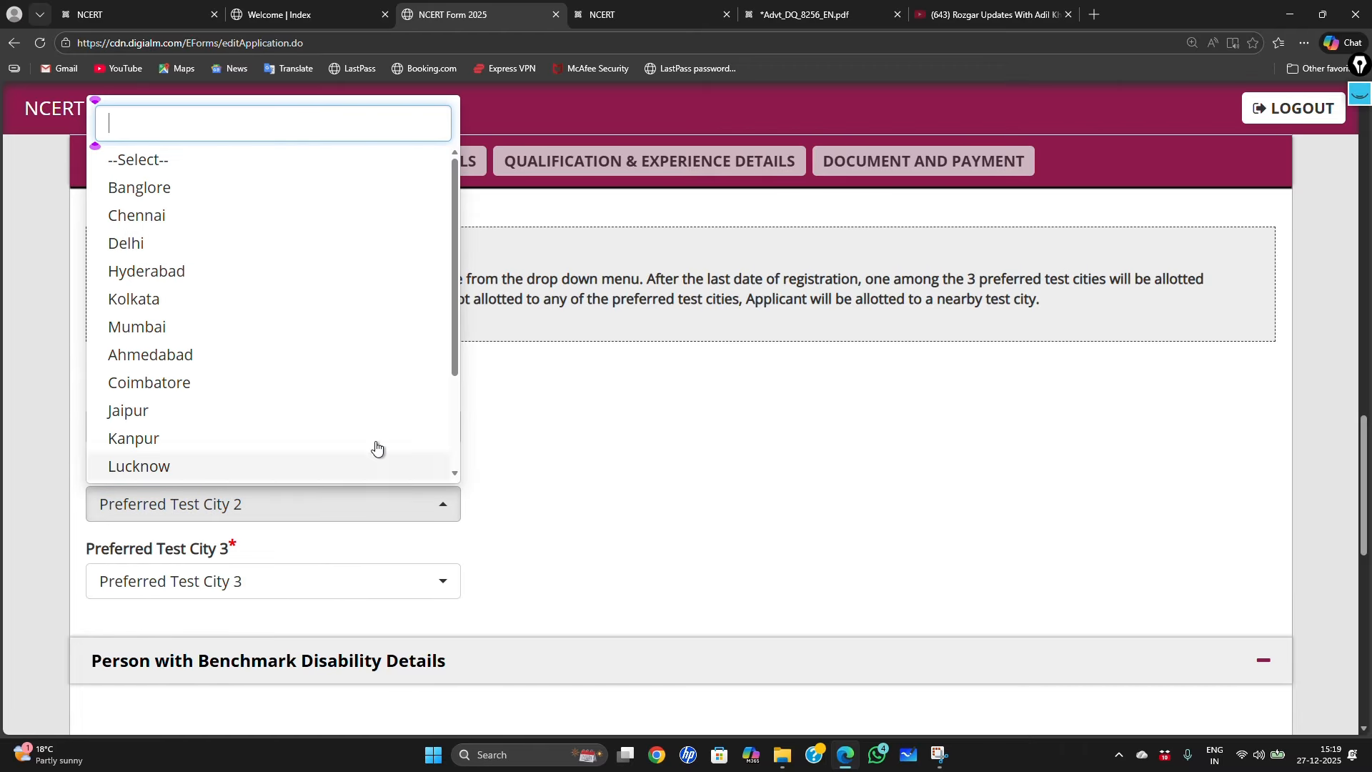
pyautogui.scroll(-4, 344, 307)
pyautogui.scroll(5, 345, 328)
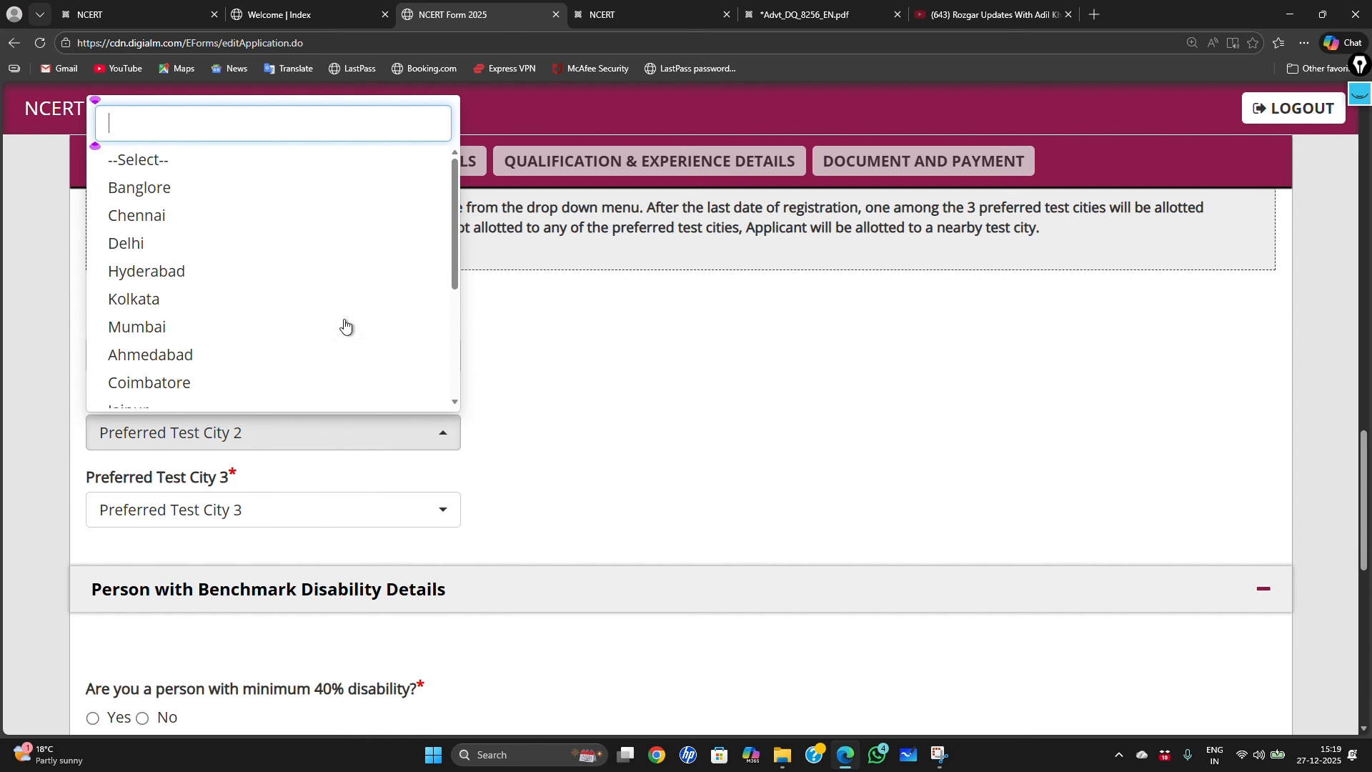
pyautogui.scroll(1, 259, 295)
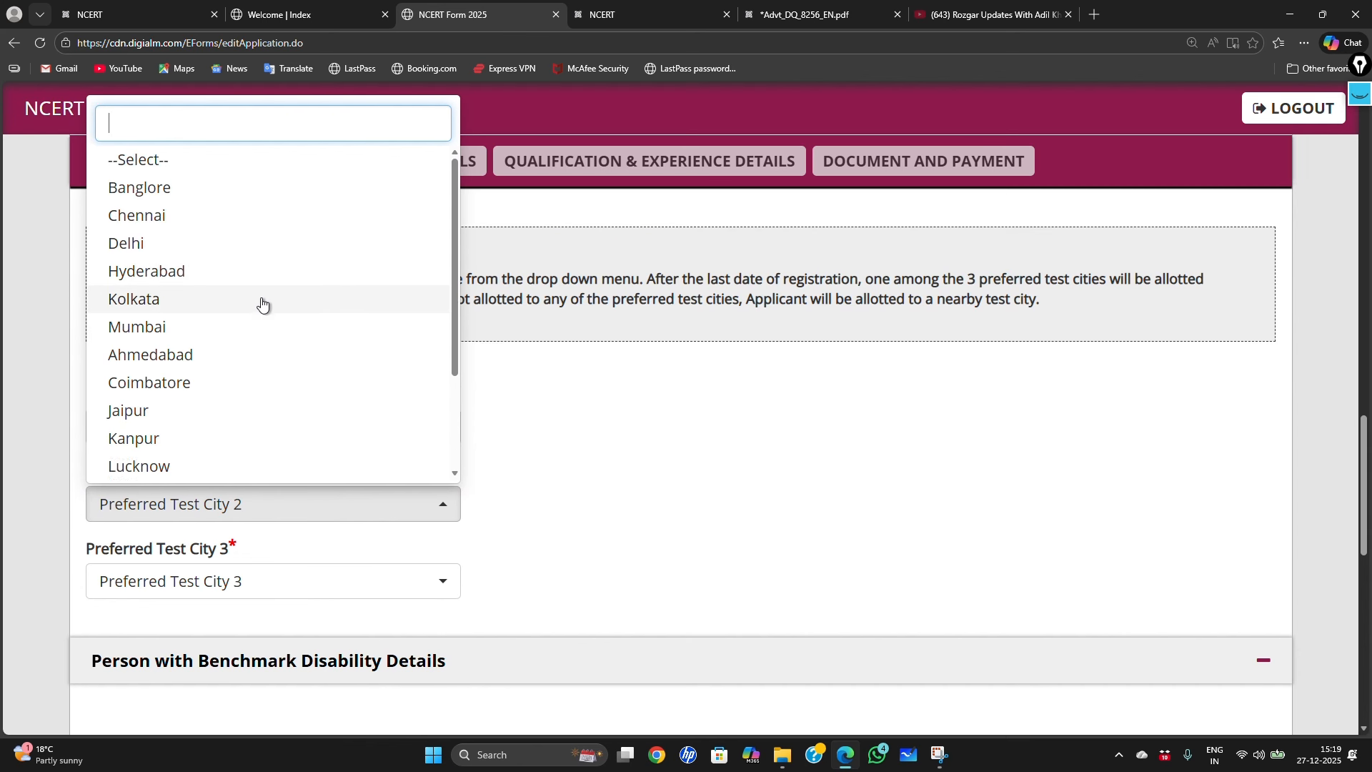
pyautogui.click(189, 470)
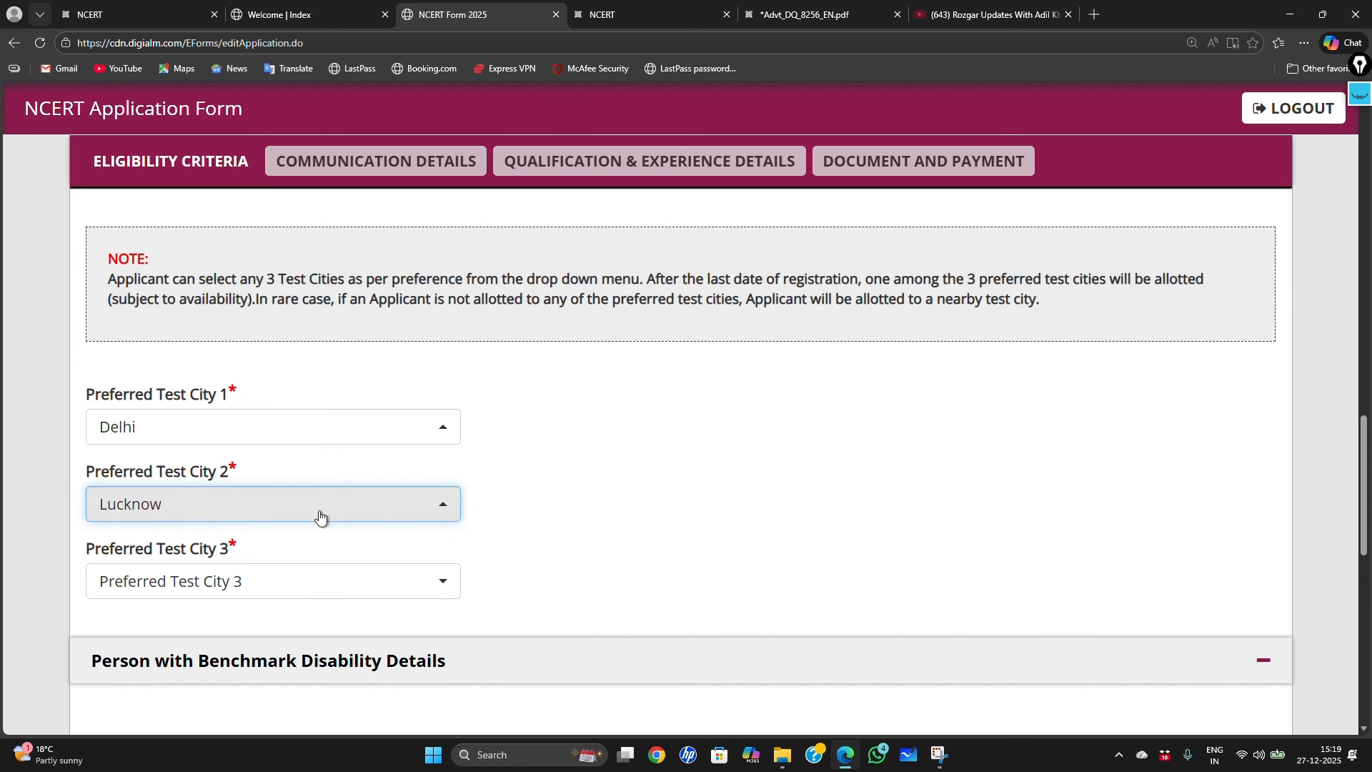
pyautogui.click(300, 584)
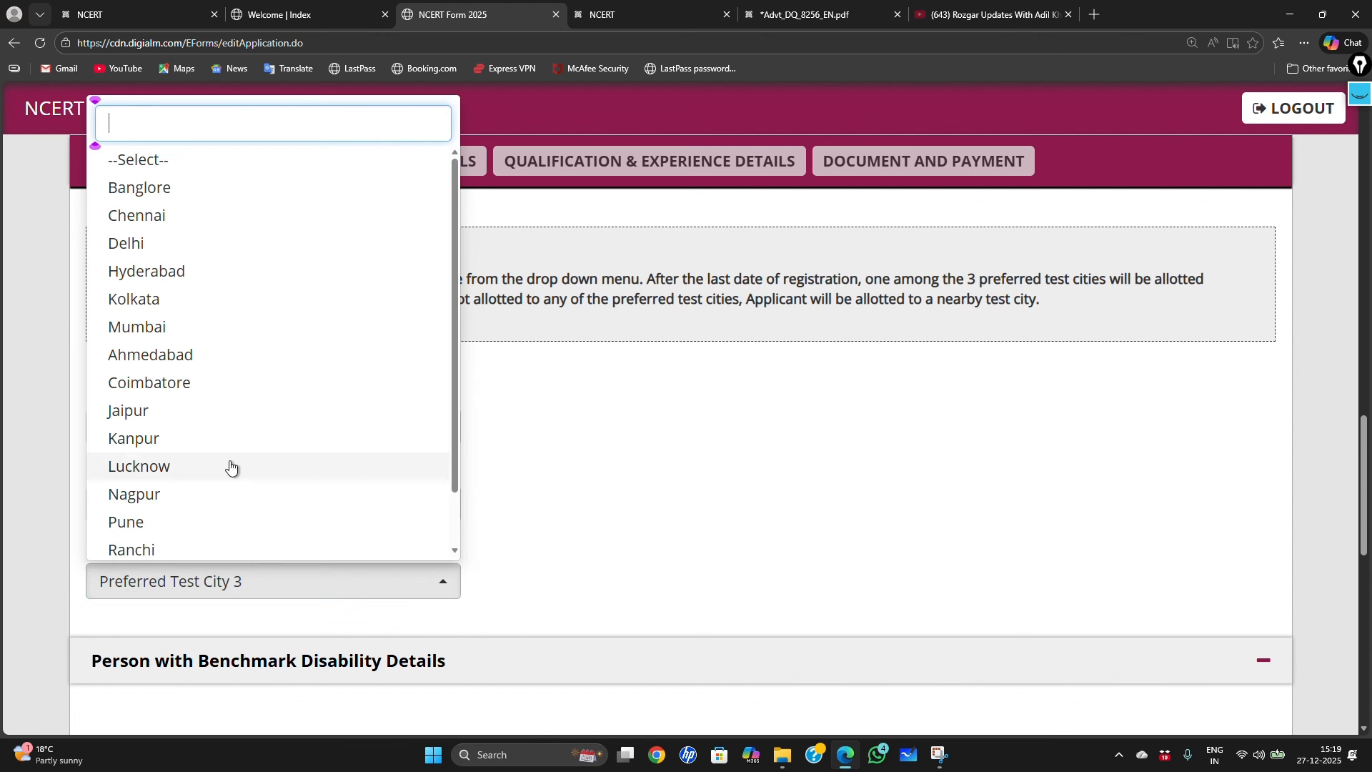
pyautogui.click(179, 440)
# Step: Answer No to the 40% disability and departmental employee questions
pyautogui.scroll(-3, 833, 429)
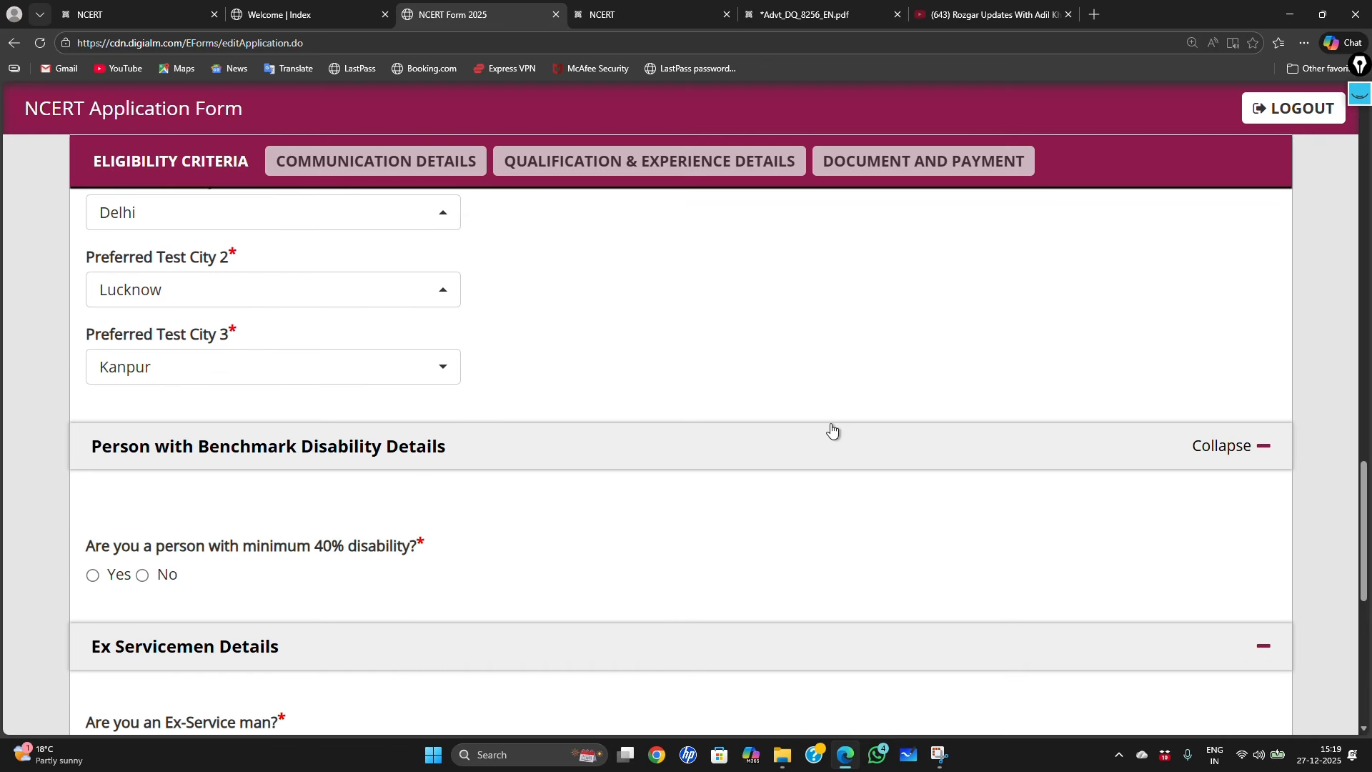
pyautogui.scroll(-1, 758, 453)
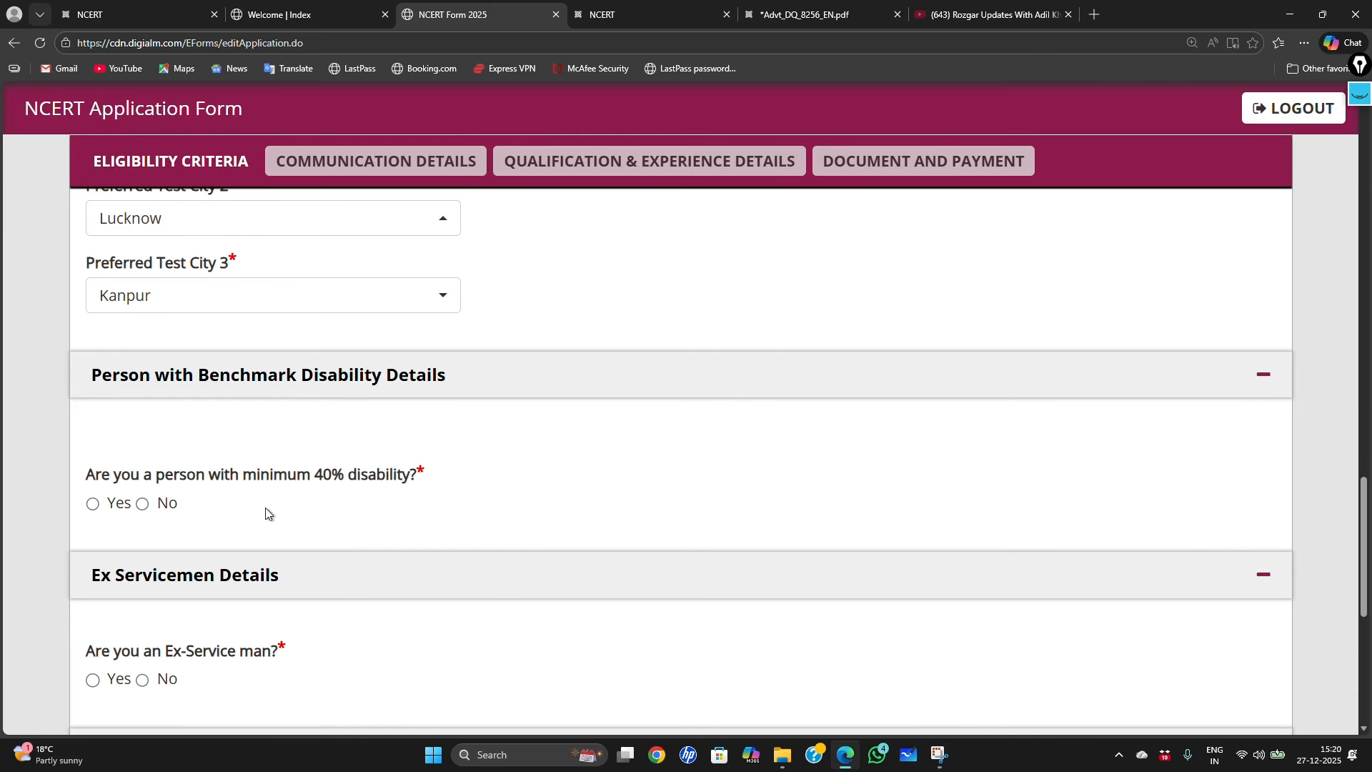
pyautogui.click(143, 503)
pyautogui.scroll(-1, 429, 477)
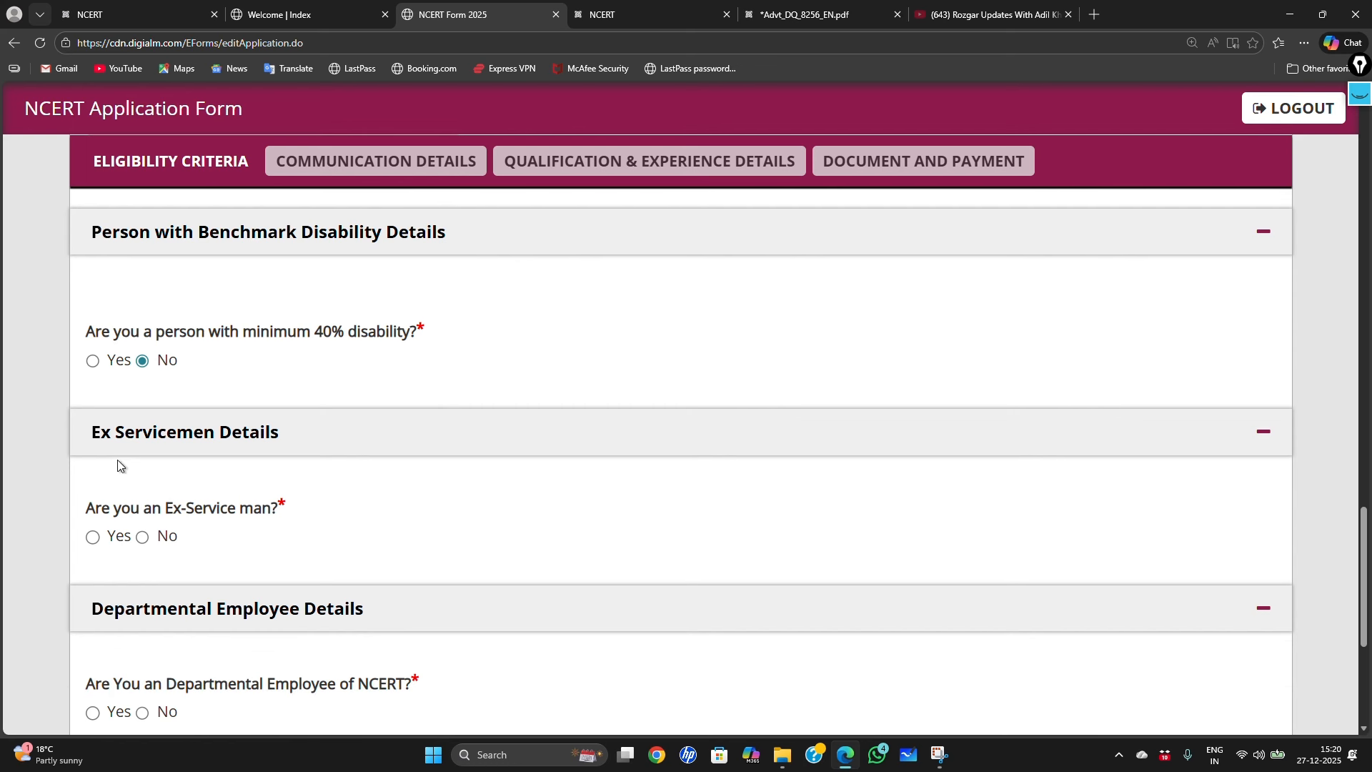
pyautogui.scroll(-1, 283, 448)
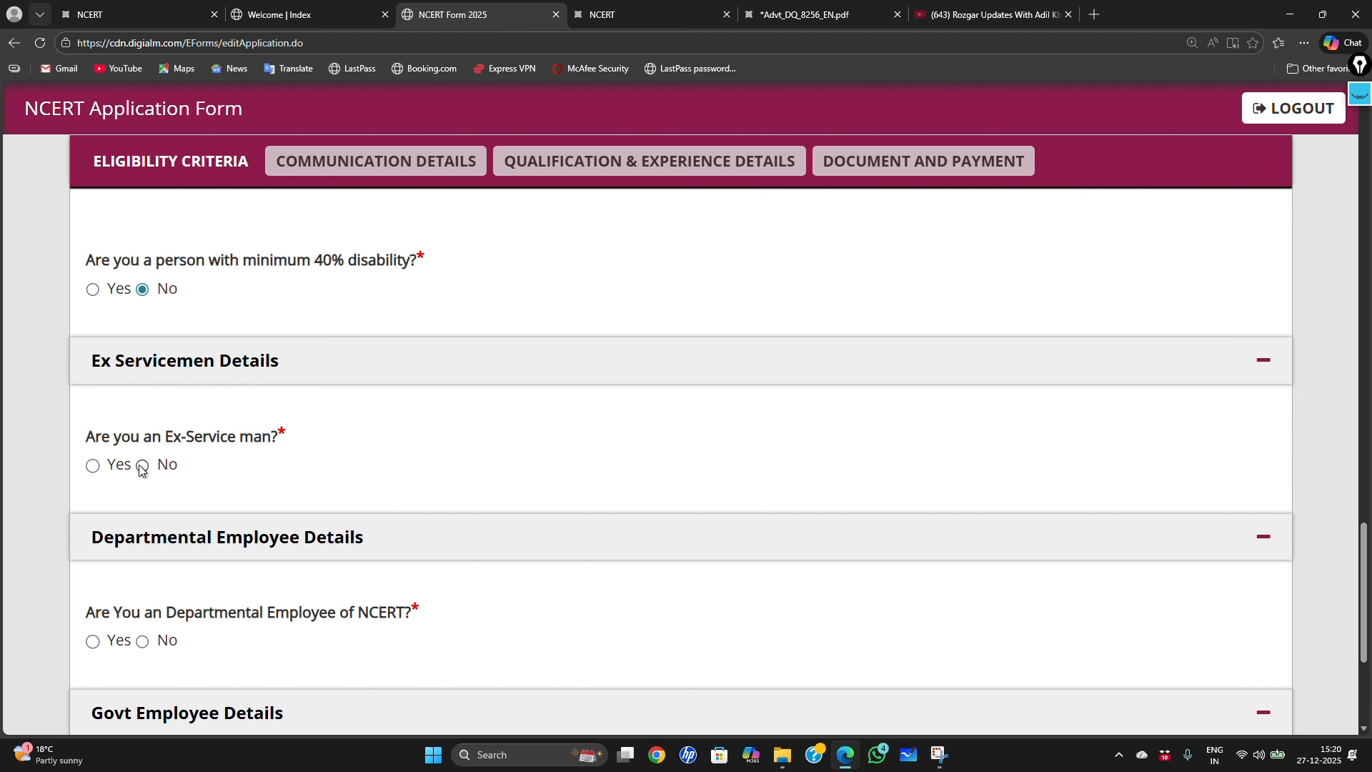
pyautogui.scroll(-2, 359, 452)
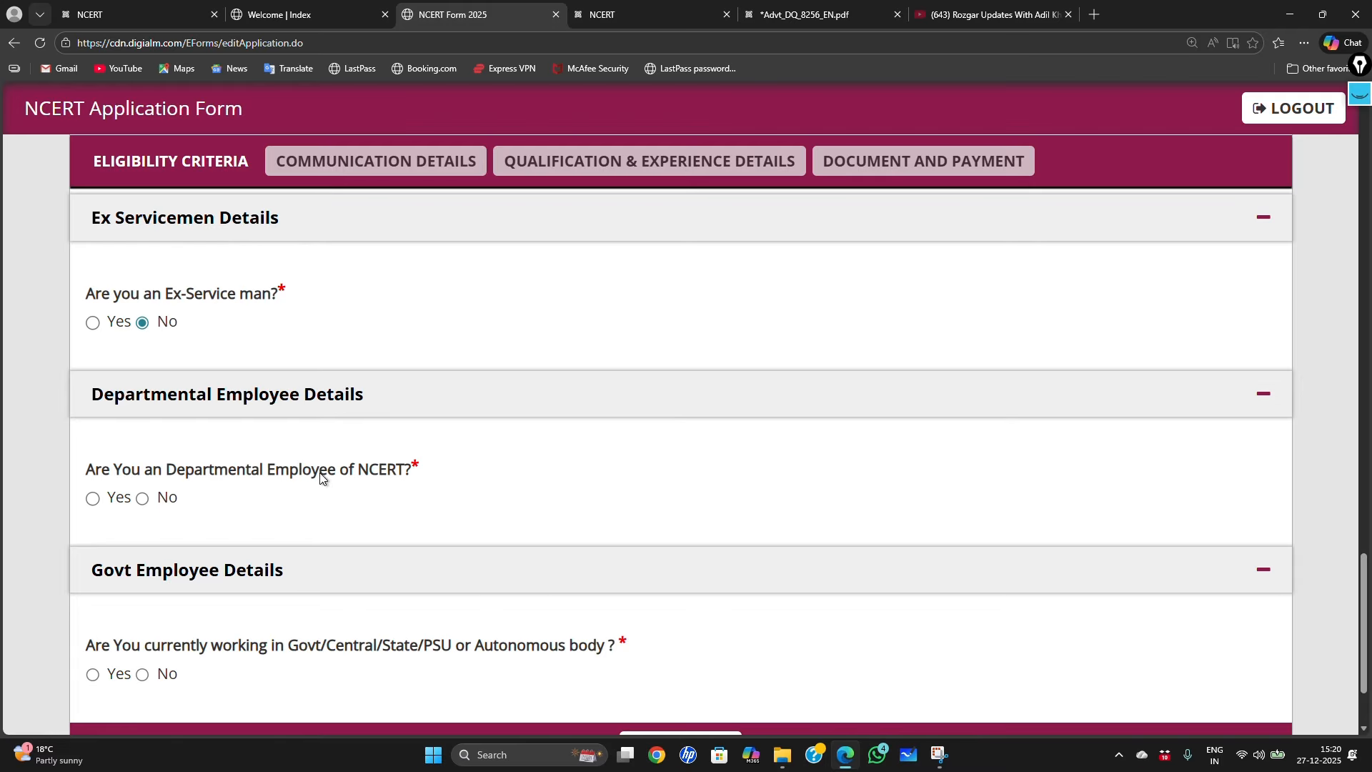
pyautogui.moveTo(281, 471); pyautogui.dragTo(413, 473)
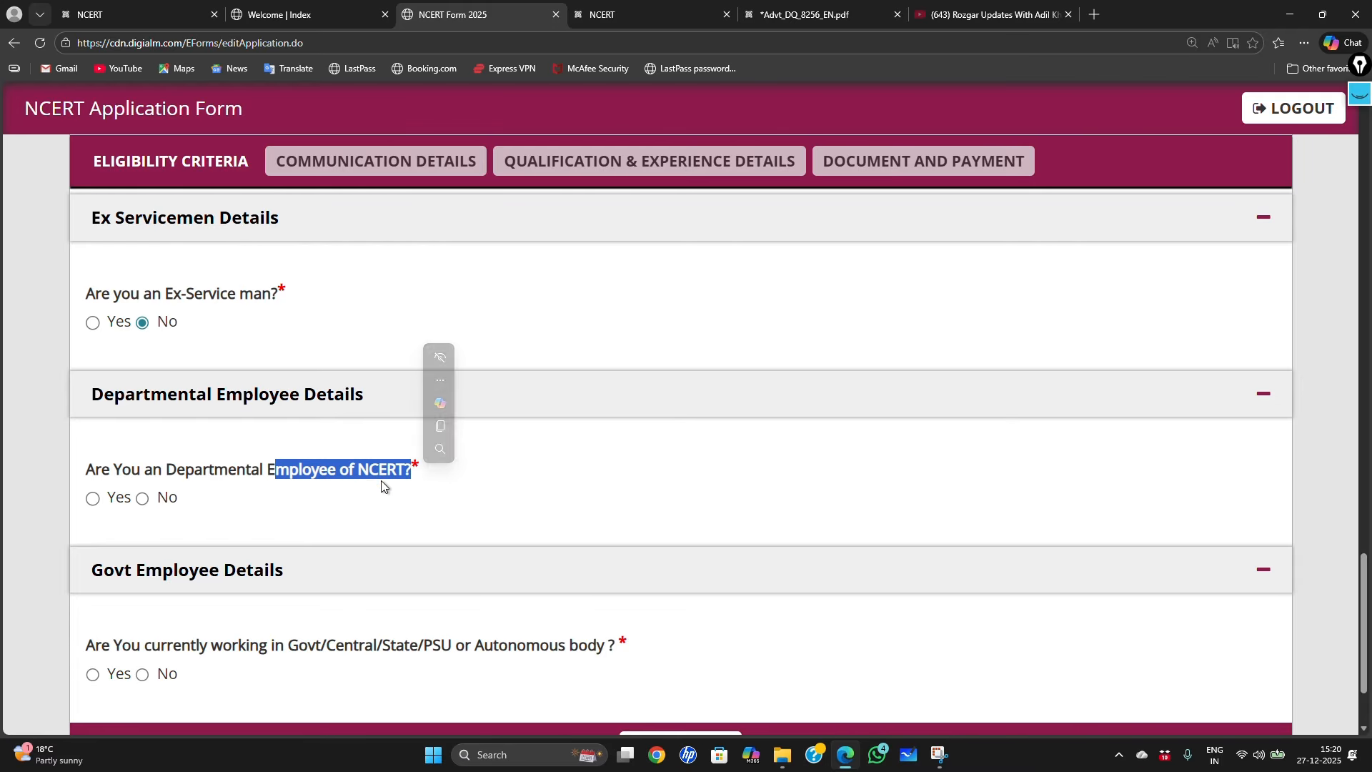
pyautogui.click(143, 500)
# Step: Save the eligibility details with SAVE & NEXT
pyautogui.scroll(-2, 272, 529)
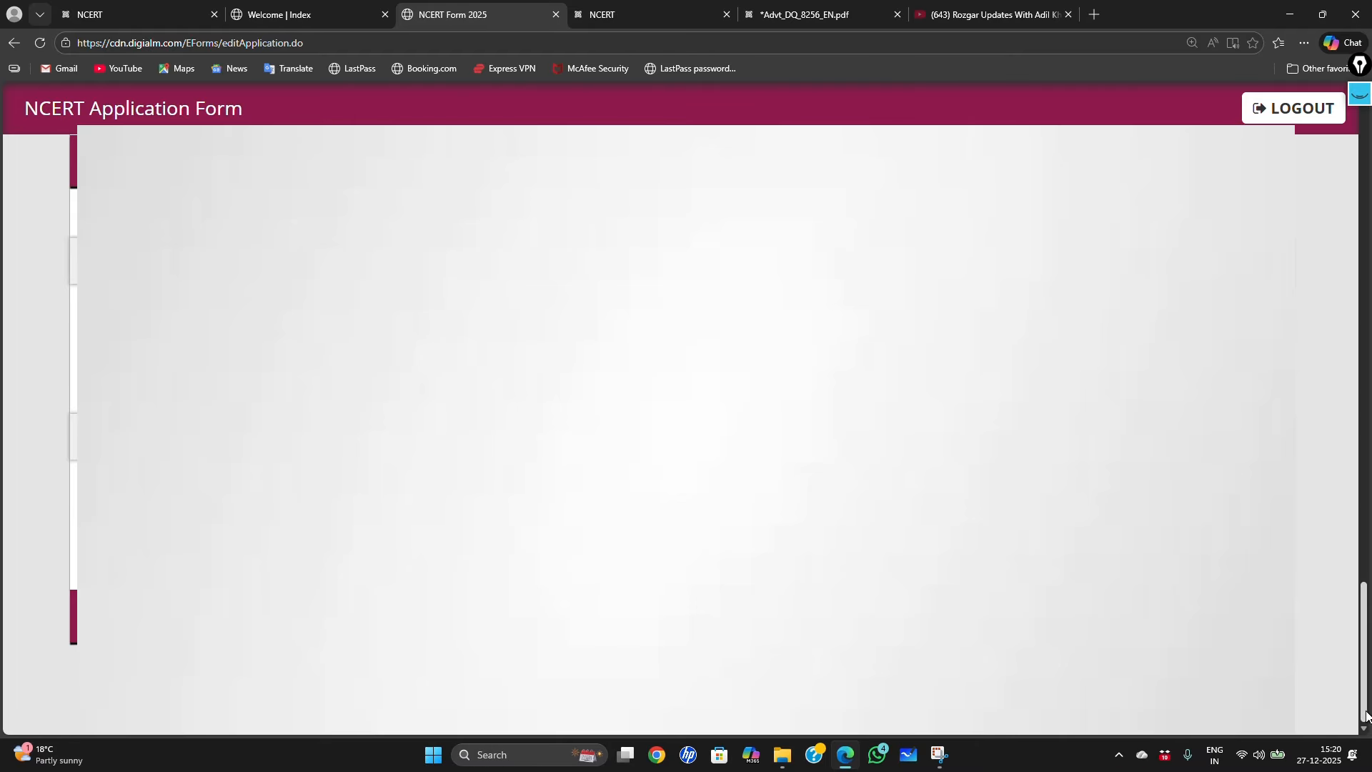
pyautogui.moveTo(1366, 706)
pyautogui.mouseDown()
pyautogui.moveTo(1362, 436)
pyautogui.moveTo(1327, 246)
pyautogui.moveTo(1370, 700)
pyautogui.mouseUp()
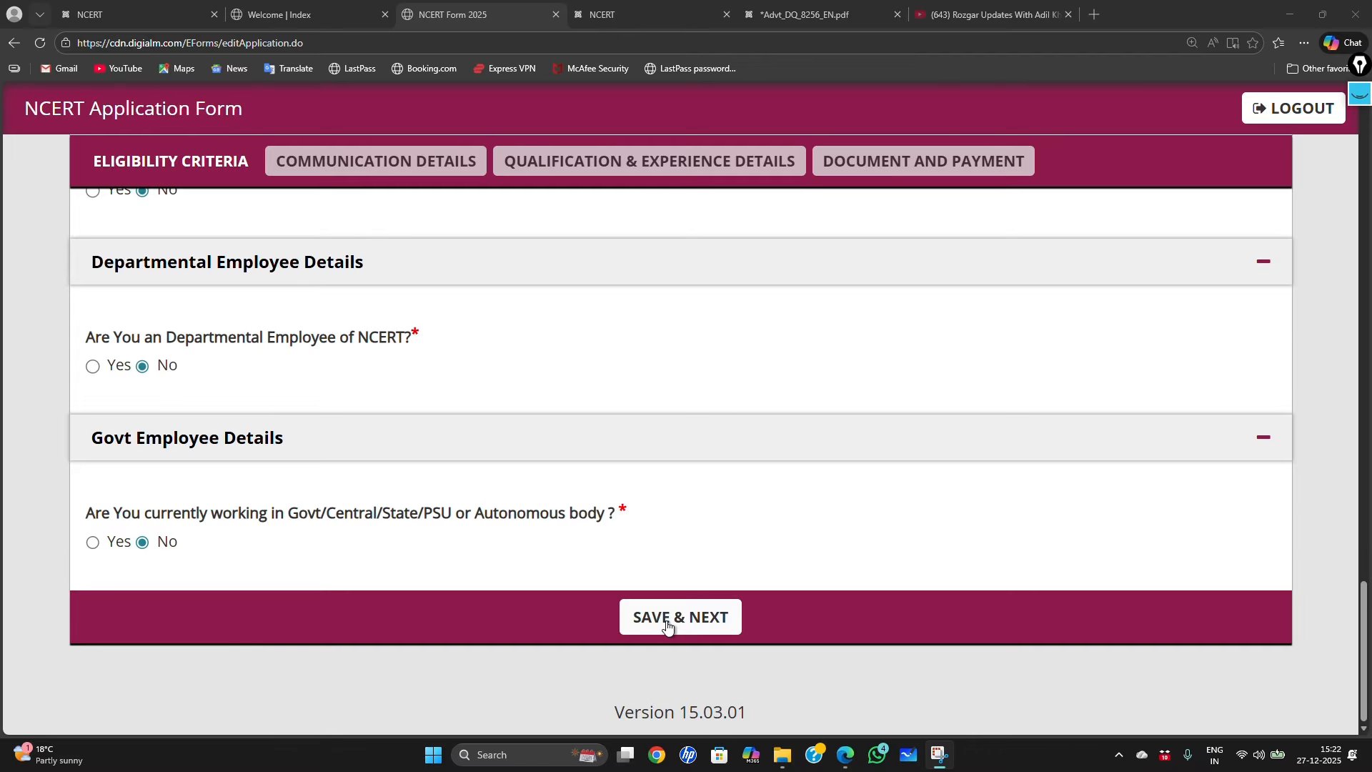
pyautogui.click(671, 626)
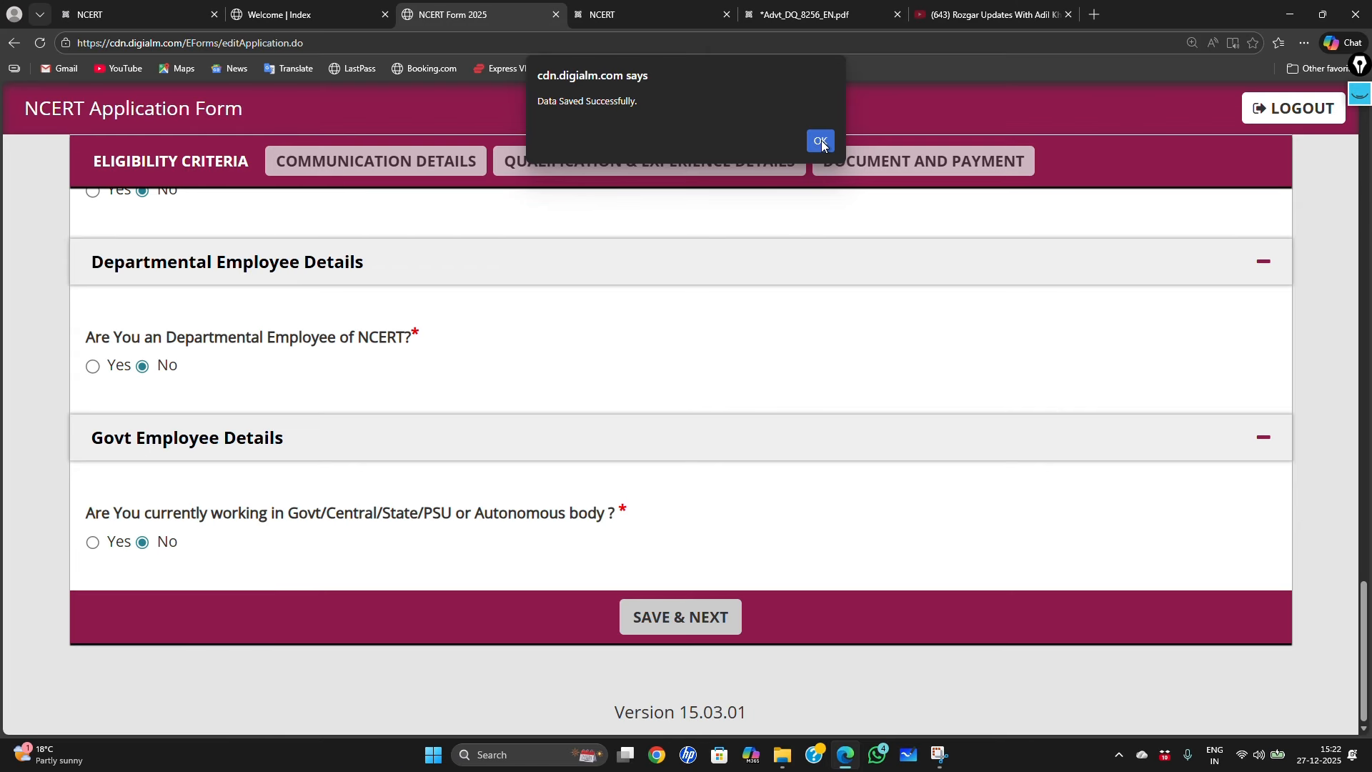
# Step: Dismiss the saved alert and set the correspondence country to India
pyautogui.click(822, 140)
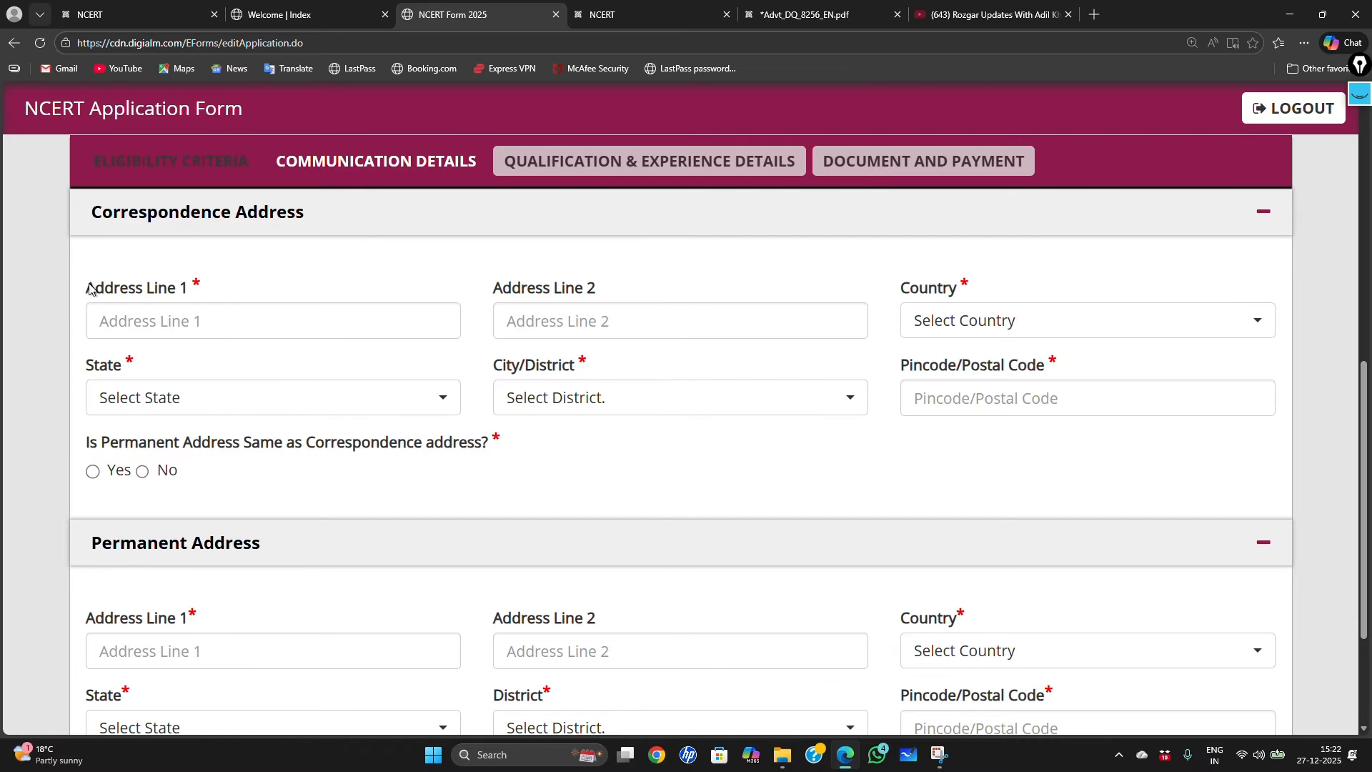
pyautogui.moveTo(85, 288); pyautogui.dragTo(193, 293)
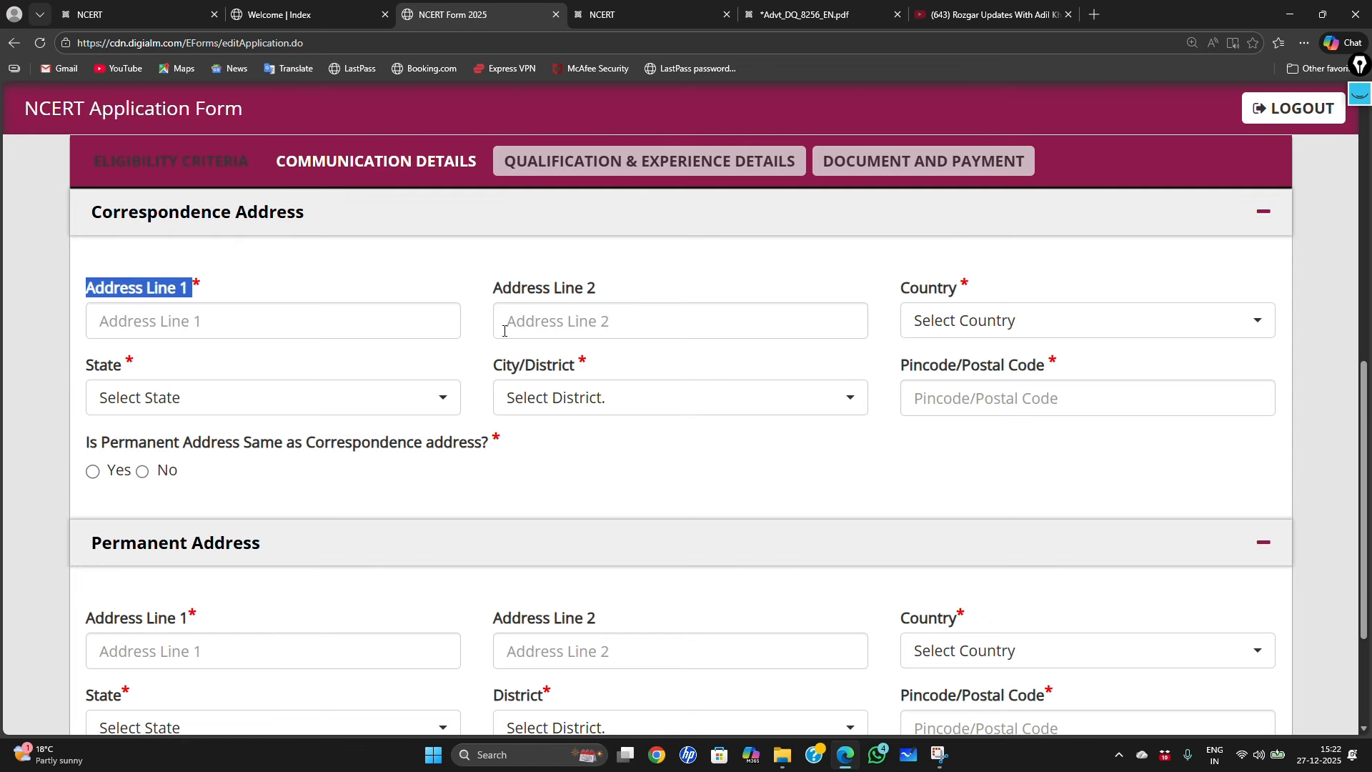
pyautogui.moveTo(505, 289); pyautogui.dragTo(583, 289)
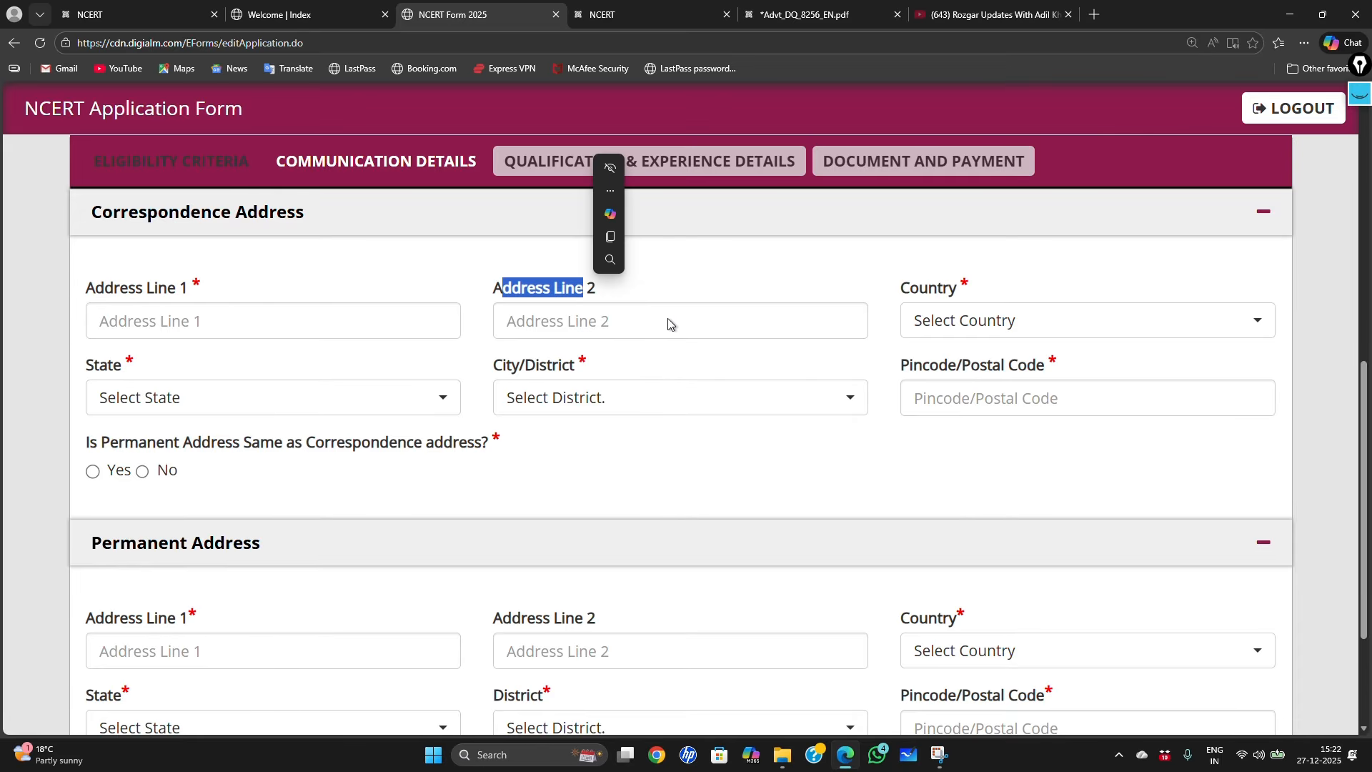
pyautogui.click(846, 284)
pyautogui.click(1104, 331)
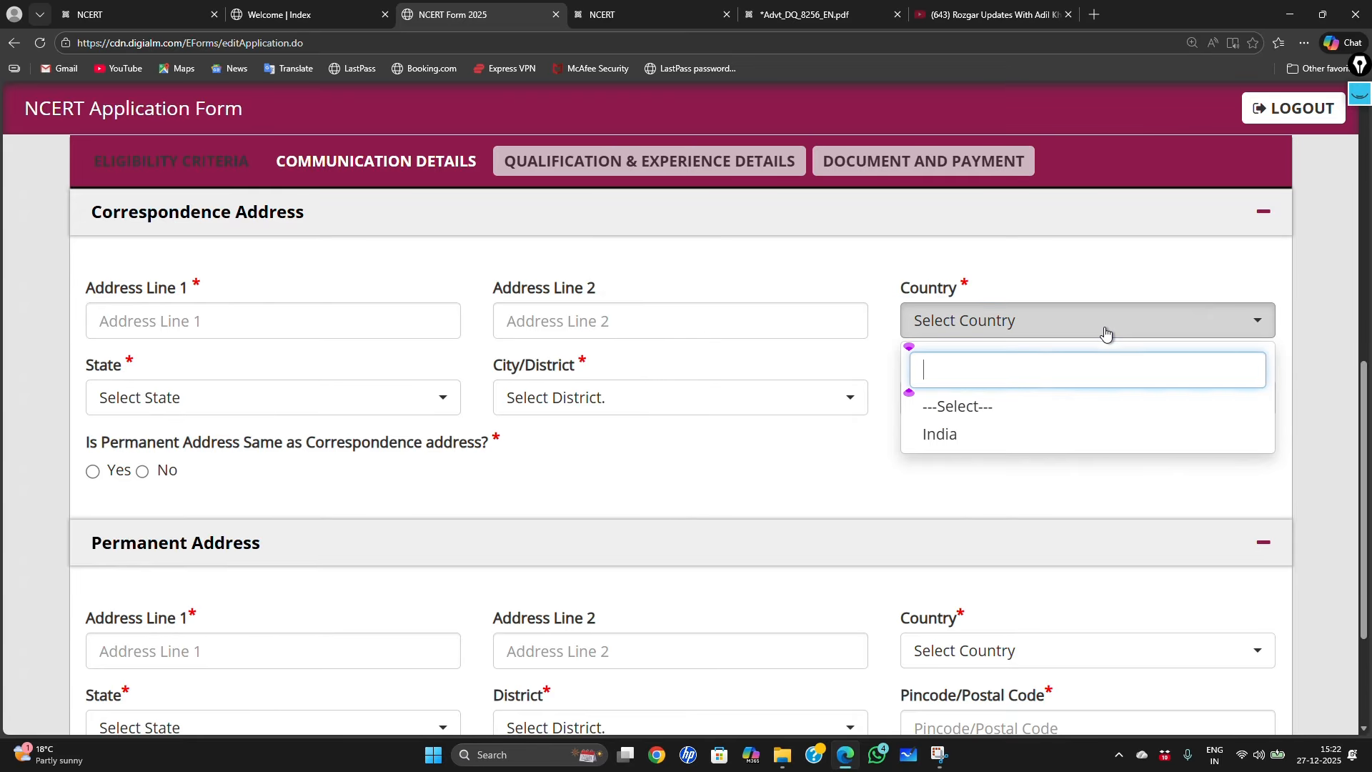
pyautogui.click(997, 431)
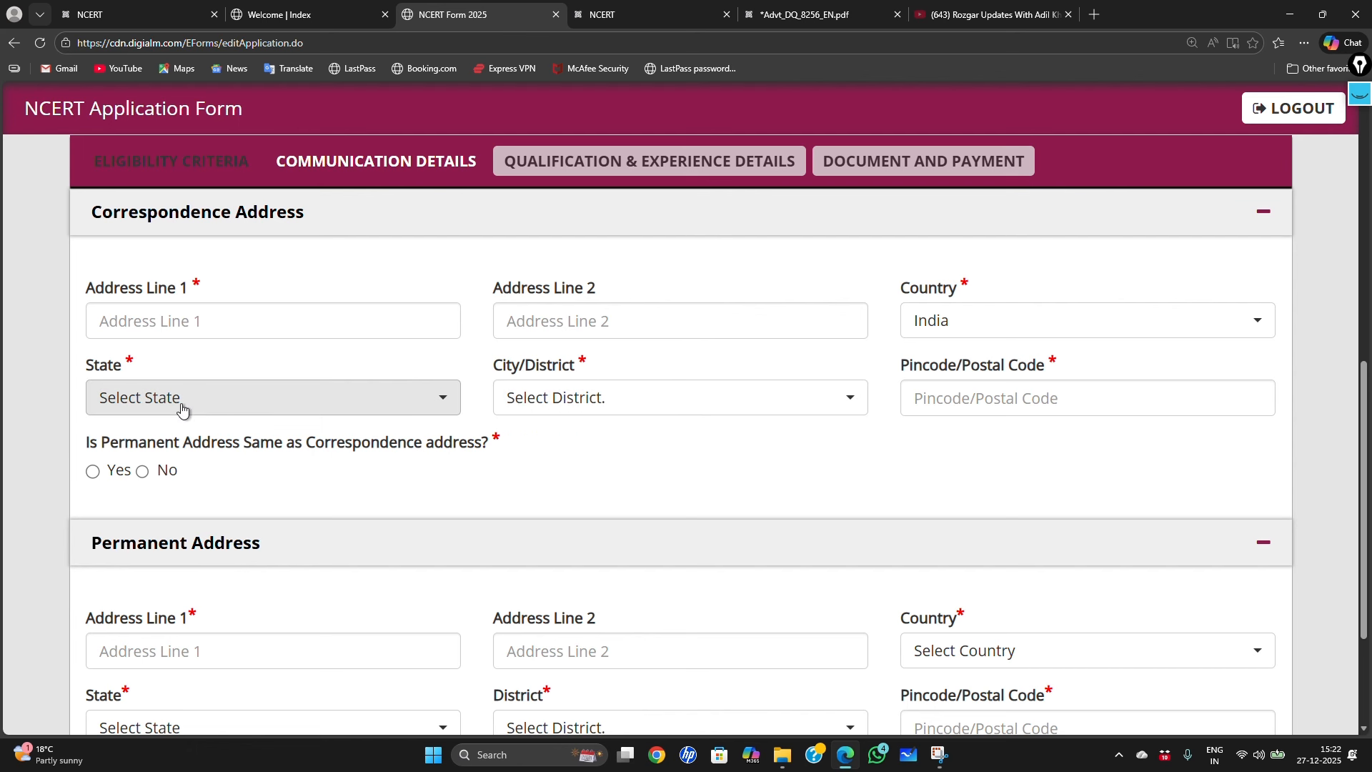
# Step: Choose Uttar Pradesh as the state and Agra as the district
pyautogui.click(308, 404)
pyautogui.scroll(-5, 256, 575)
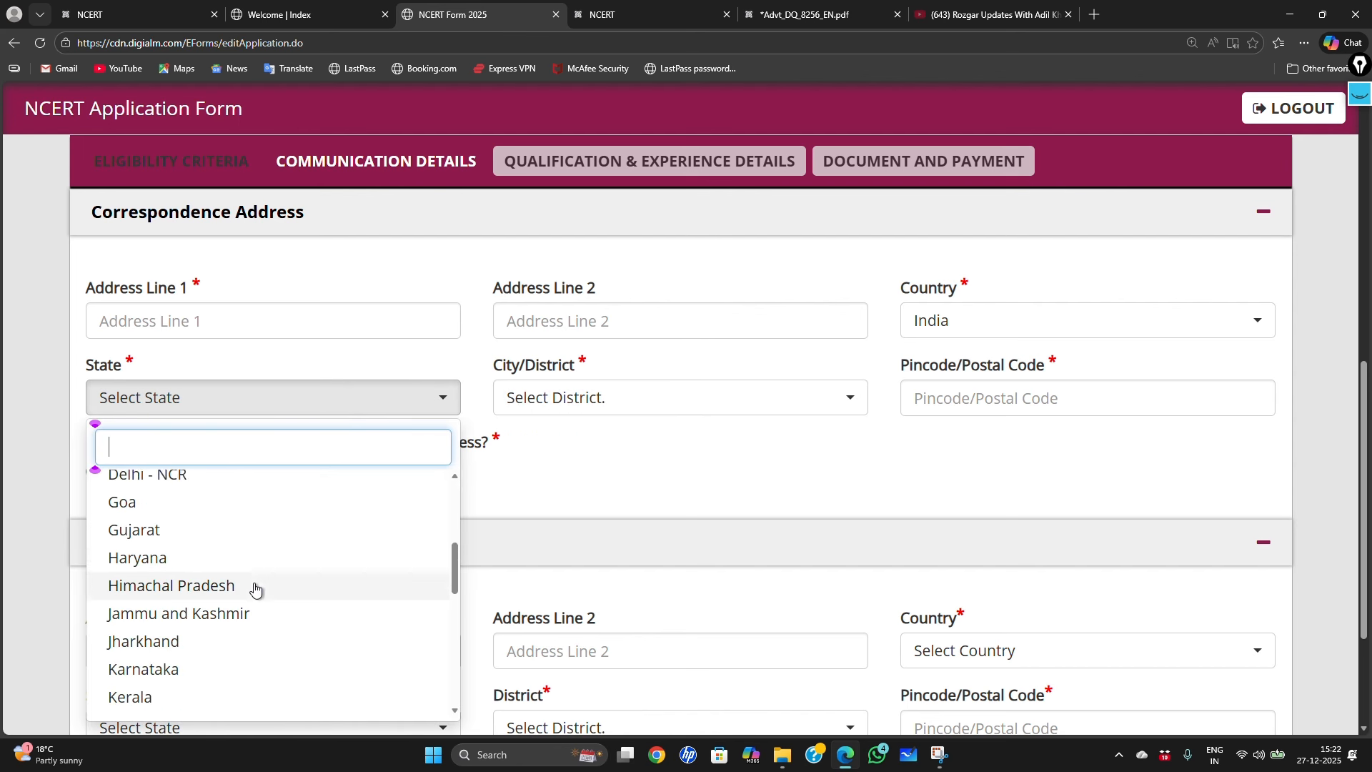
pyautogui.scroll(-5, 296, 608)
pyautogui.click(223, 647)
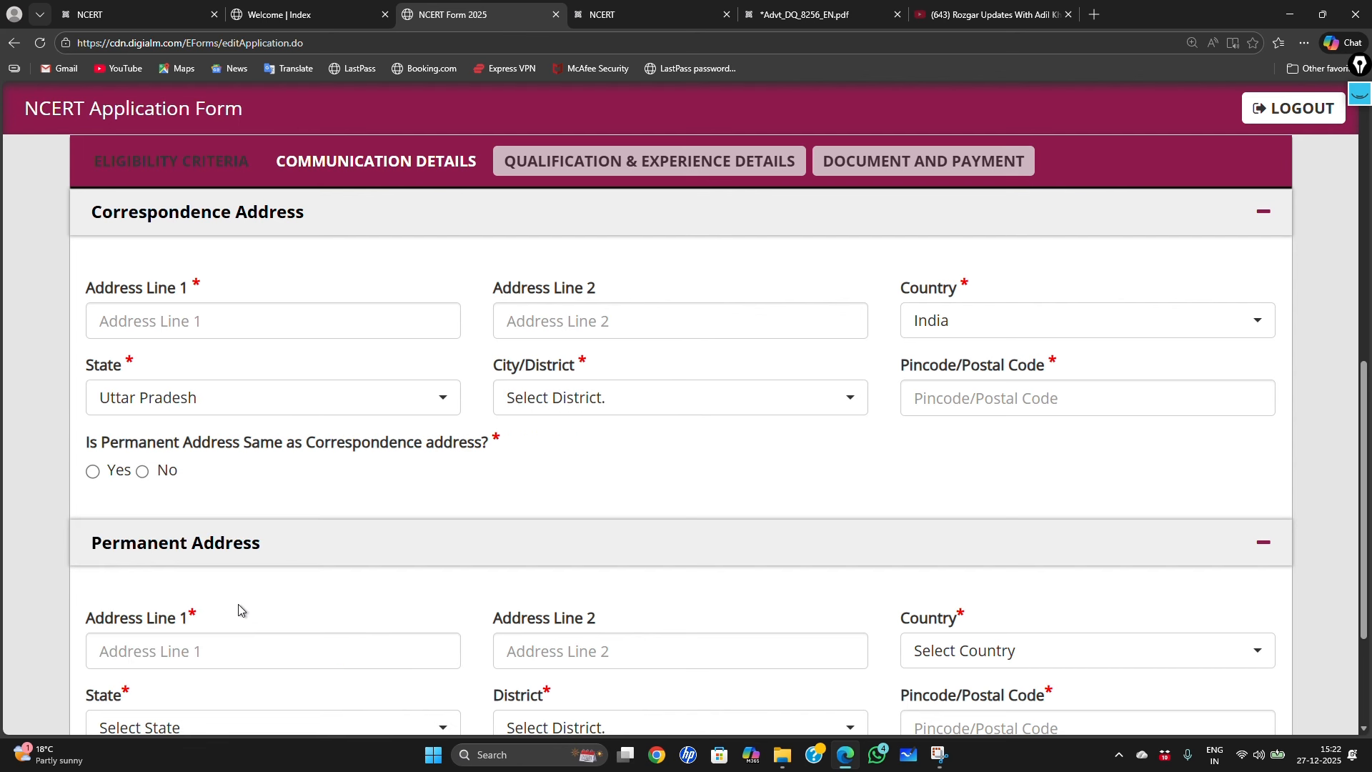
pyautogui.click(713, 405)
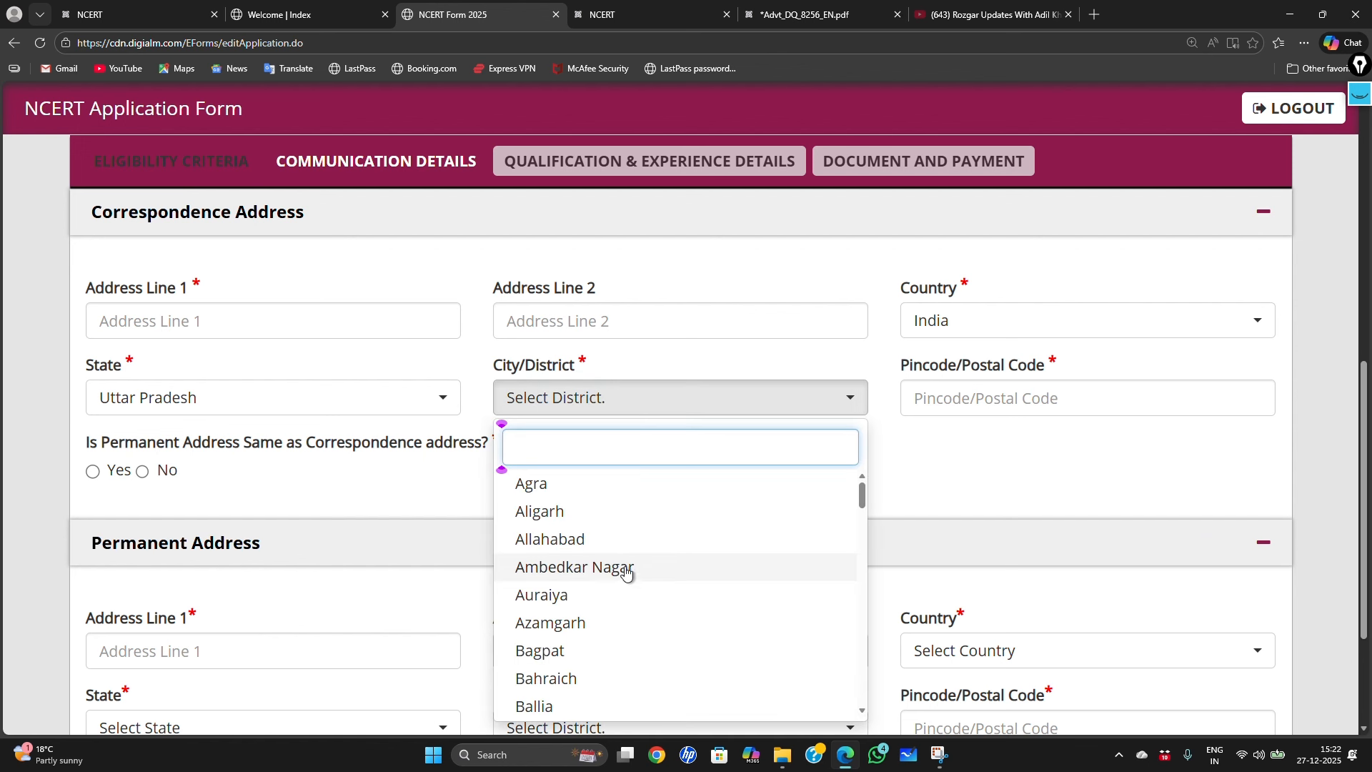
pyautogui.click(590, 486)
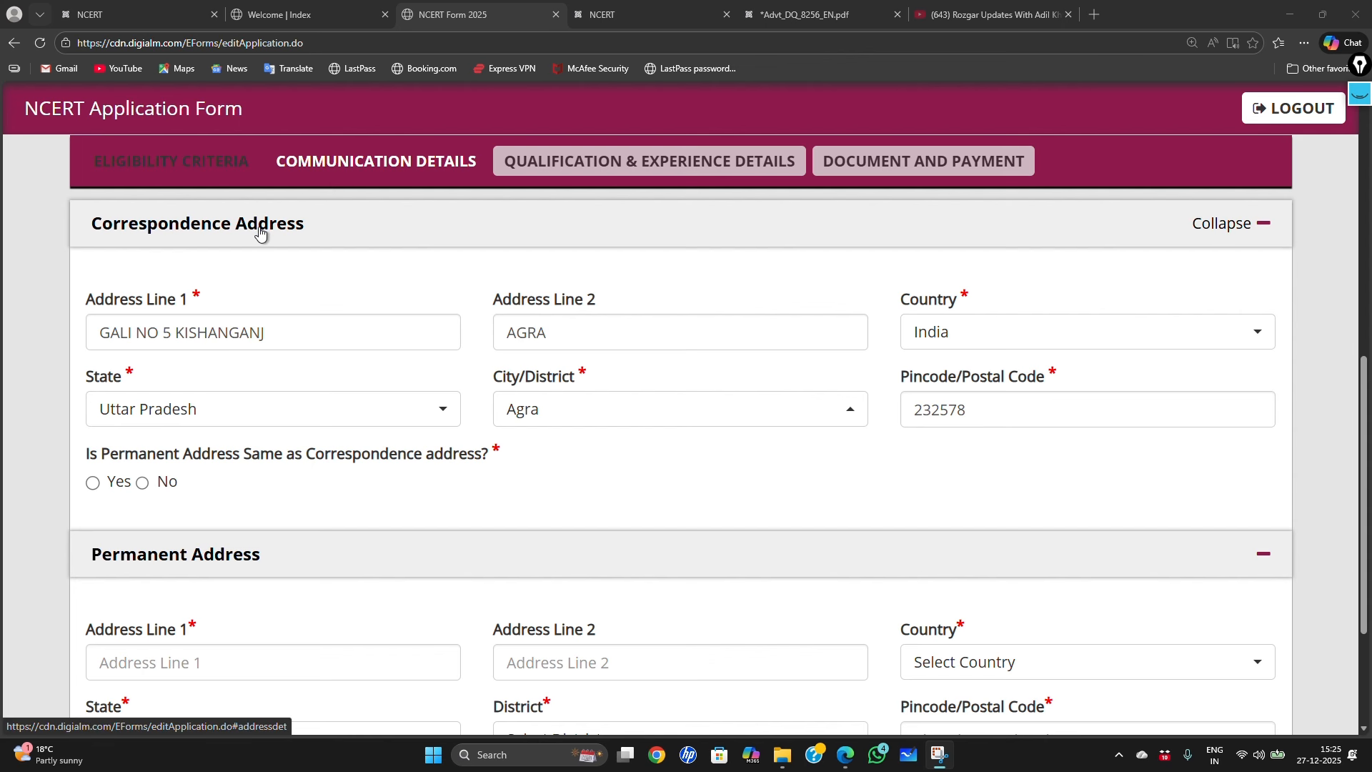
# Step: Mark the permanent address same as correspondence, save the communication details and confirm the alert
pyautogui.click(93, 484)
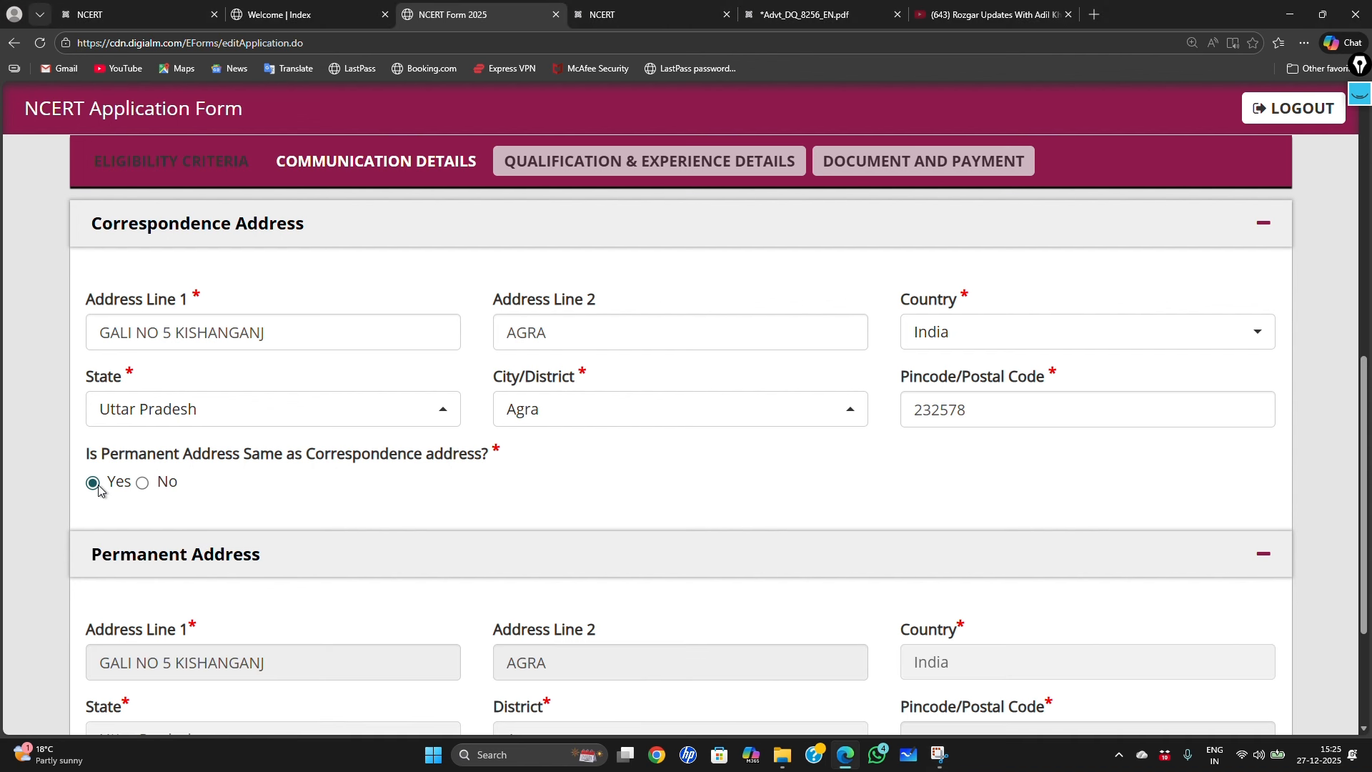
pyautogui.scroll(-3, 272, 564)
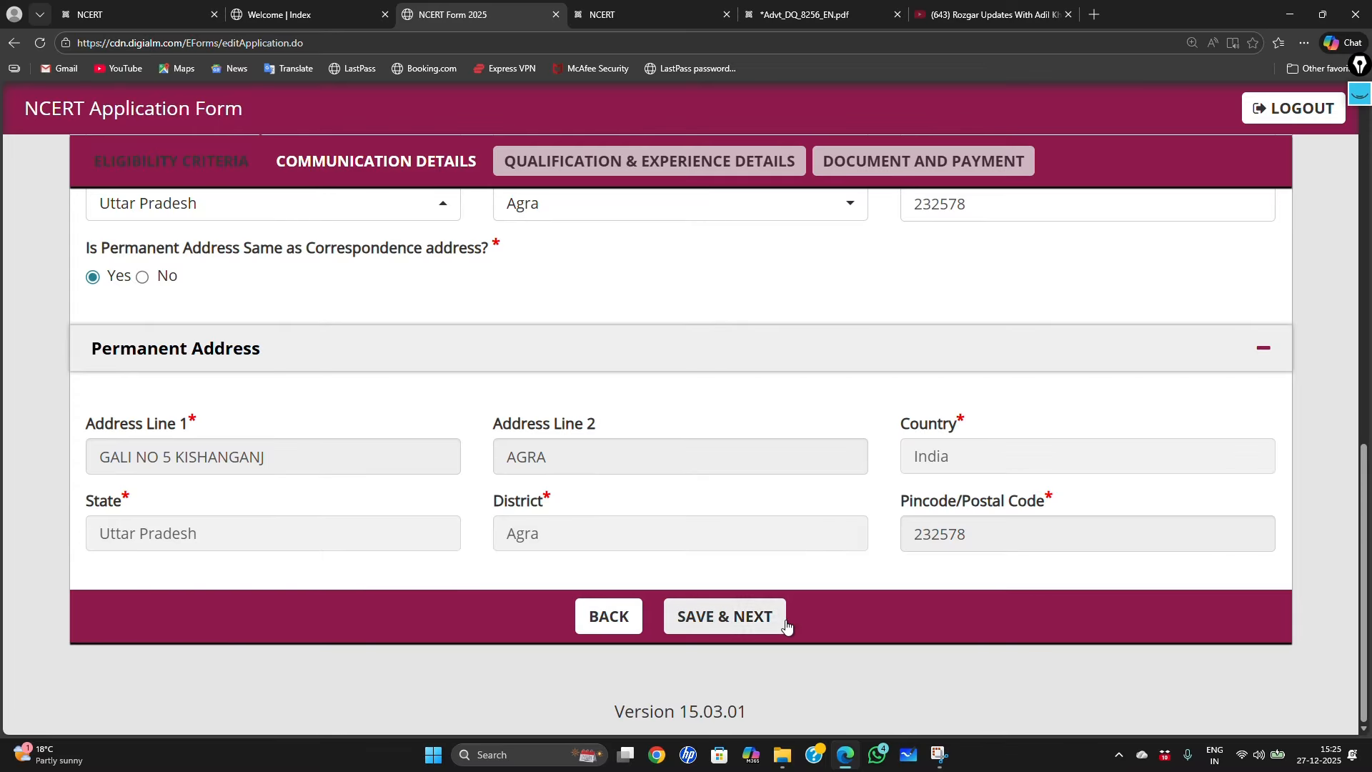
pyautogui.click(748, 618)
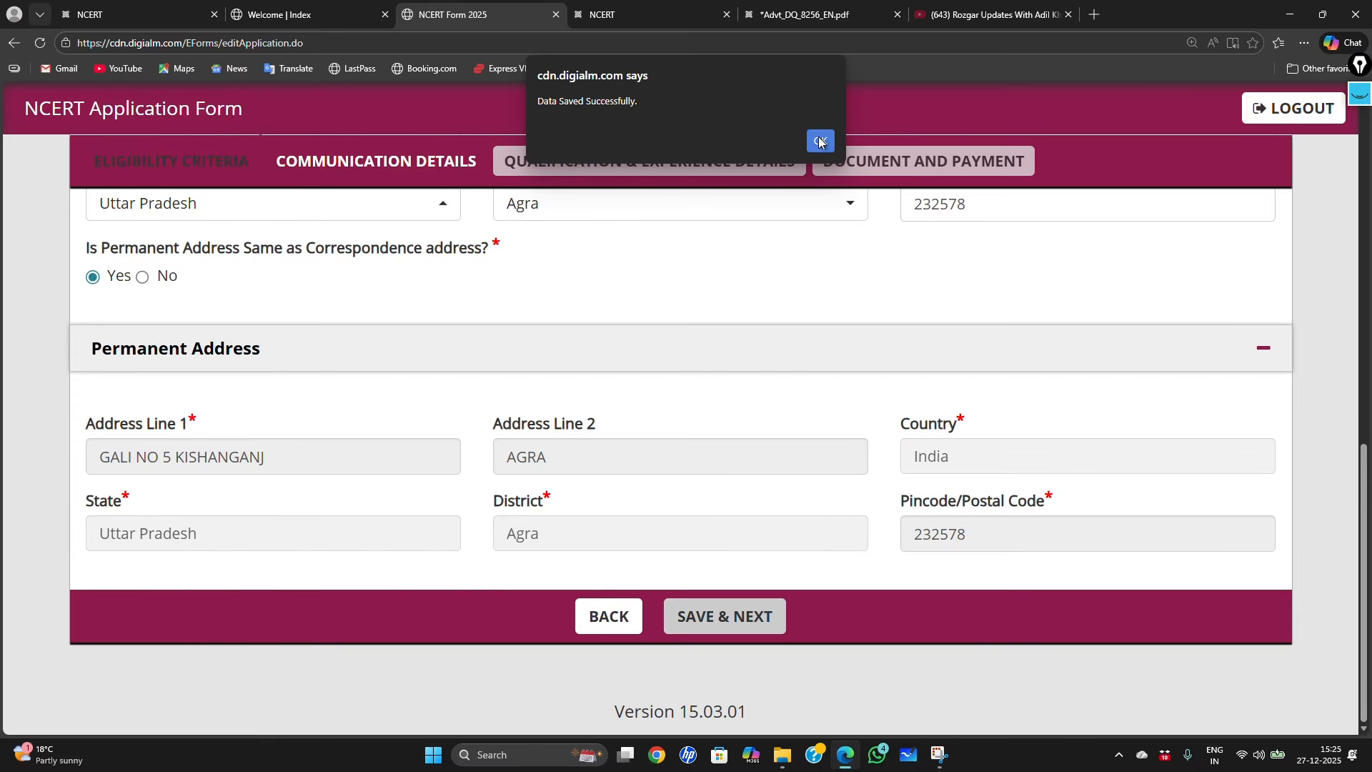
pyautogui.click(819, 143)
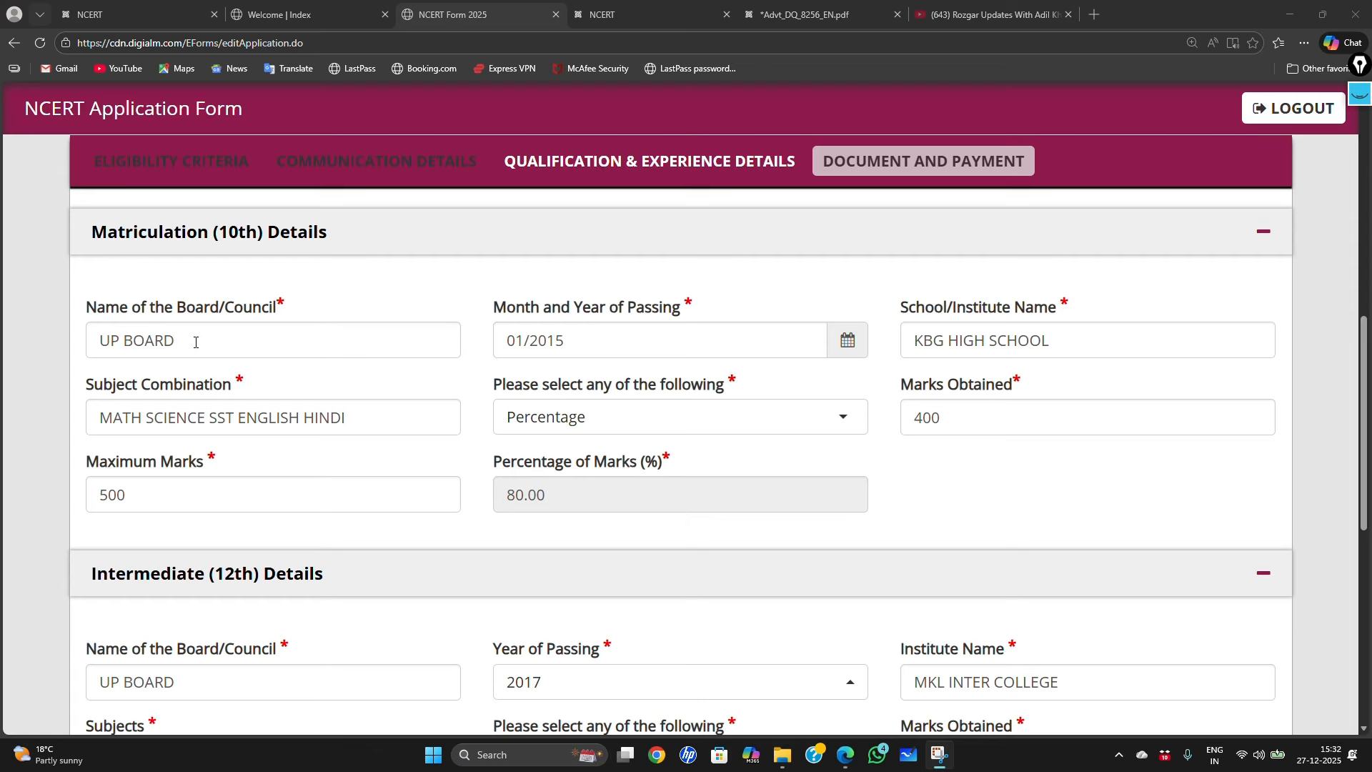
pyautogui.click(189, 343)
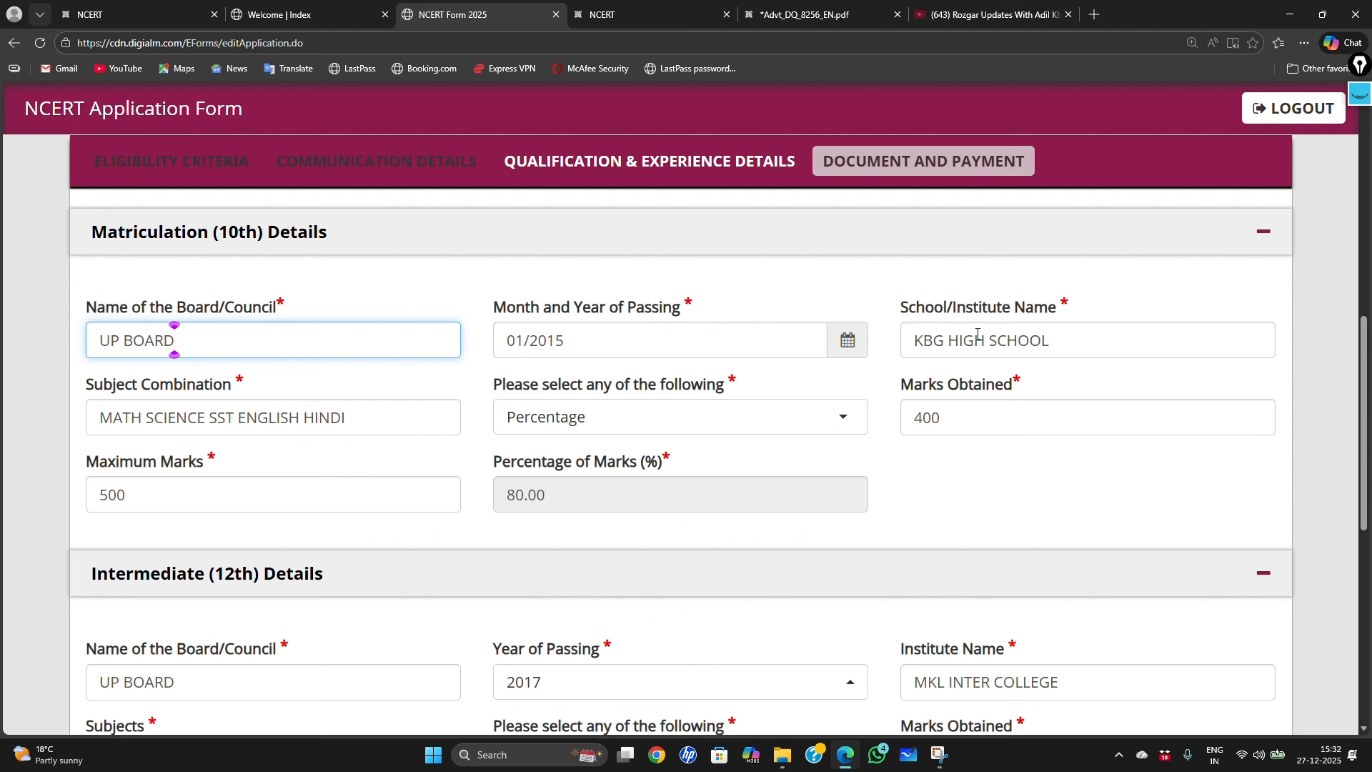
pyautogui.moveTo(904, 312); pyautogui.dragTo(1070, 311)
pyautogui.click(857, 294)
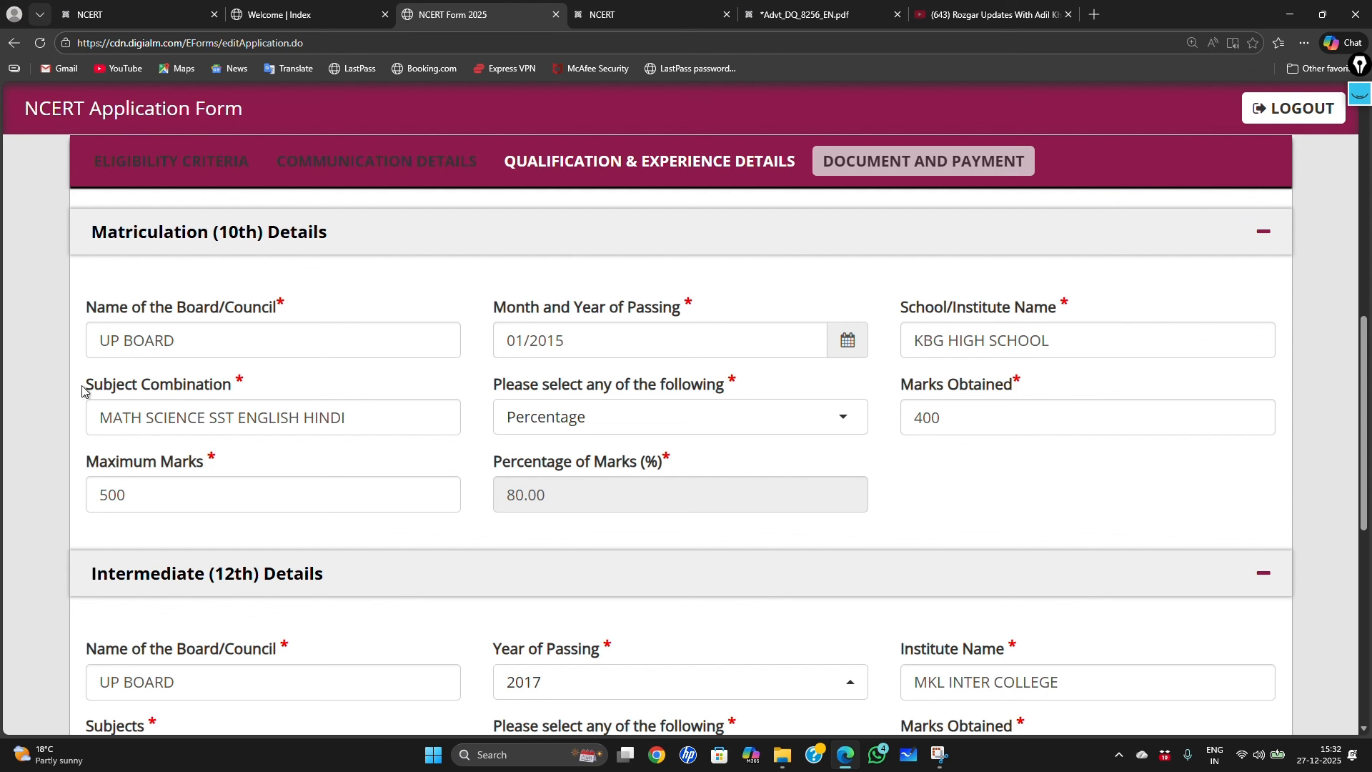
pyautogui.moveTo(83, 390); pyautogui.dragTo(213, 391)
pyautogui.click(316, 391)
pyautogui.click(844, 421)
pyautogui.click(844, 422)
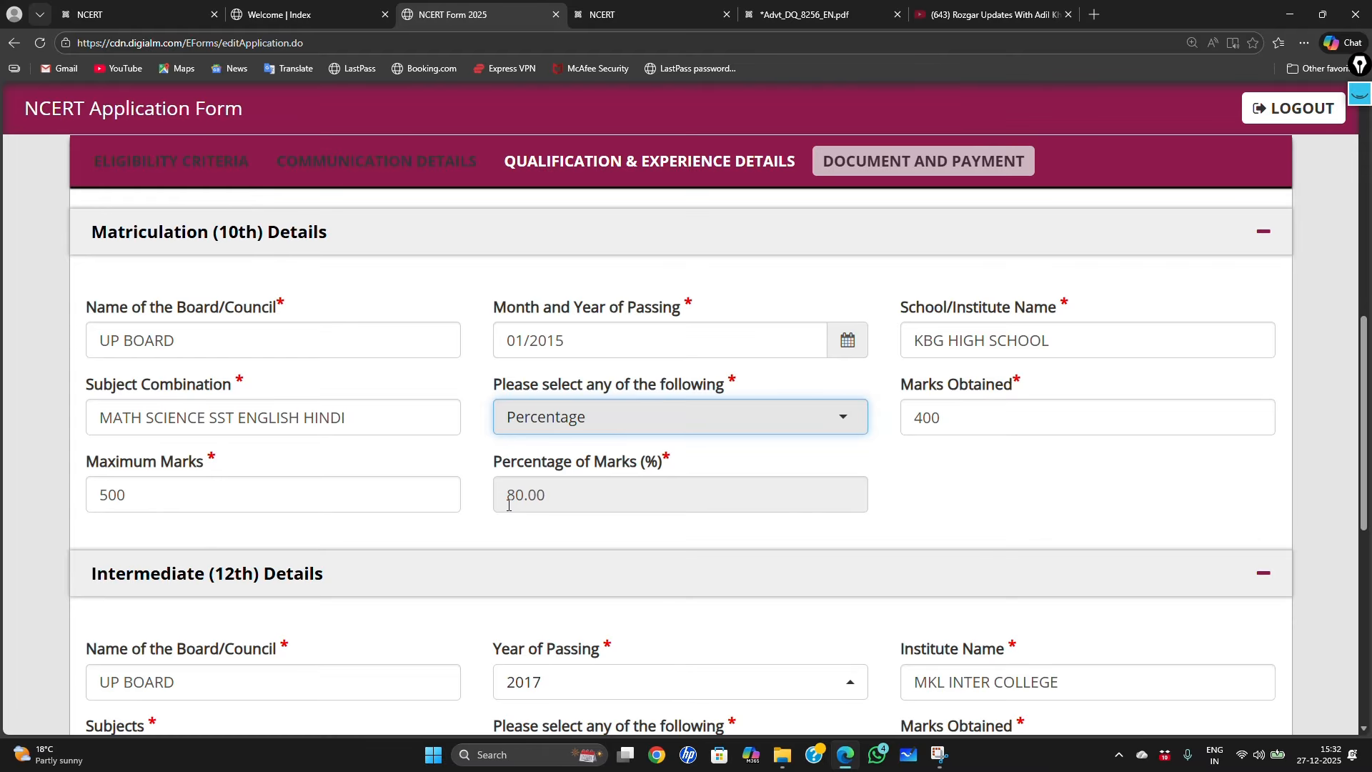
pyautogui.scroll(-3, 509, 504)
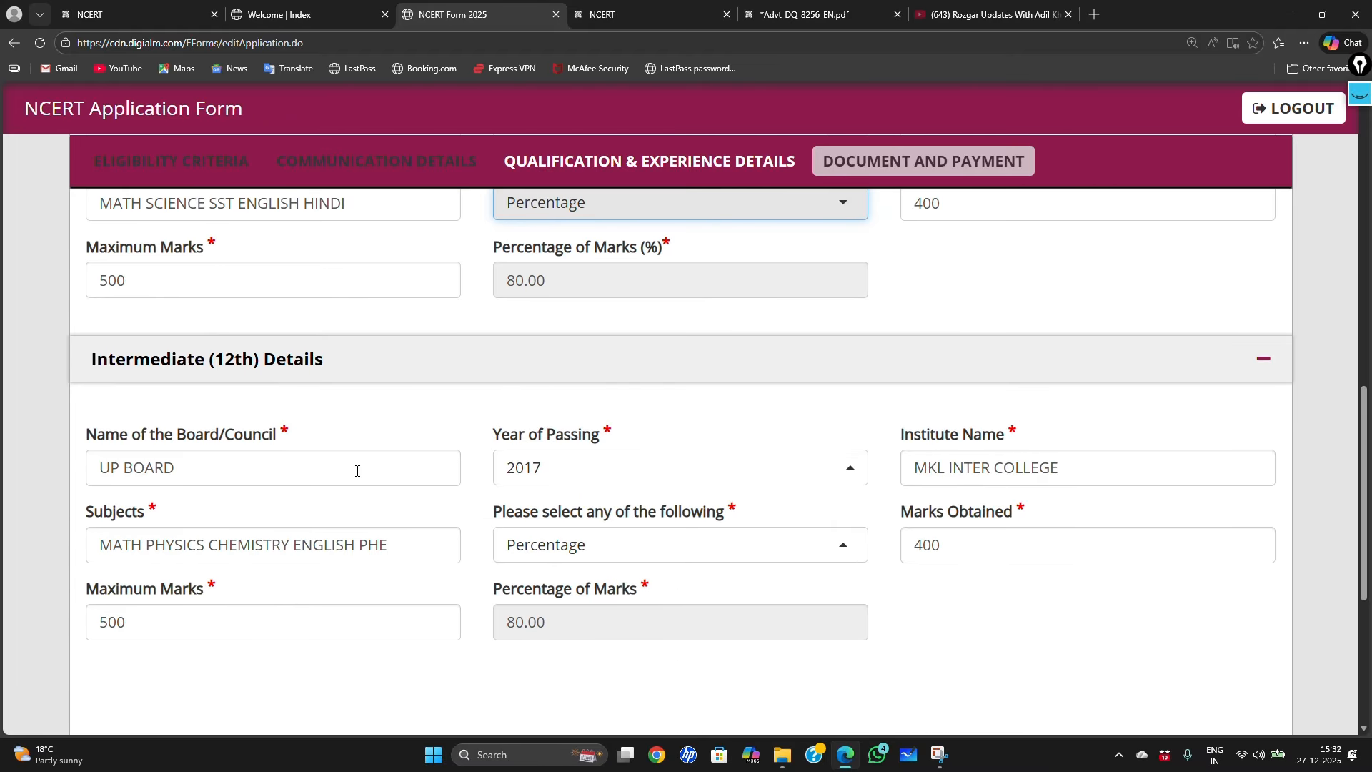
pyautogui.scroll(-1, 357, 471)
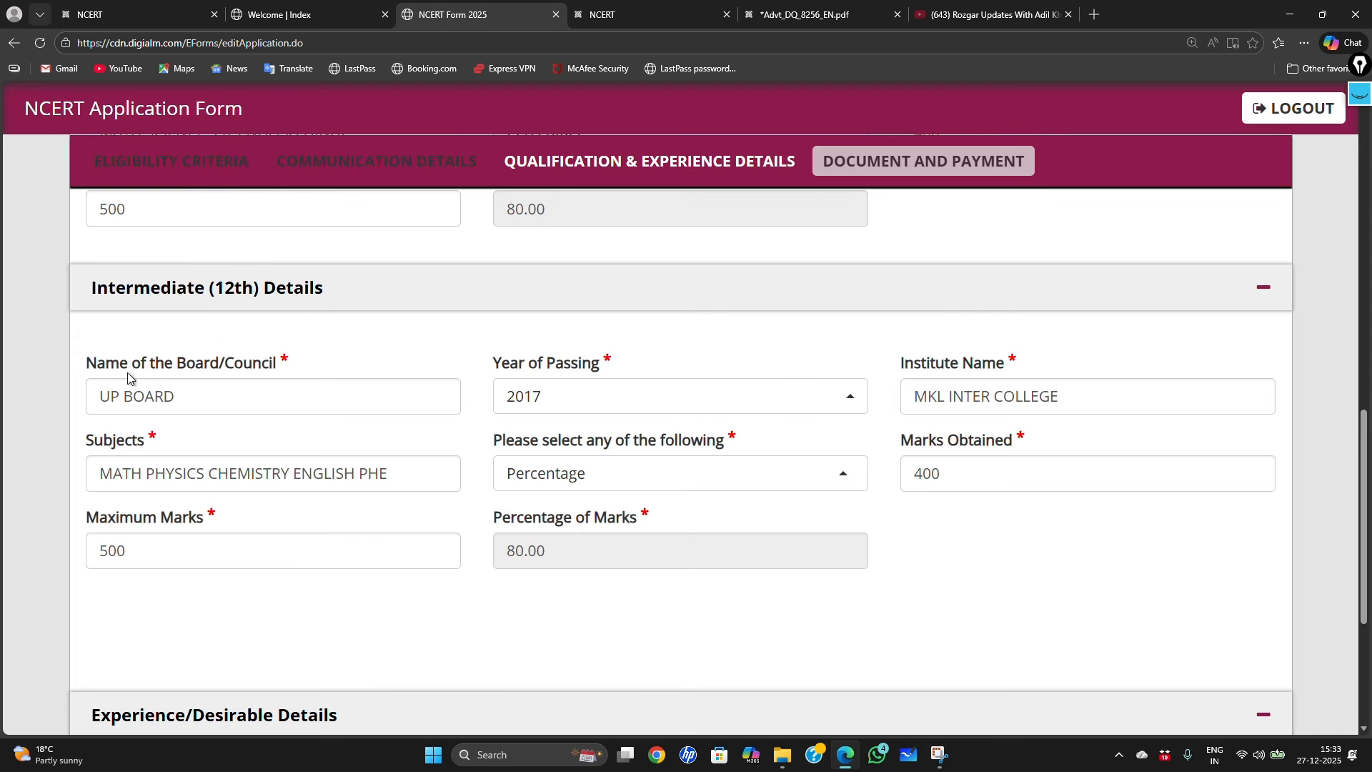
pyautogui.click(180, 395)
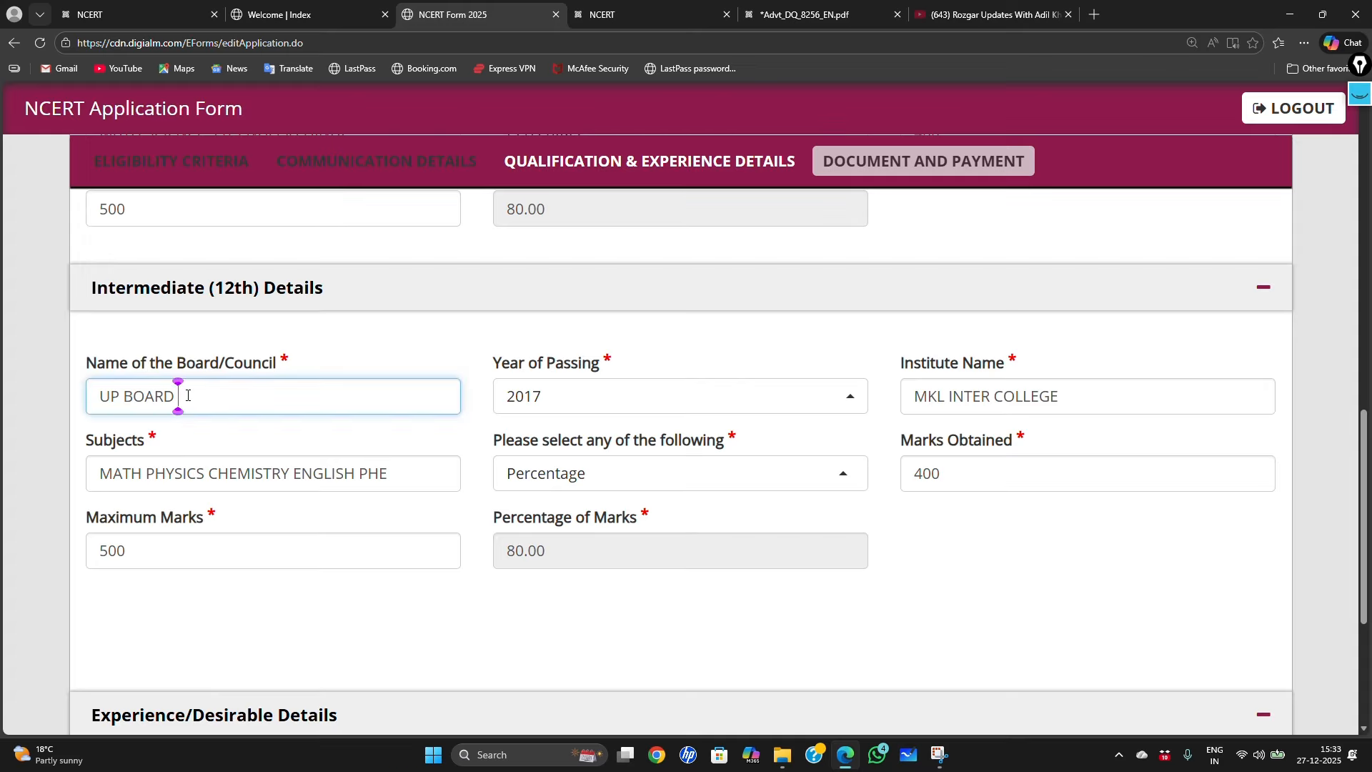
pyautogui.click(444, 346)
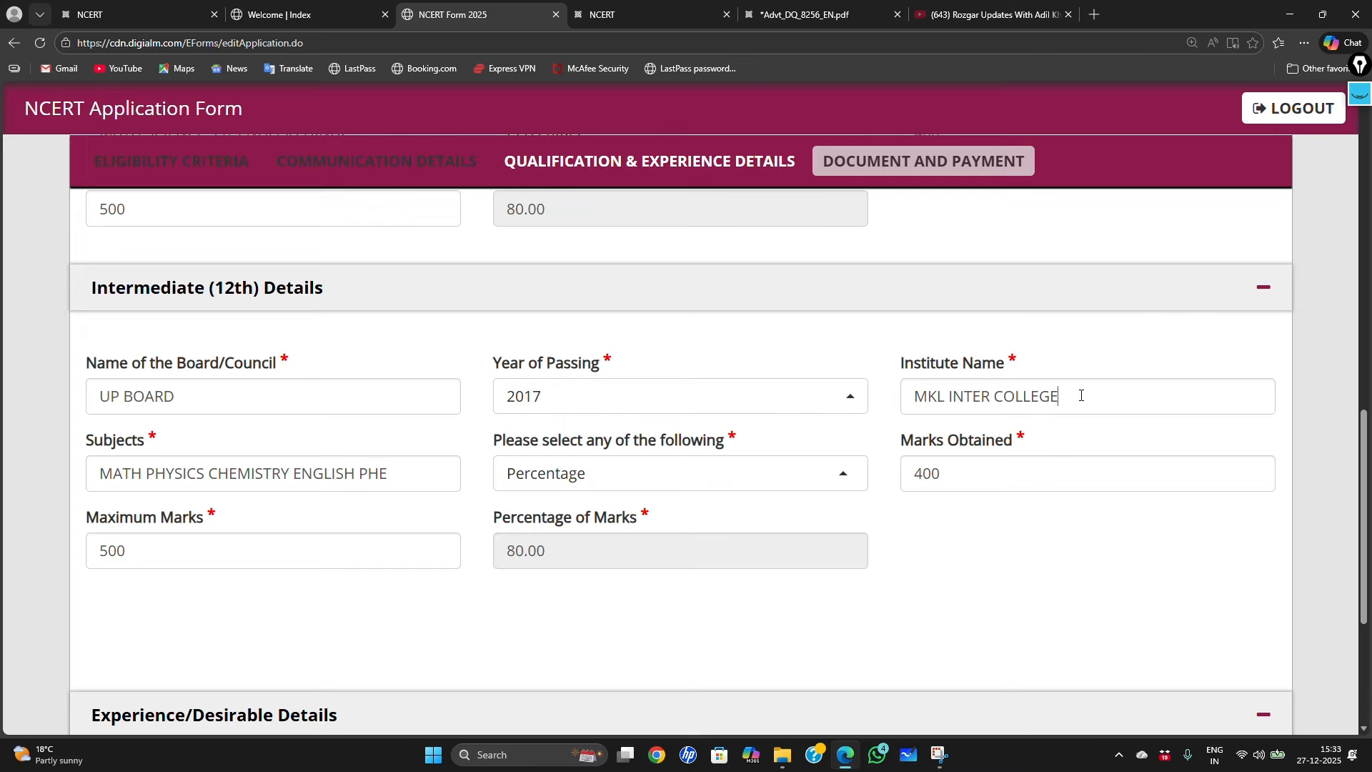
pyautogui.click(1059, 402)
pyautogui.click(1027, 448)
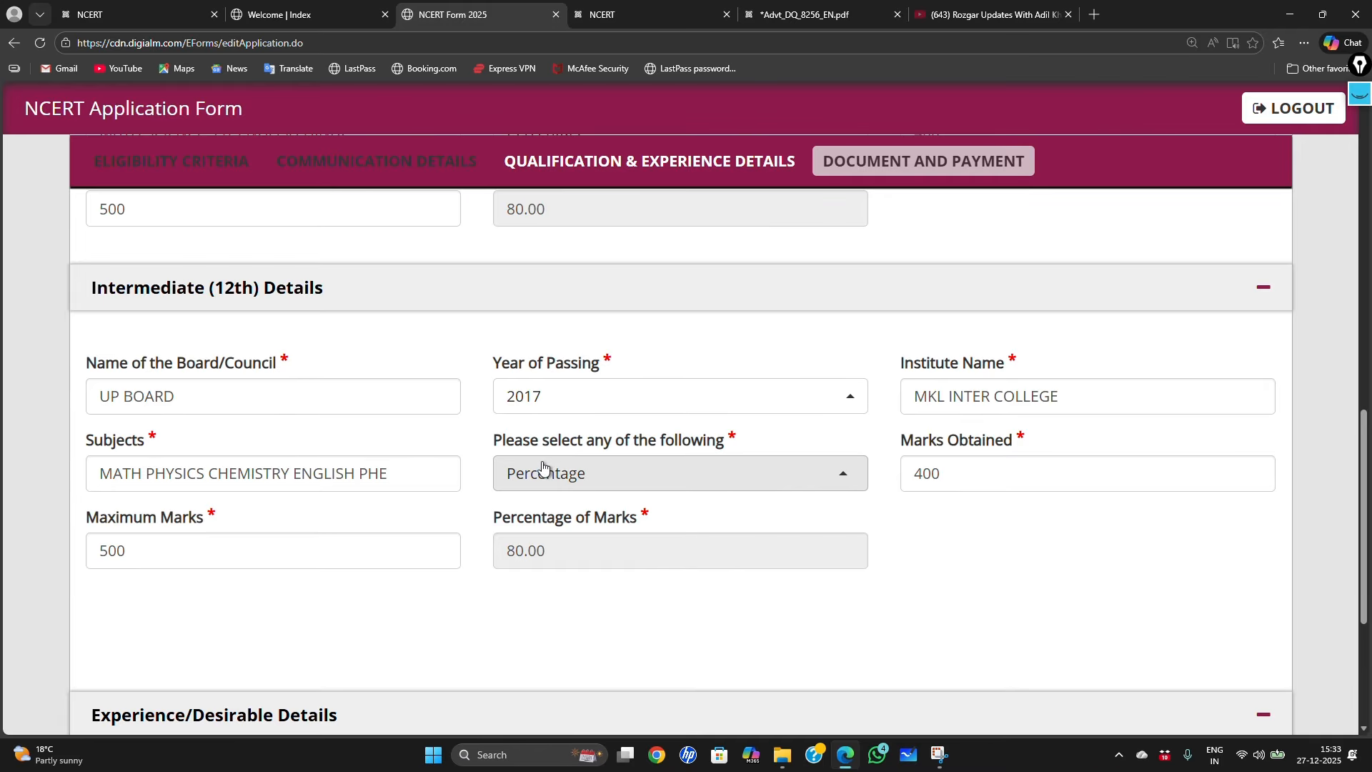
pyautogui.click(842, 478)
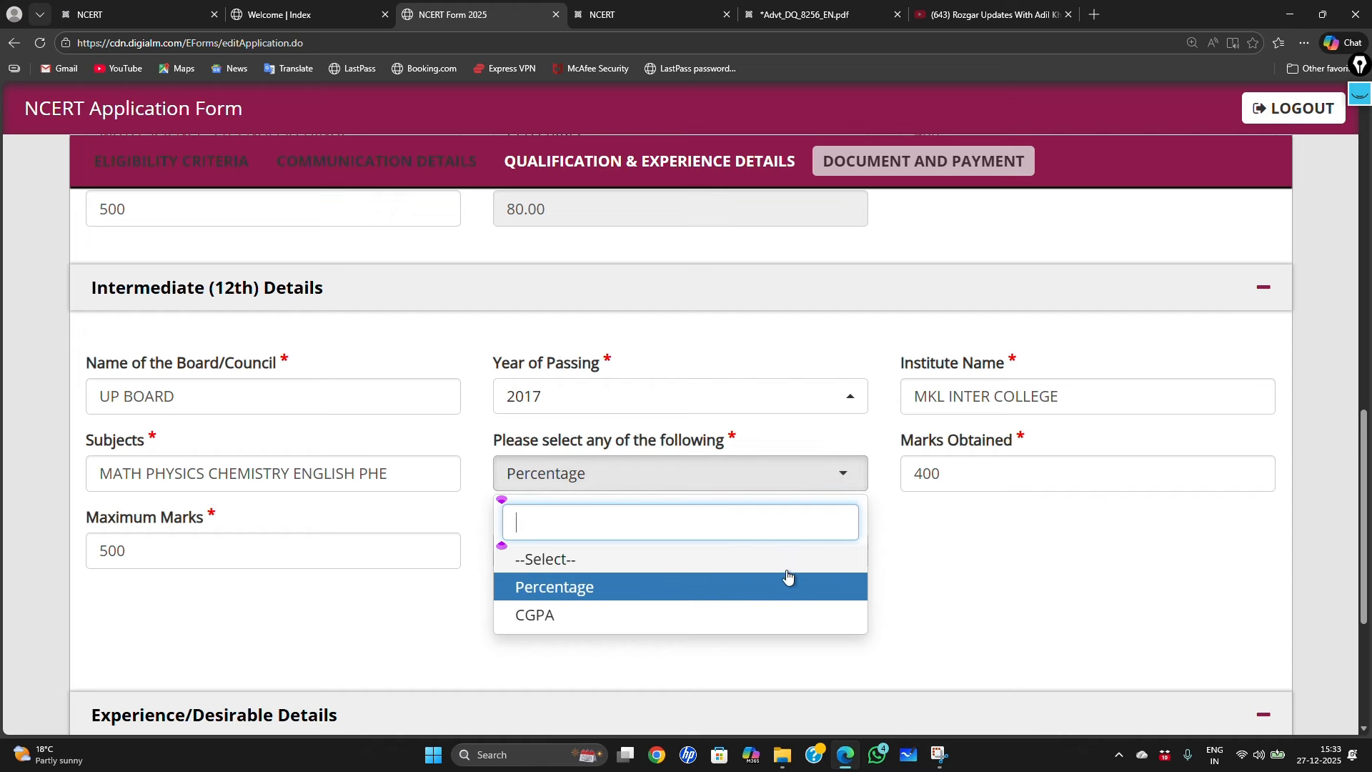
pyautogui.click(837, 484)
pyautogui.click(838, 484)
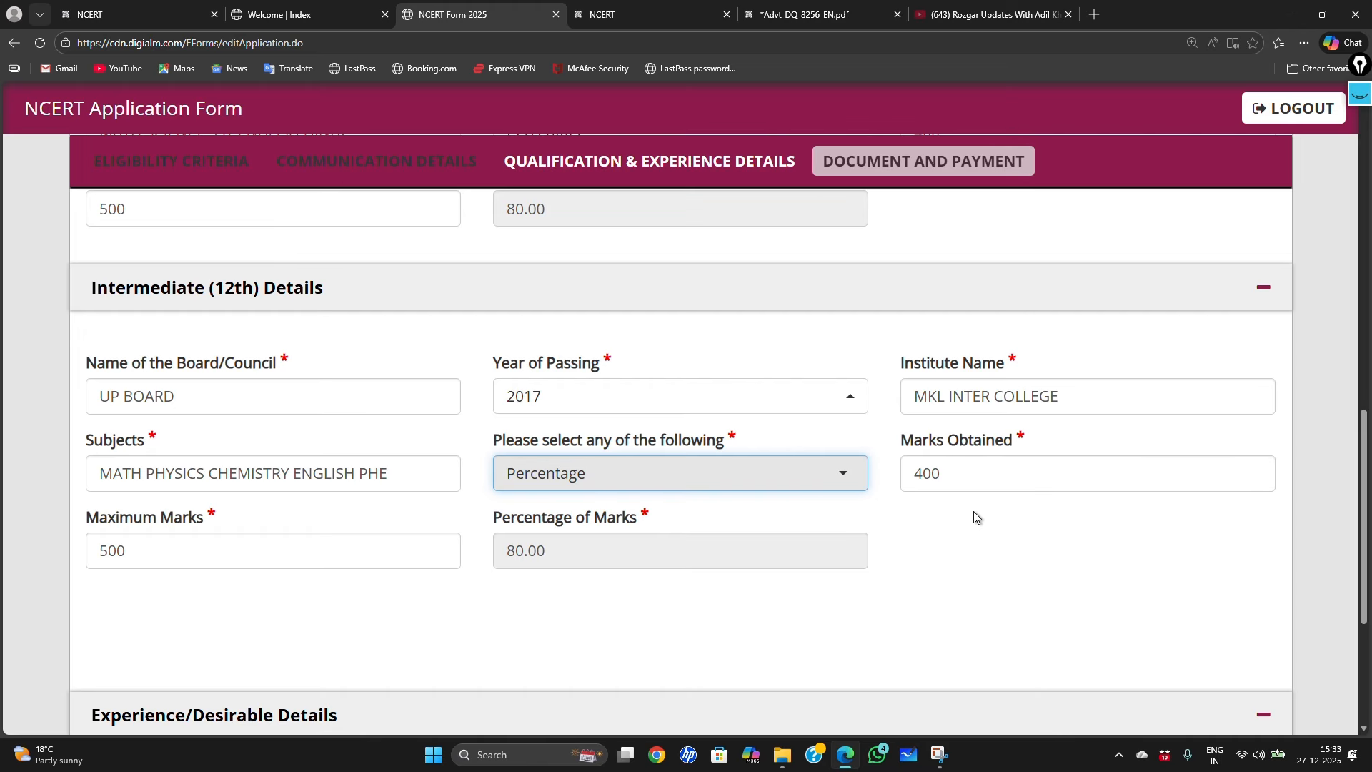
pyautogui.click(944, 473)
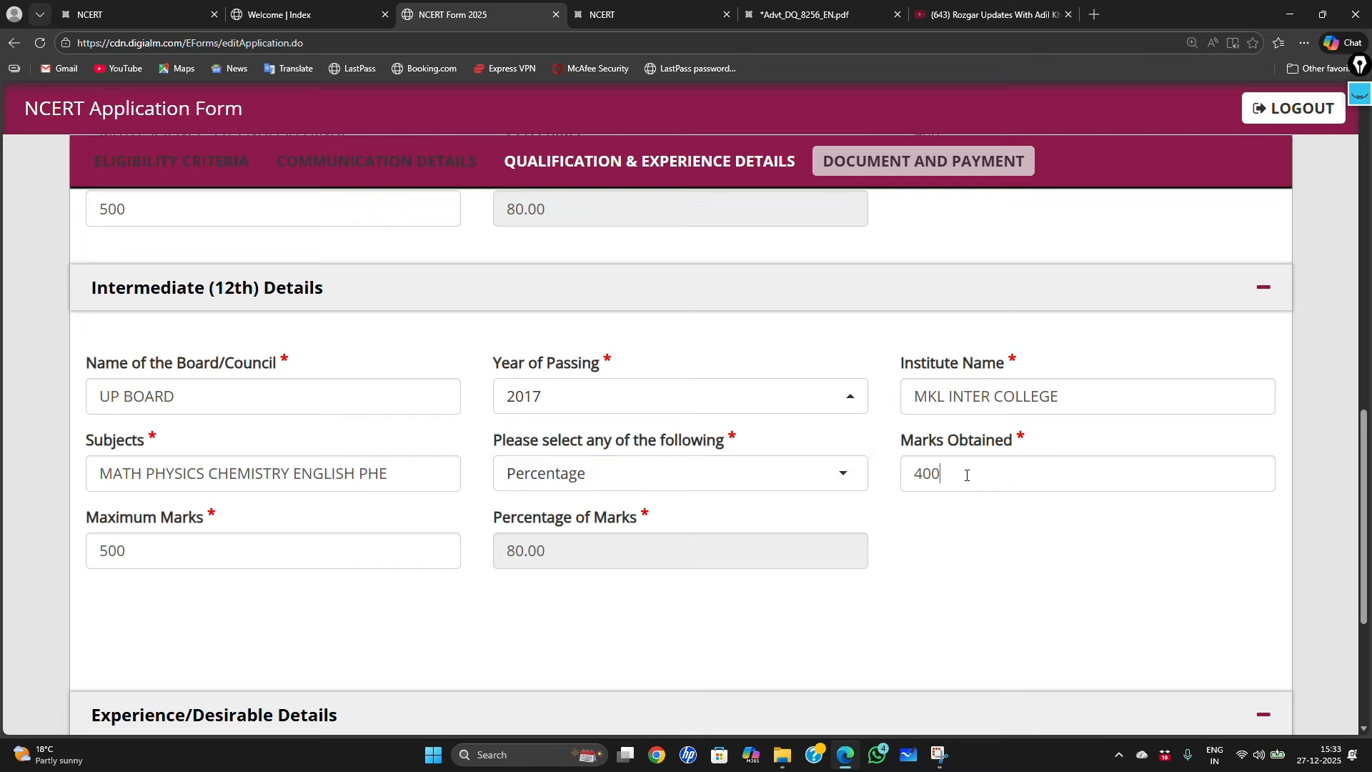
pyautogui.click(148, 553)
pyautogui.click(165, 611)
# Step: Save the qualification details with SAVE & NEXT and confirm the Data Saved alert
pyautogui.scroll(-3, 642, 562)
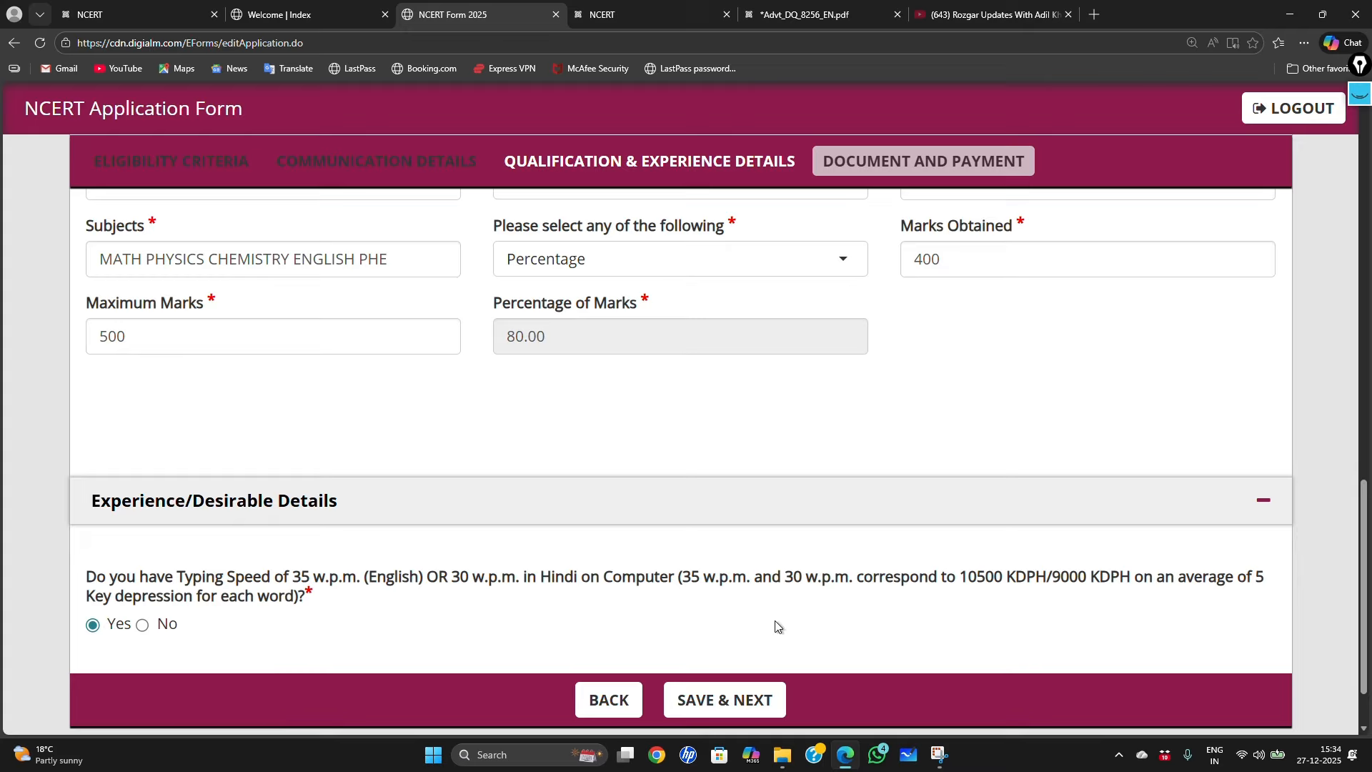
pyautogui.click(746, 703)
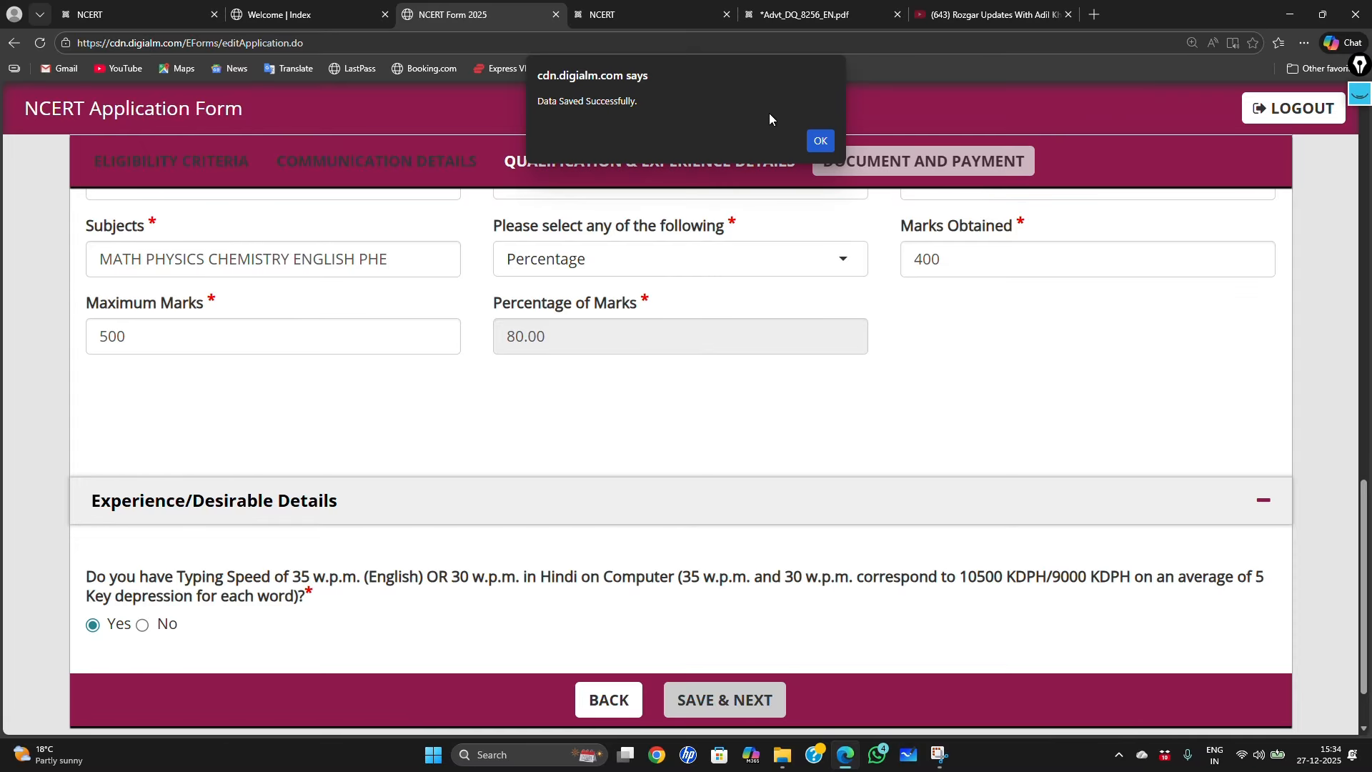
pyautogui.click(820, 142)
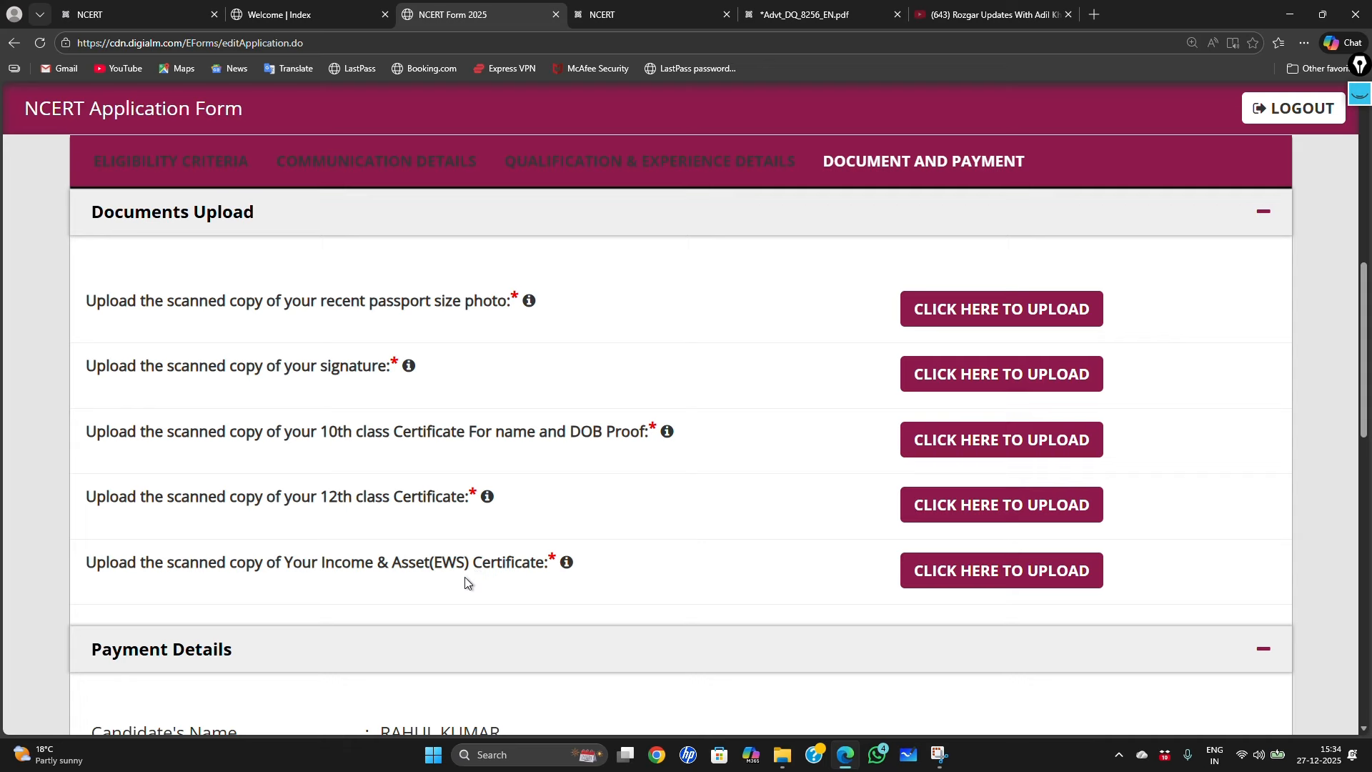
pyautogui.moveTo(378, 565); pyautogui.dragTo(532, 563)
pyautogui.click(556, 582)
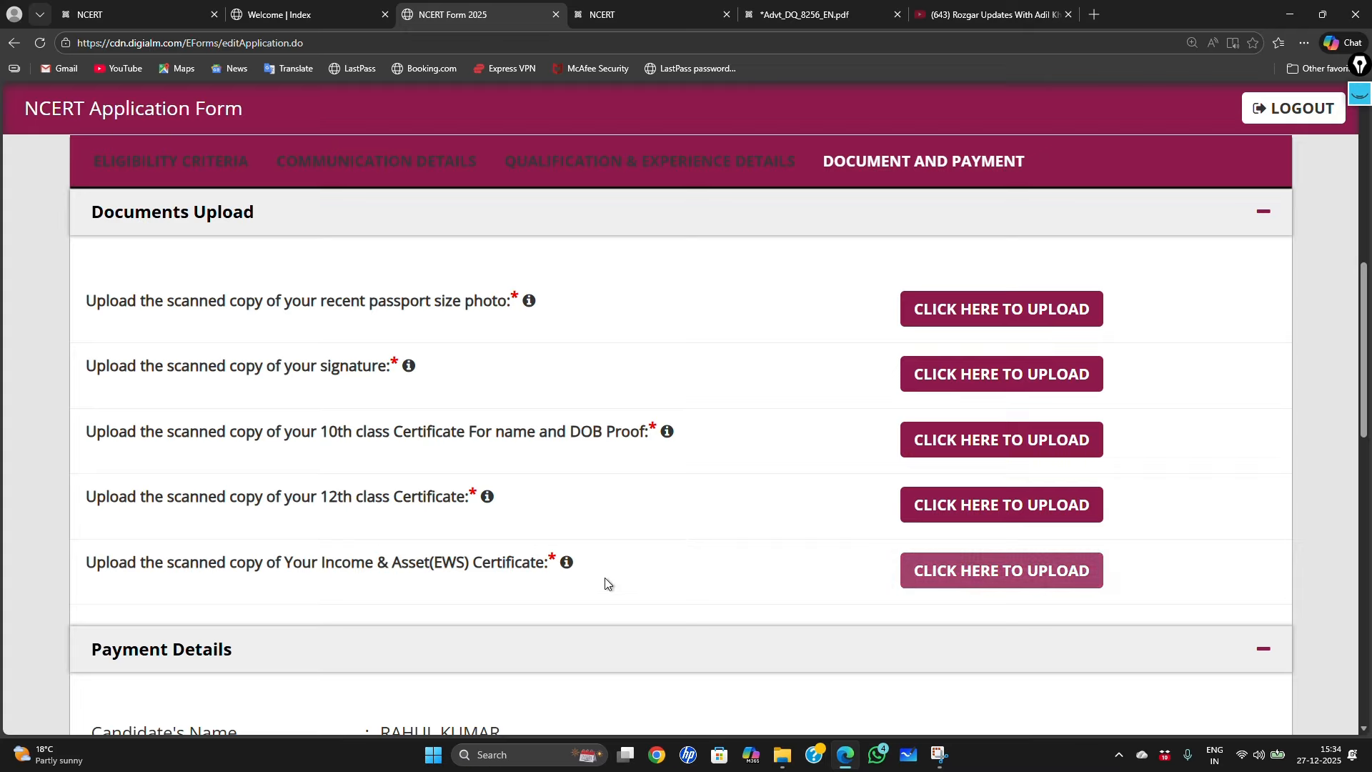
pyautogui.moveTo(344, 301); pyautogui.dragTo(480, 305)
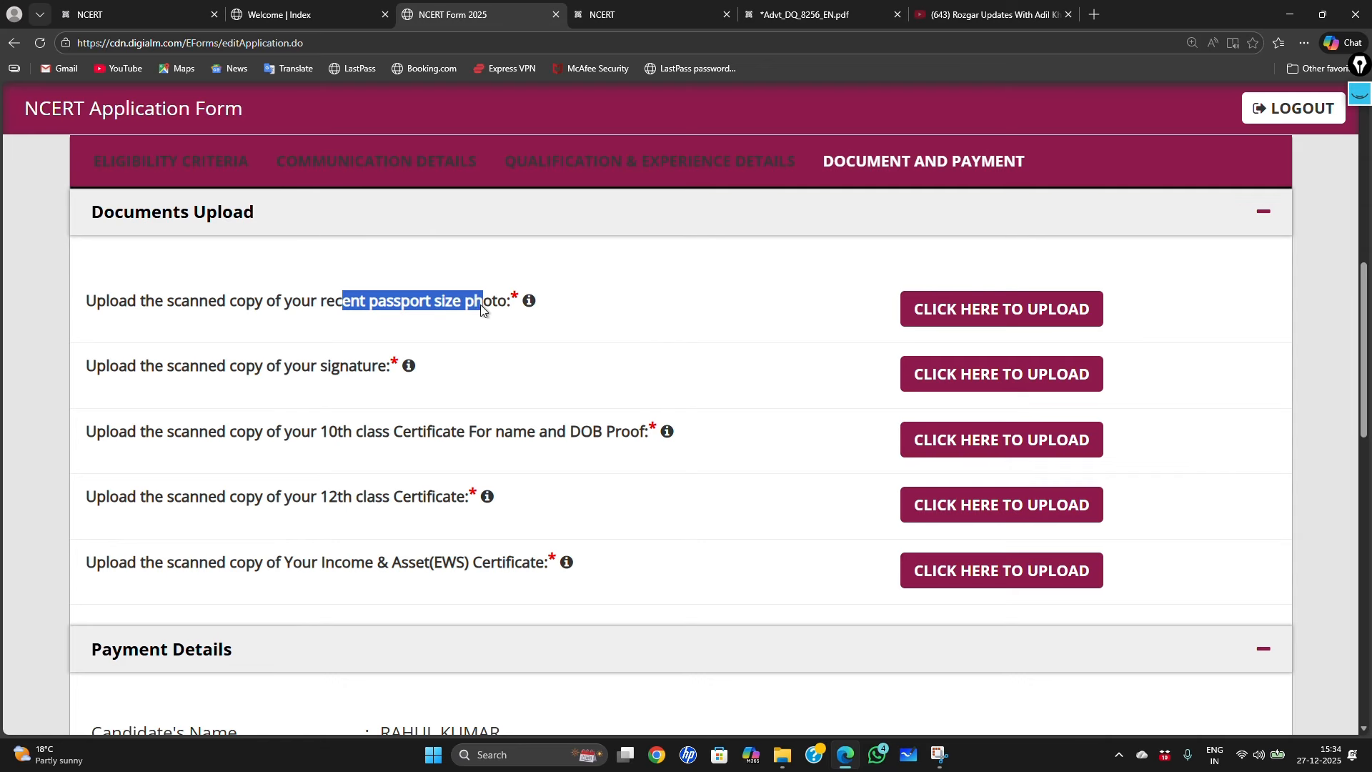
pyautogui.click(508, 316)
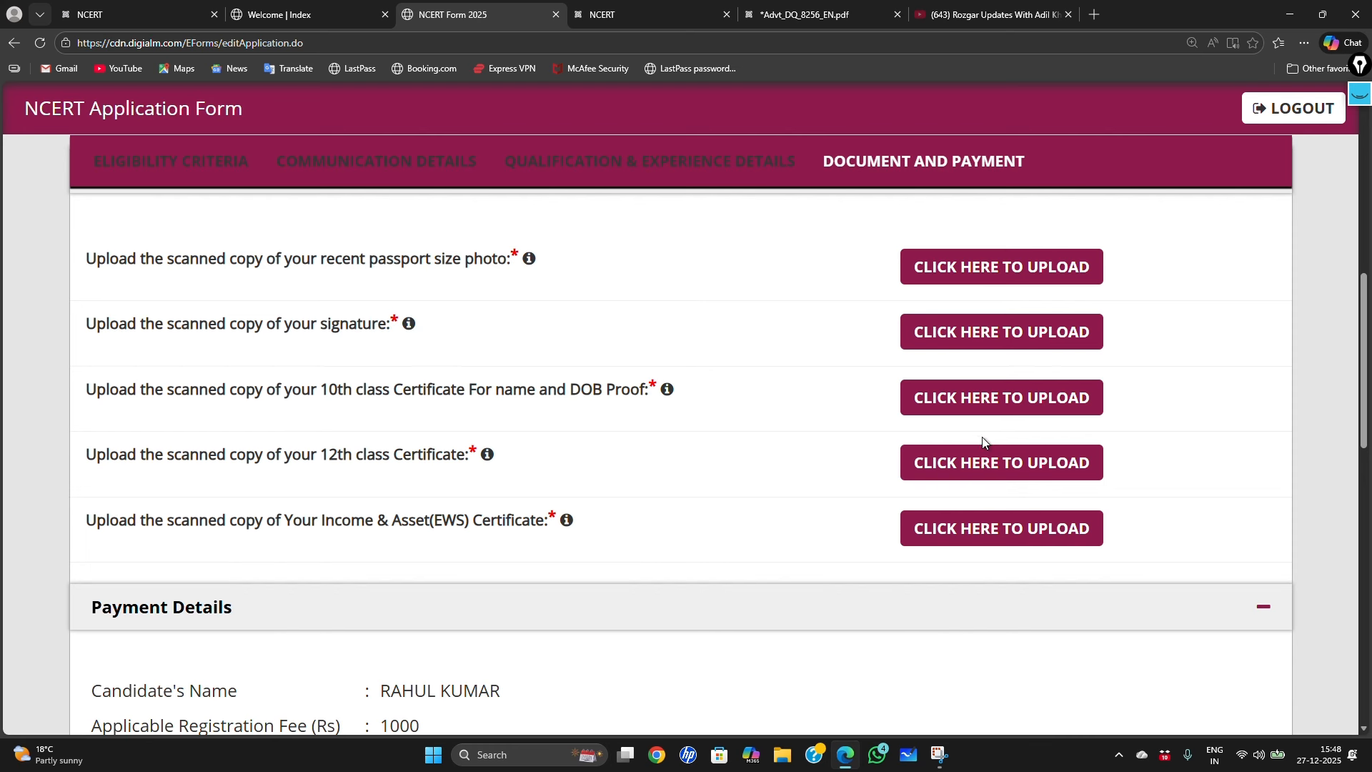
pyautogui.scroll(1, 865, 474)
pyautogui.scroll(-5, 797, 488)
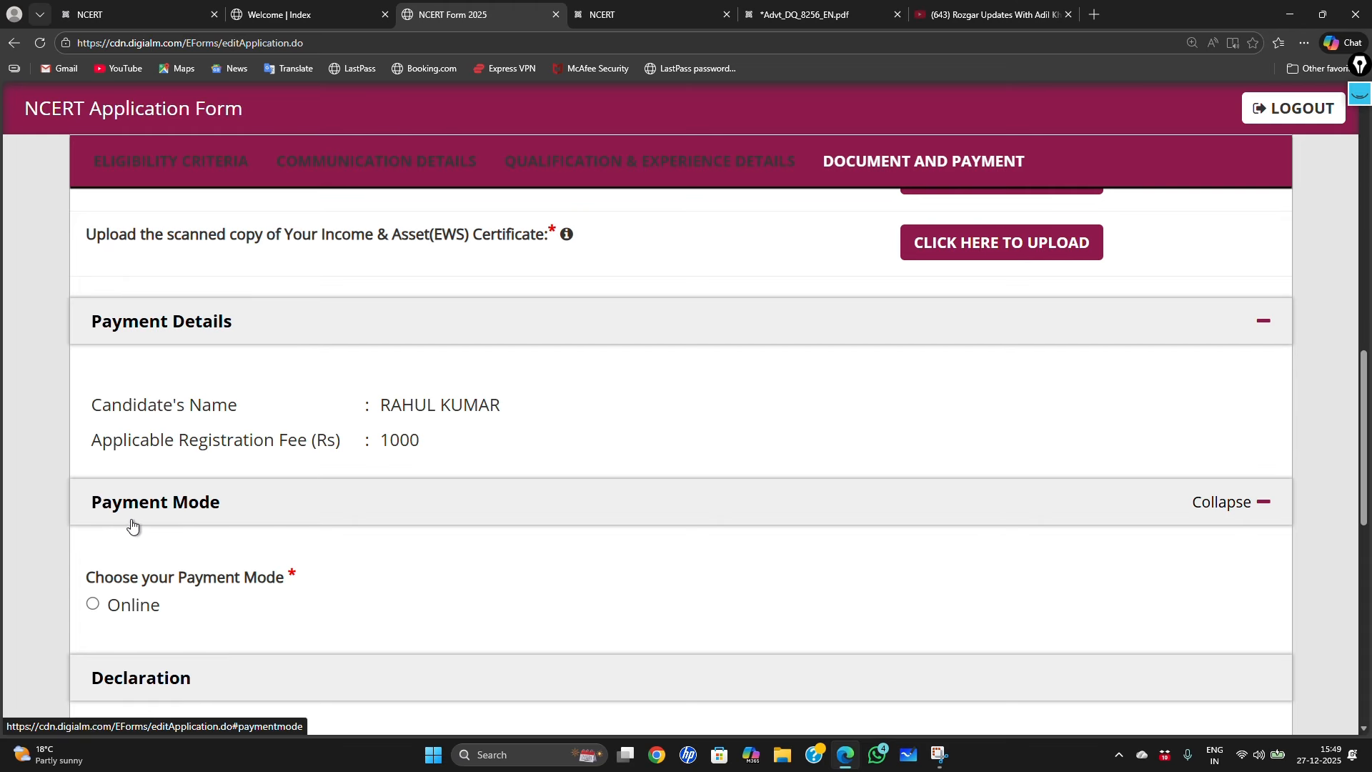
# Step: Select Online as the payment mode
pyautogui.click(92, 603)
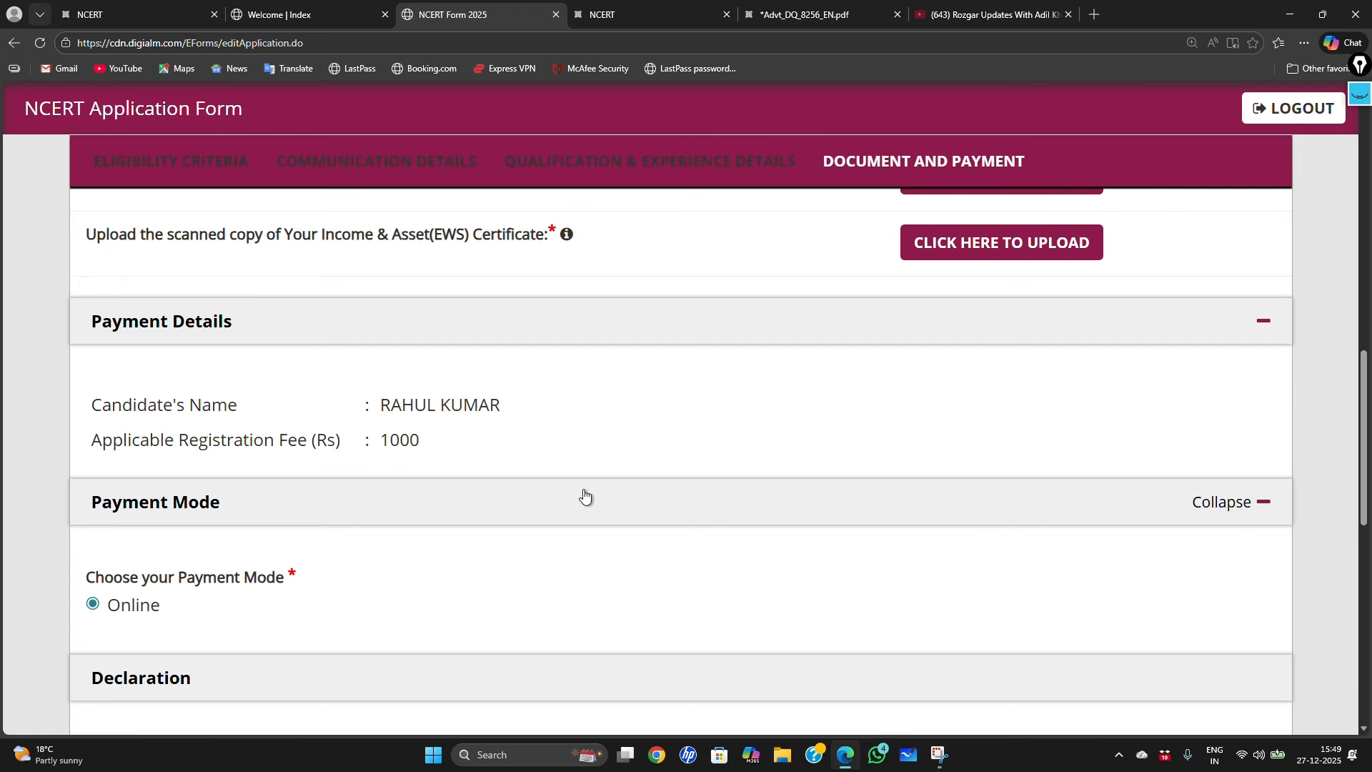
pyautogui.scroll(-2, 622, 494)
pyautogui.scroll(-4, 624, 490)
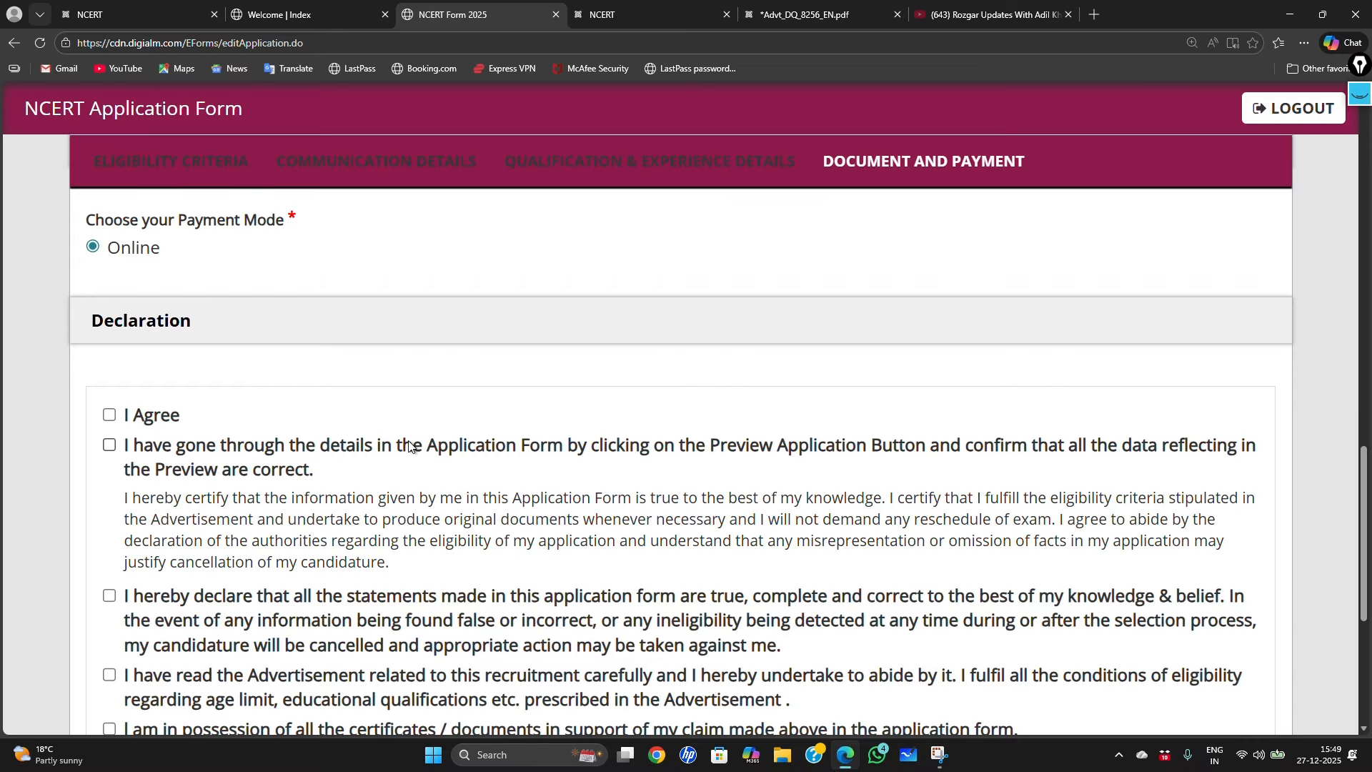
pyautogui.scroll(-1, 409, 442)
pyautogui.scroll(2, 408, 443)
pyautogui.scroll(-2, 409, 443)
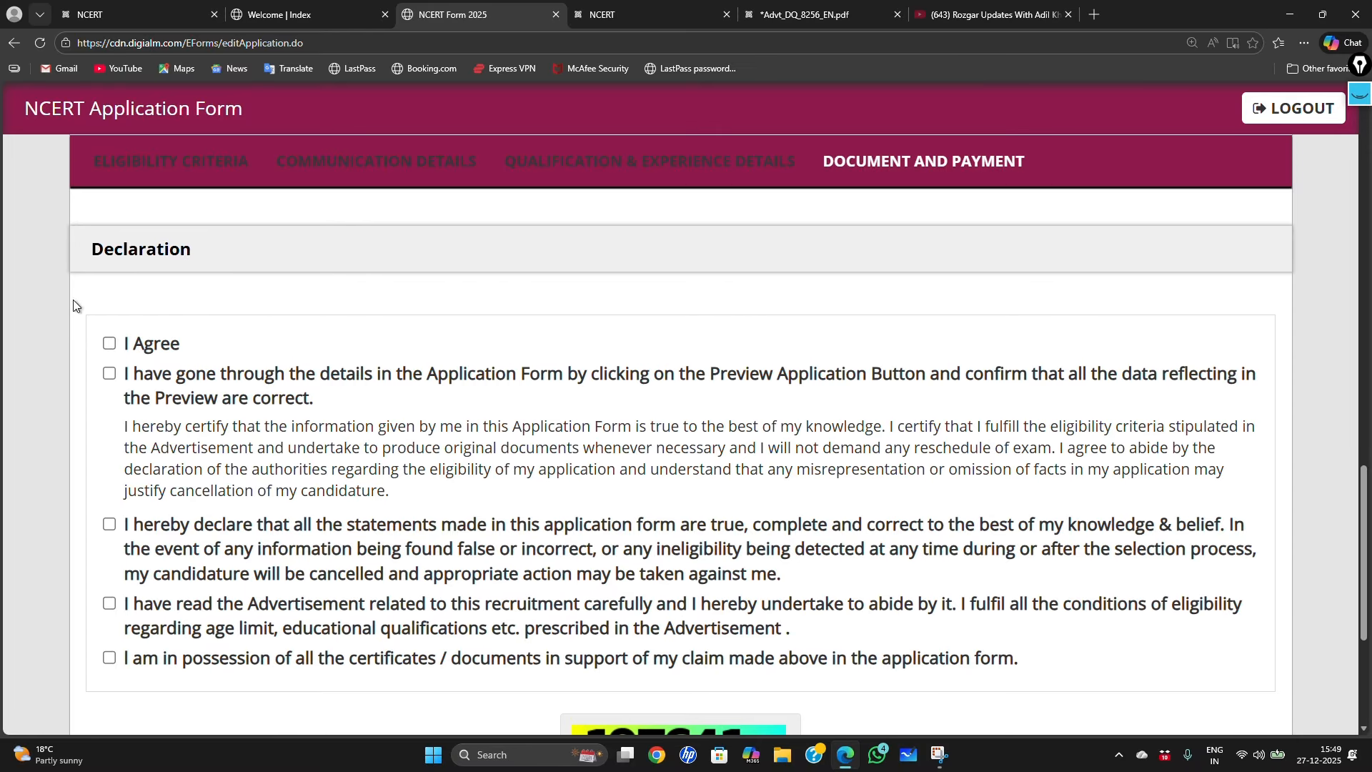
# Step: Tick all five declaration checkboxes and place the cursor in the captcha box
pyautogui.click(110, 344)
pyautogui.click(109, 373)
pyautogui.click(110, 524)
pyautogui.click(109, 605)
pyautogui.click(109, 658)
pyautogui.scroll(-3, 471, 501)
pyautogui.click(612, 581)
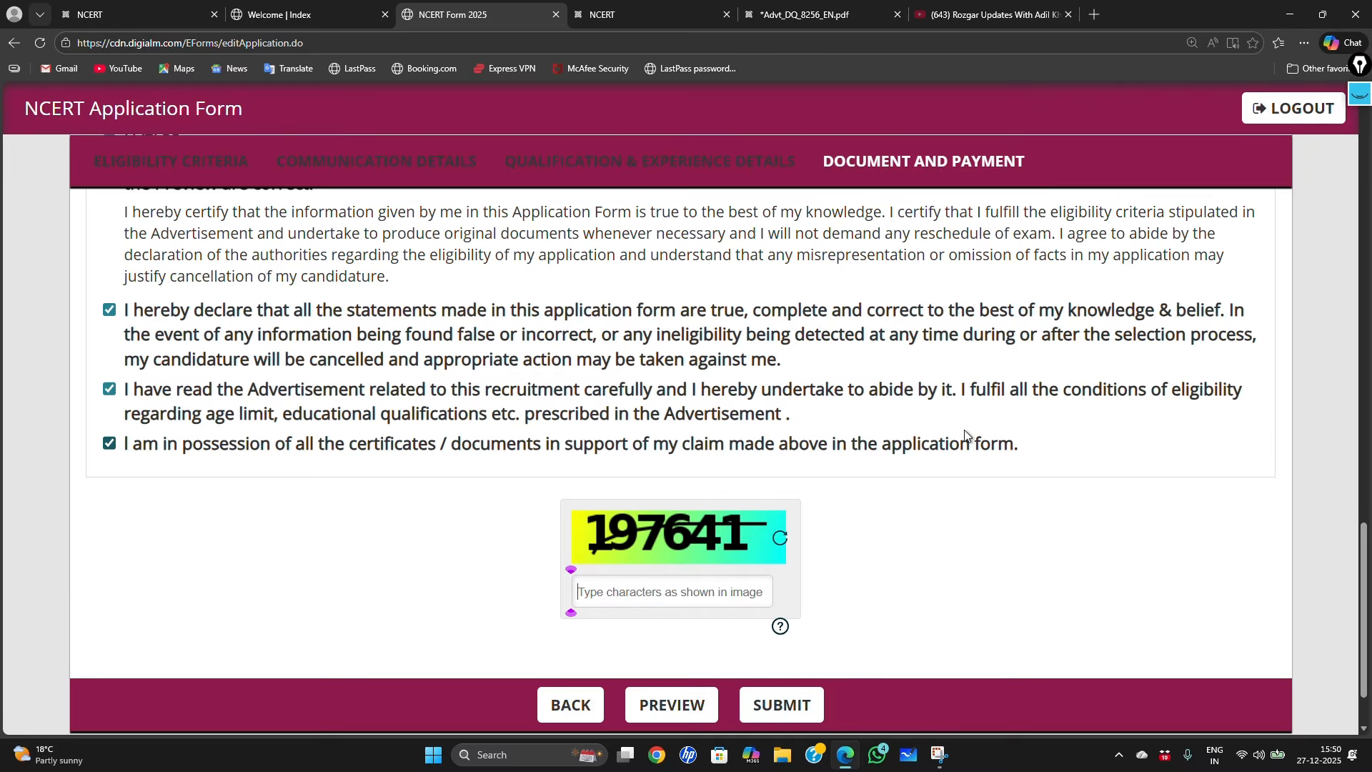
# Step: Switch from the NCERT homepage tab to the YouTube job-updates channel tab
pyautogui.click(169, 10)
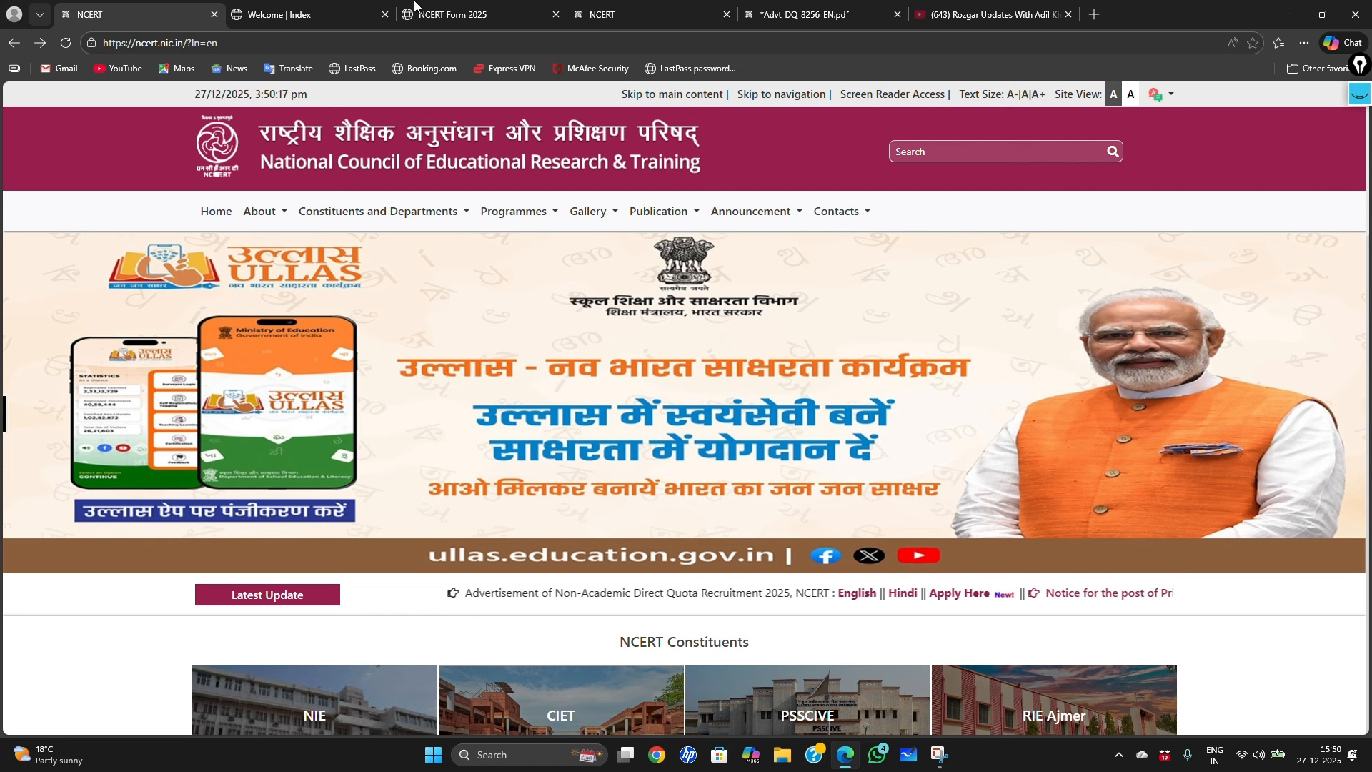
pyautogui.click(942, 15)
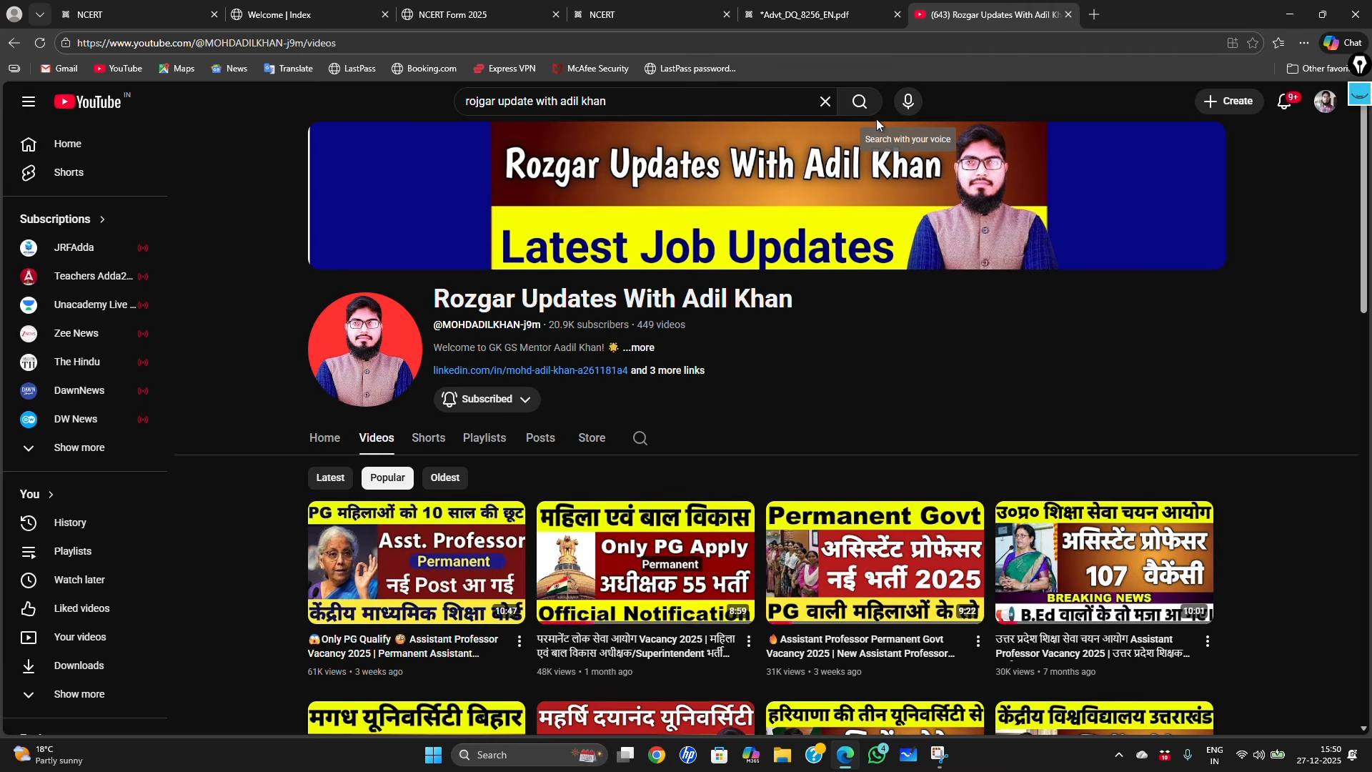